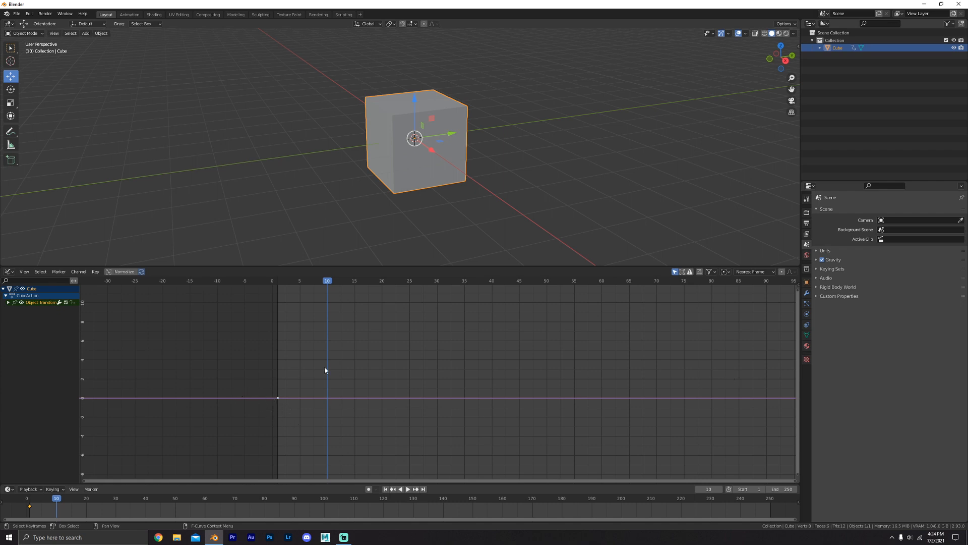
# Move the cube about 7.4 m along the Y axis and insert a Location keyframe at frame 10.
pyautogui.moveTo(496, 145); pyautogui.dragTo(474, 144, button='middle')
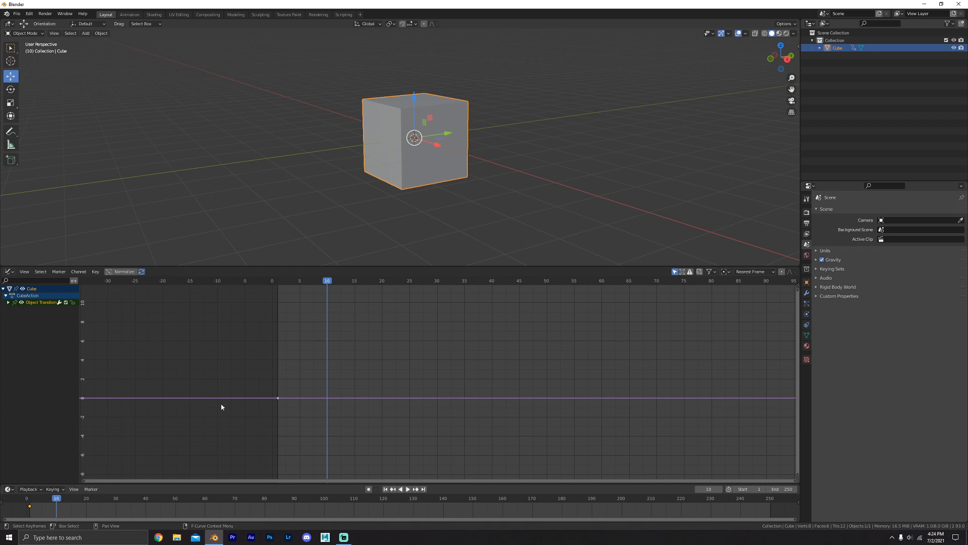
pyautogui.moveTo(458, 162); pyautogui.dragTo(421, 256, button='middle')
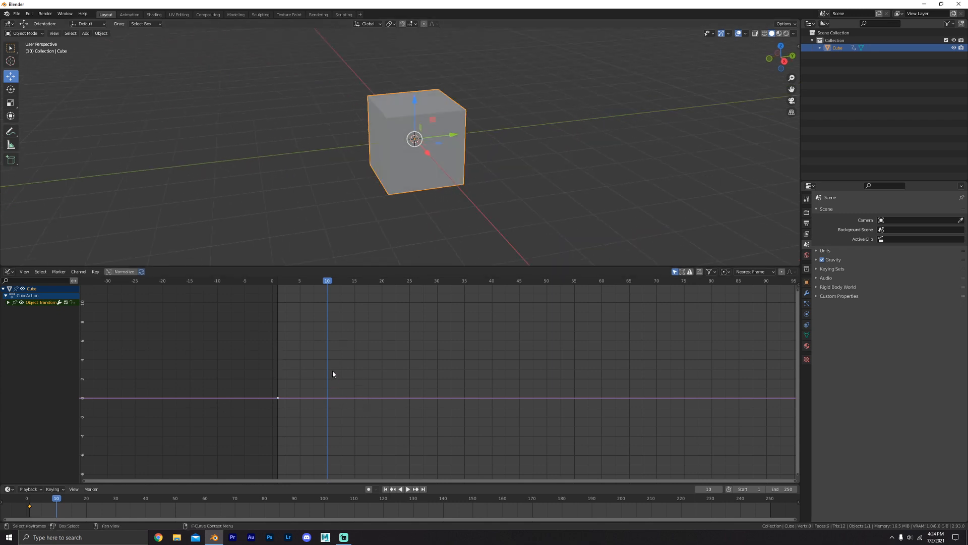
pyautogui.moveTo(317, 377); pyautogui.dragTo(346, 374, button='middle')
pyautogui.scroll(4, 346, 375)
pyautogui.scroll(-3, 494, 147)
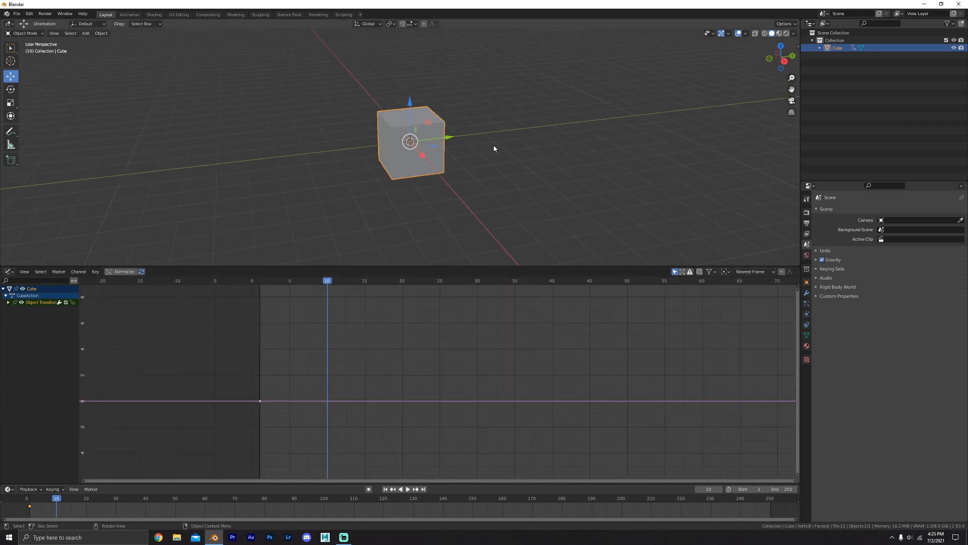
pyautogui.scroll(2, 466, 144)
pyautogui.moveTo(466, 143); pyautogui.dragTo(470, 144, button='middle')
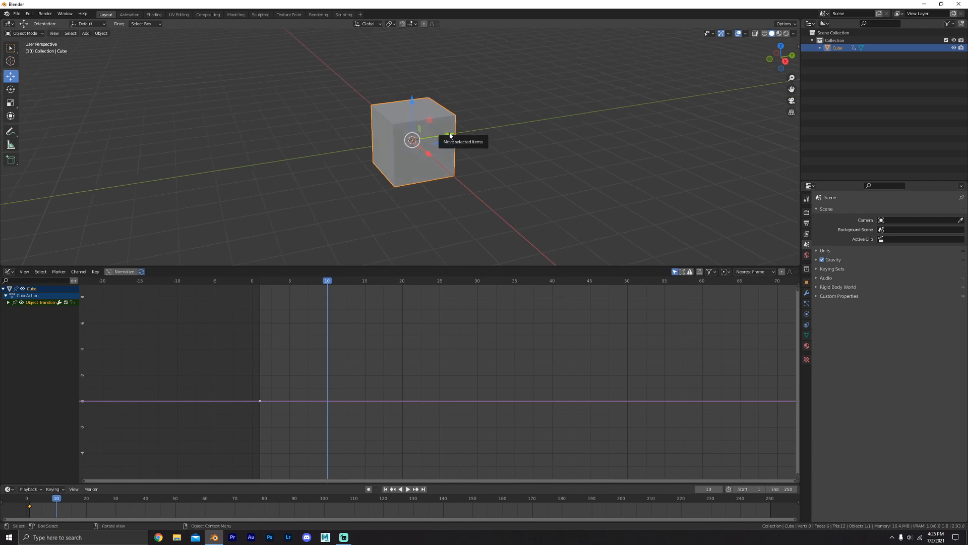
pyautogui.moveTo(447, 137); pyautogui.dragTo(538, 118)
pyautogui.press('i')
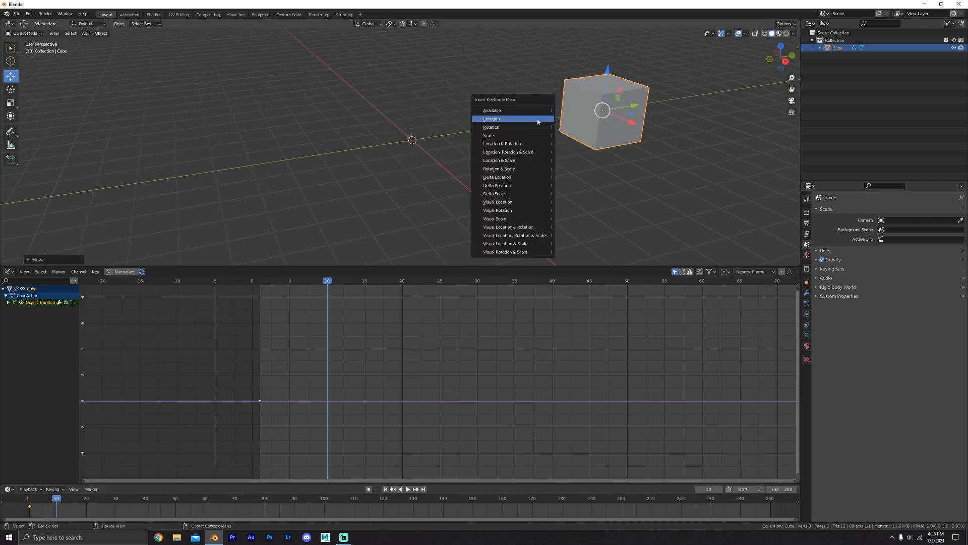
pyautogui.click(538, 121)
pyautogui.moveTo(362, 349); pyautogui.dragTo(357, 383, button='middle')
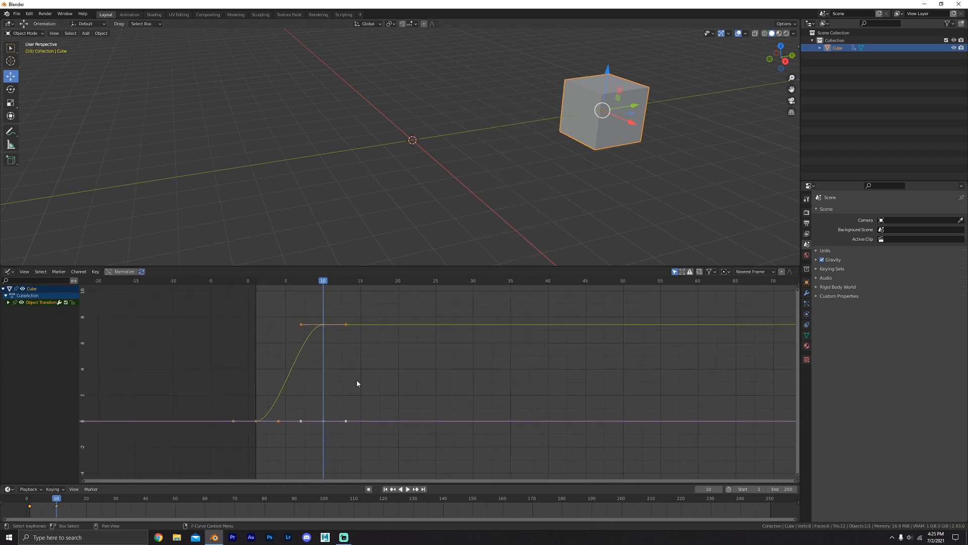
# Expand the Object Transforms channels and isolate the Y Location curve by hiding X Location and Z Location.
pyautogui.moveTo(286, 308); pyautogui.dragTo(355, 337)
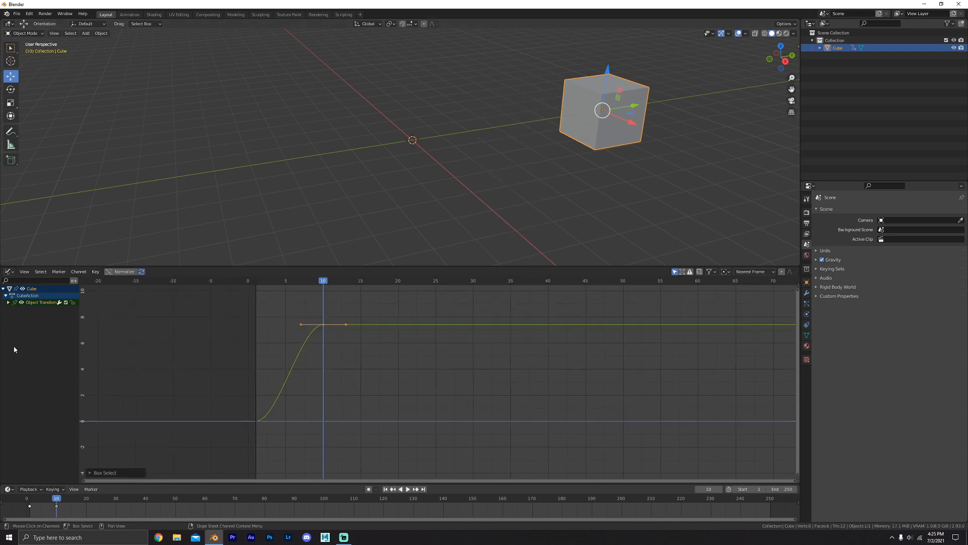
pyautogui.click(7, 303)
pyautogui.click(8, 302)
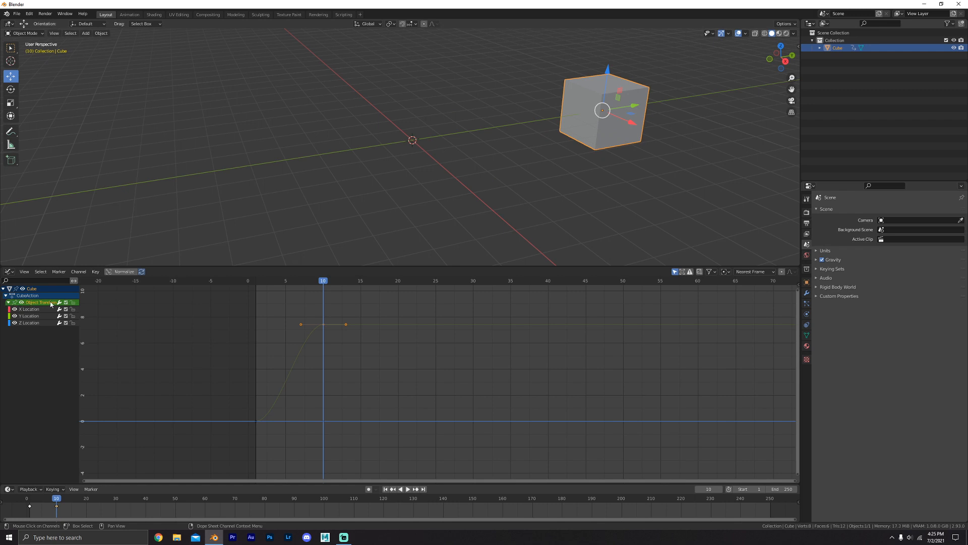
pyautogui.click(14, 309)
pyautogui.click(15, 323)
pyautogui.click(26, 316)
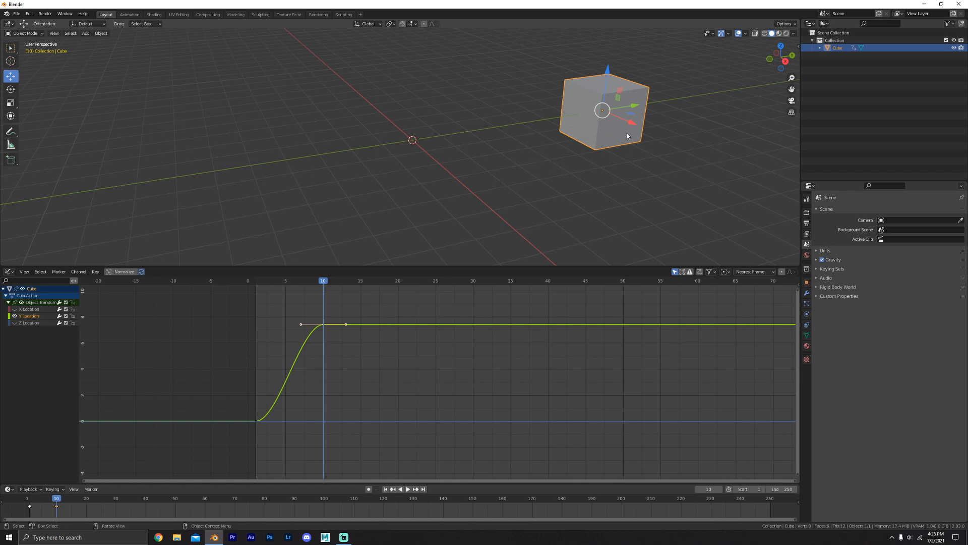
# Show the X Location curve and try to raise its keyframe at frame 10.
pyautogui.moveTo(525, 157)
pyautogui.mouseDown(button='middle')
pyautogui.moveTo(637, 147)
pyautogui.moveTo(528, 146)
pyautogui.mouseUp(button='middle')
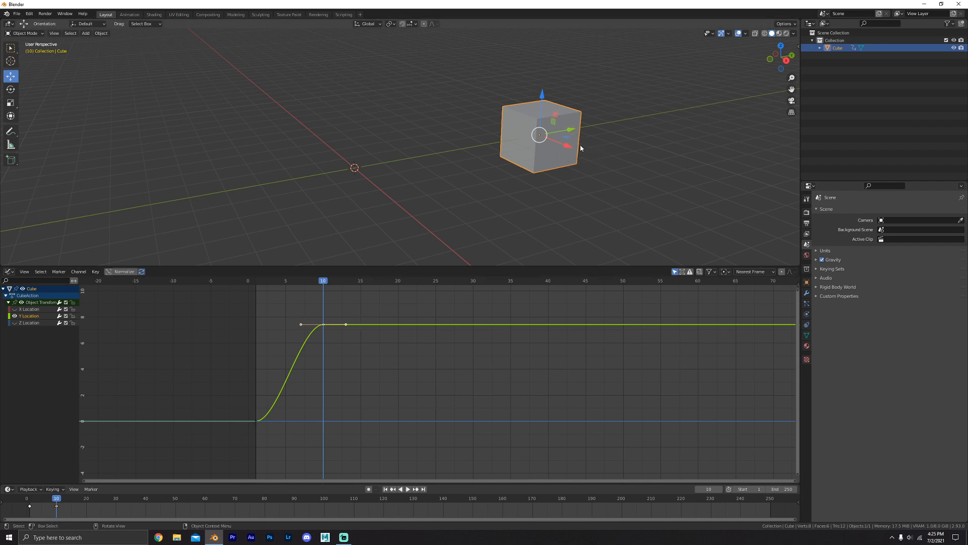
pyautogui.click(14, 308)
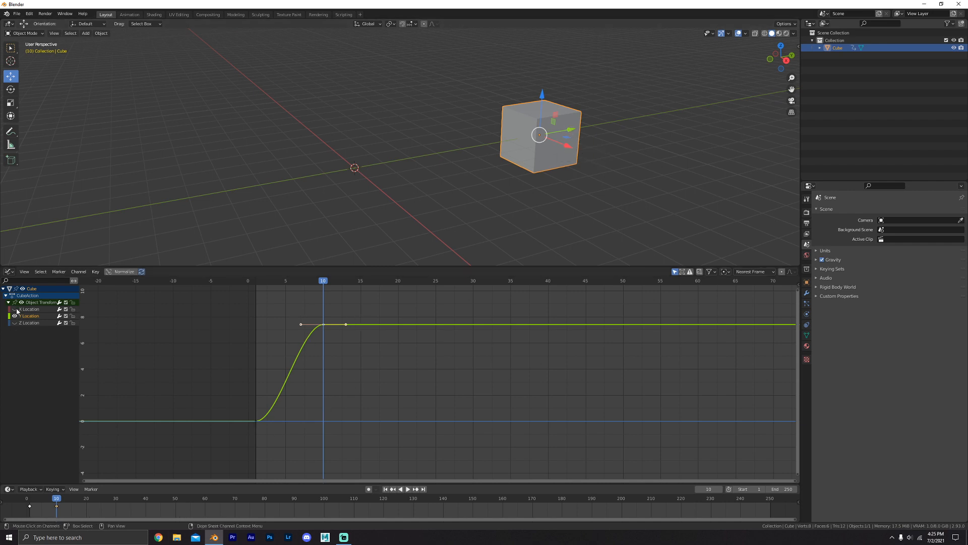
pyautogui.click(250, 397)
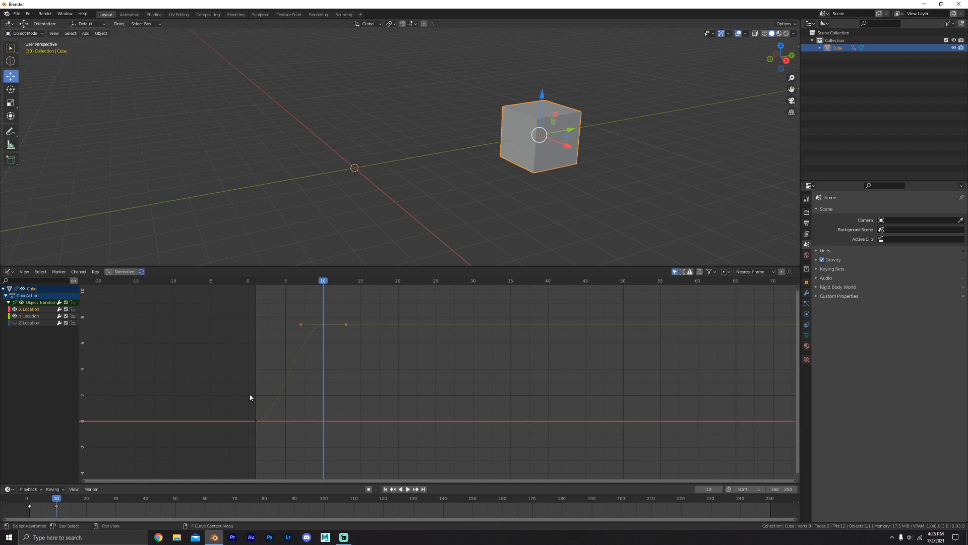
pyautogui.moveTo(319, 423); pyautogui.dragTo(337, 417)
pyautogui.press('g')
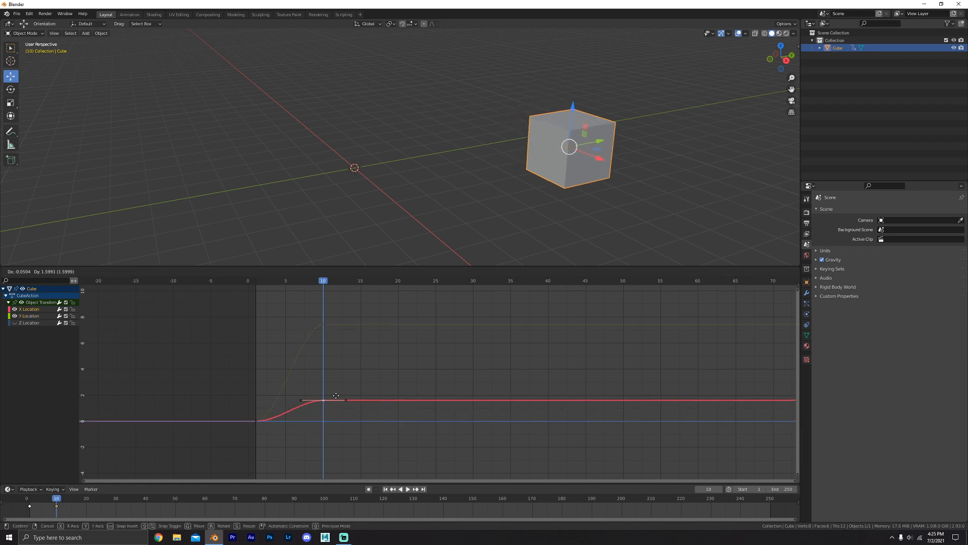
pyautogui.rightClick(345, 398)
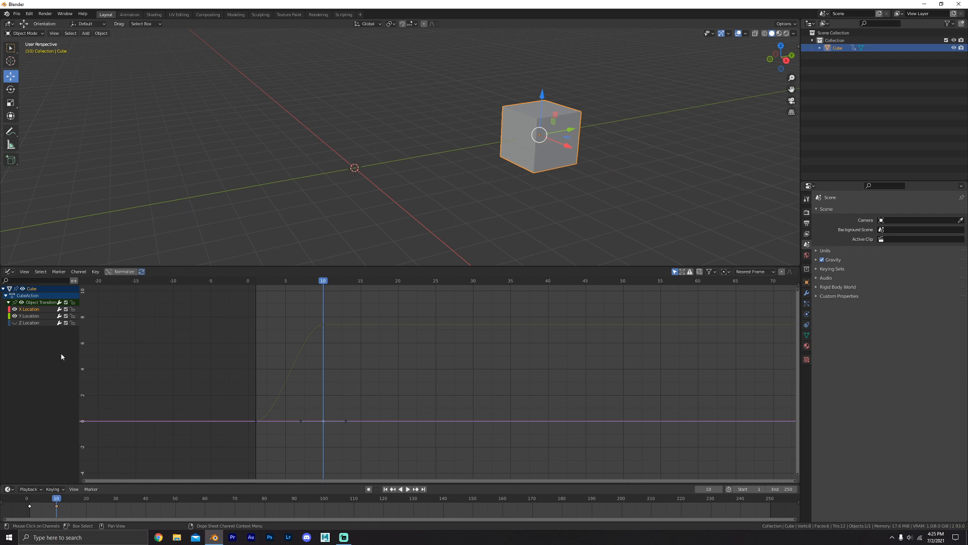
# Show the Z Location curve and try to raise its keyframe at frame 10.
pyautogui.click(14, 323)
pyautogui.press('g')
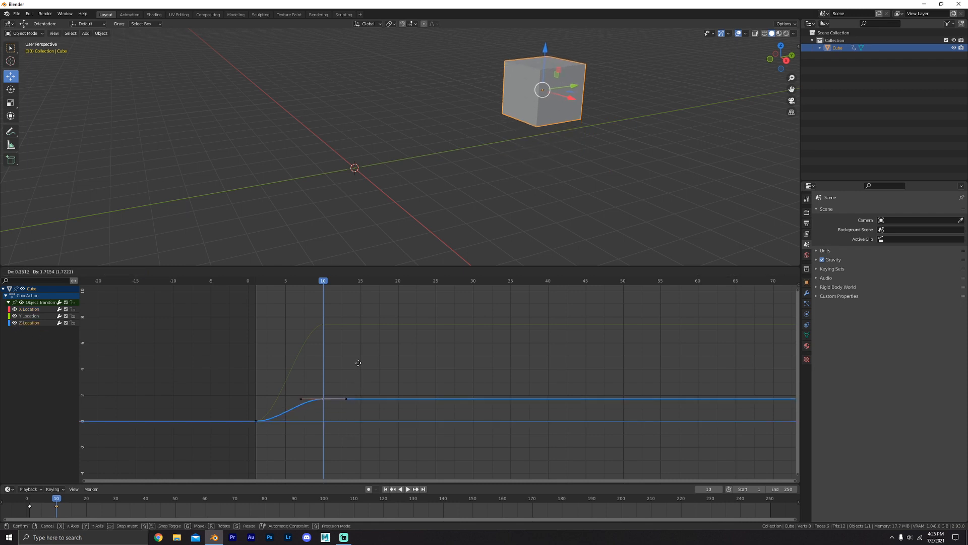
pyautogui.rightClick(358, 397)
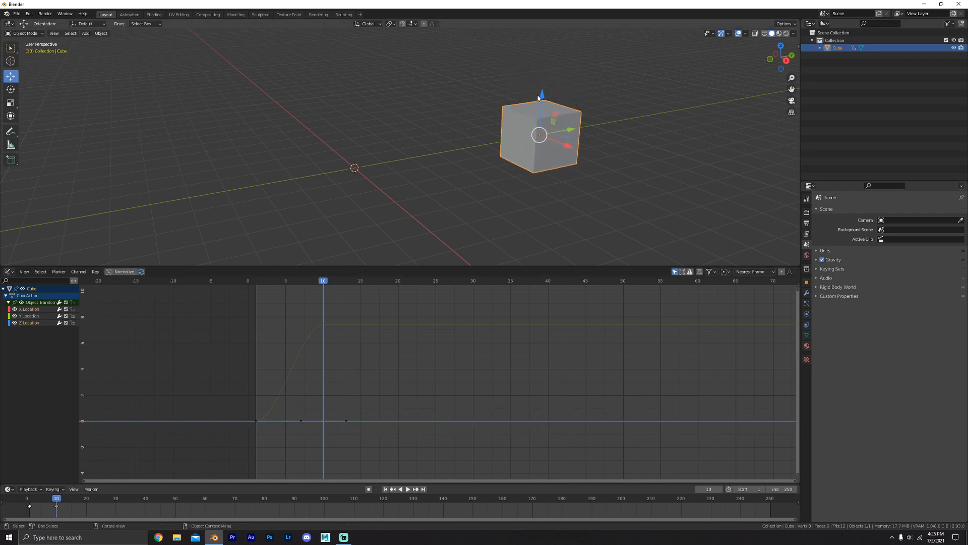
# Hide the Z Location and X Location curves again and select the Y Location channel.
pyautogui.click(14, 323)
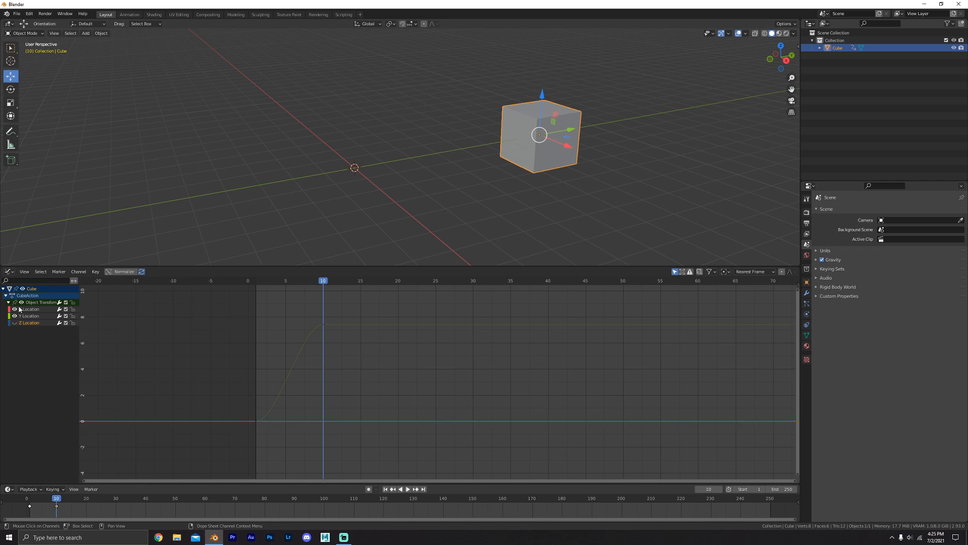
pyautogui.click(15, 309)
pyautogui.click(30, 315)
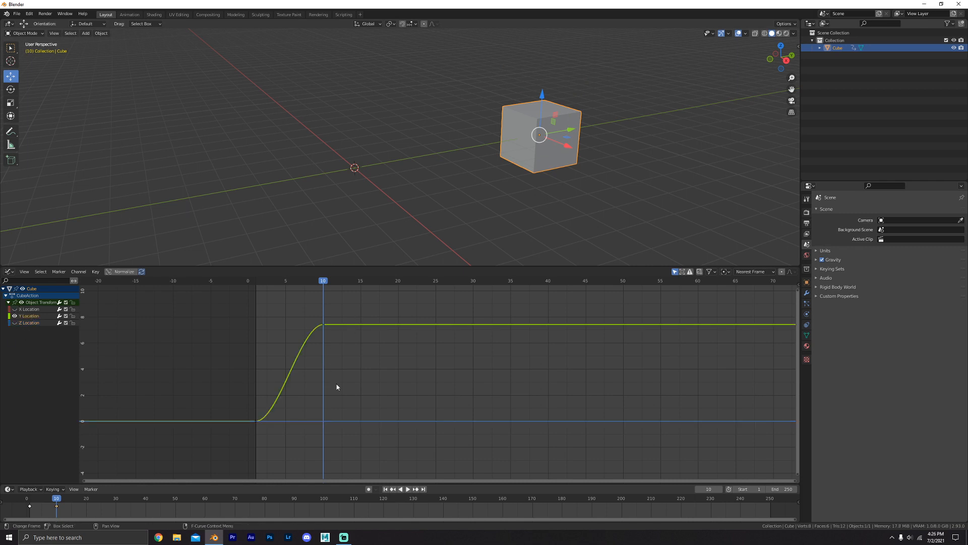
# Play the cube's animation and return the playhead to frame 1.
pyautogui.moveTo(331, 400); pyautogui.dragTo(346, 360, button='middle')
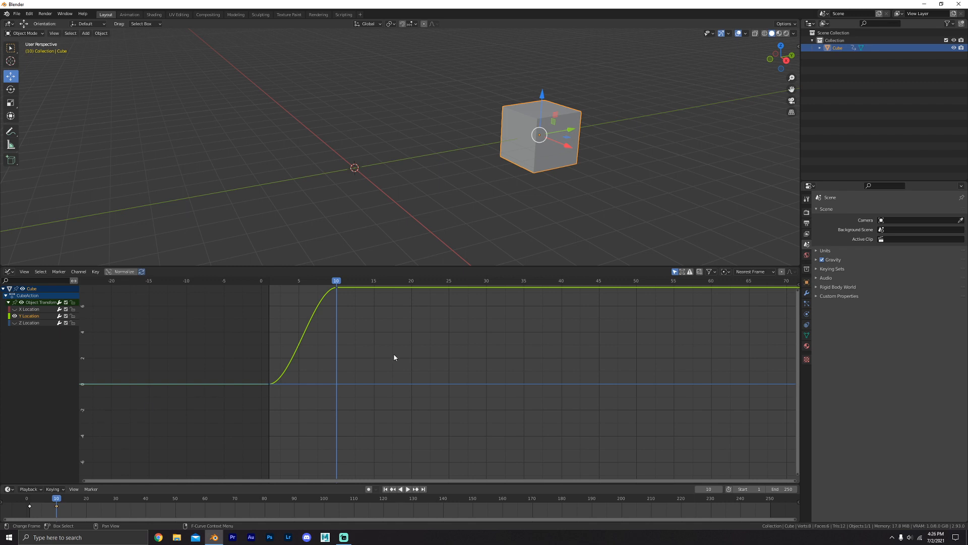
pyautogui.press('space')
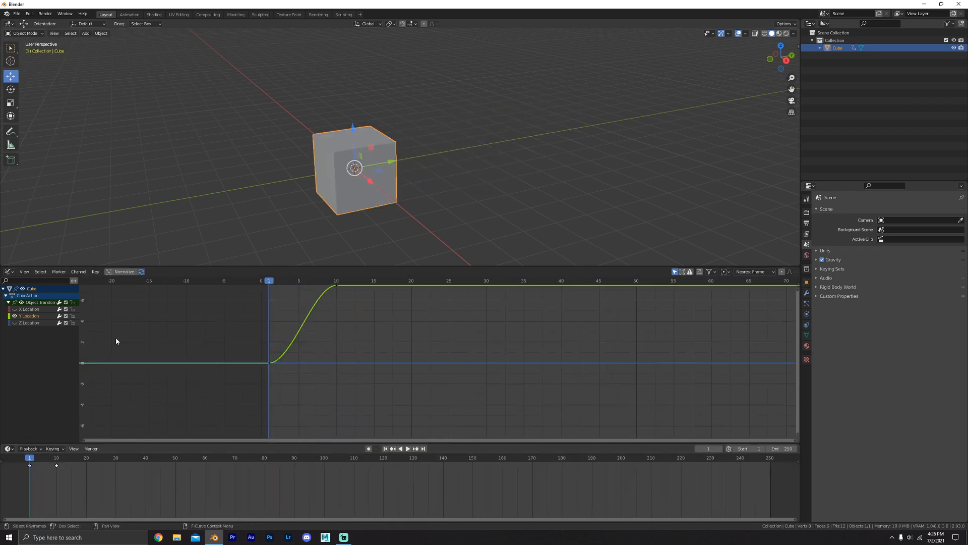
pyautogui.moveTo(272, 282)
pyautogui.mouseDown()
pyautogui.moveTo(280, 282)
pyautogui.moveTo(267, 284)
pyautogui.mouseUp()
pyautogui.moveTo(30, 463)
pyautogui.mouseDown()
pyautogui.moveTo(149, 461)
pyautogui.moveTo(30, 463)
pyautogui.mouseUp()
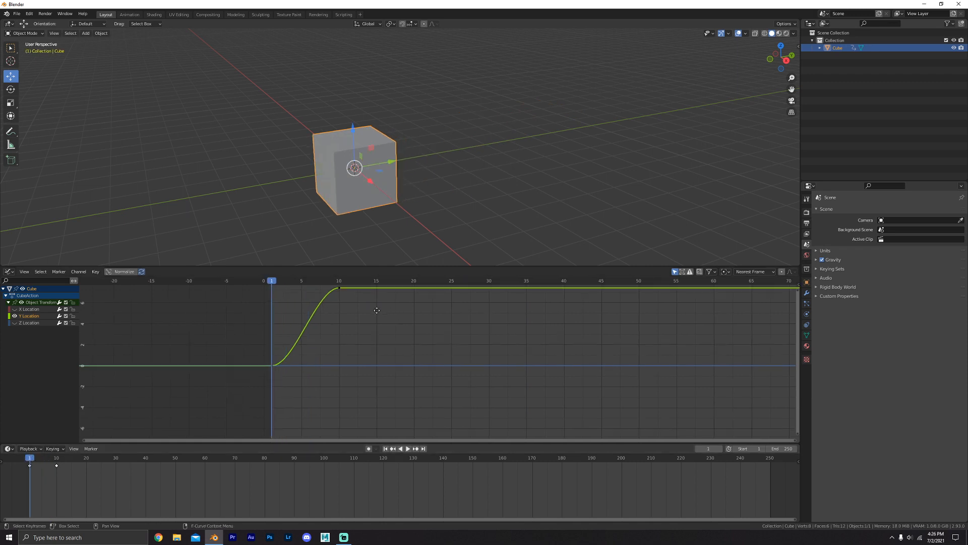
pyautogui.moveTo(373, 309); pyautogui.dragTo(378, 331, button='middle')
pyautogui.scroll(-2, 320, 304)
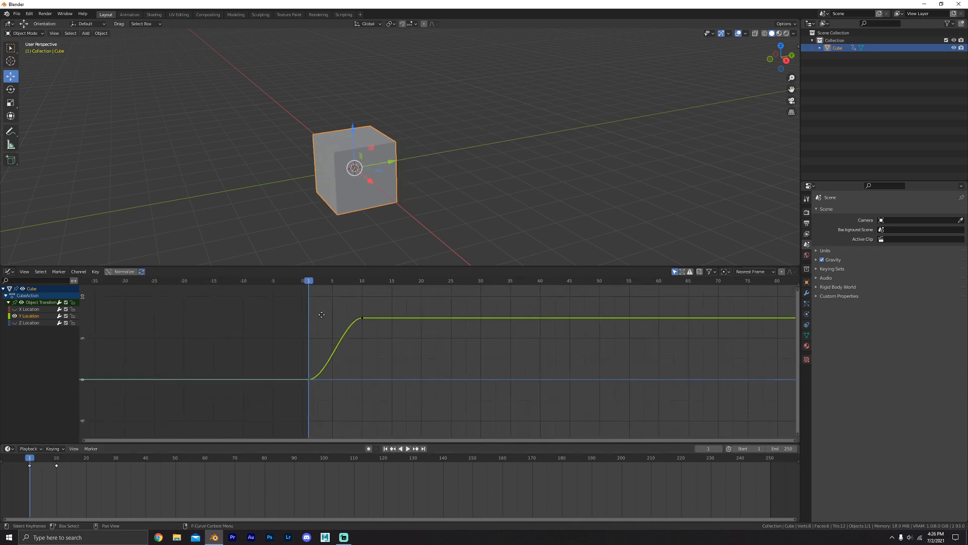
# Select the Y Location keyframe at frame 10 and show the cube's transform values at that frame.
pyautogui.moveTo(339, 305); pyautogui.dragTo(382, 351)
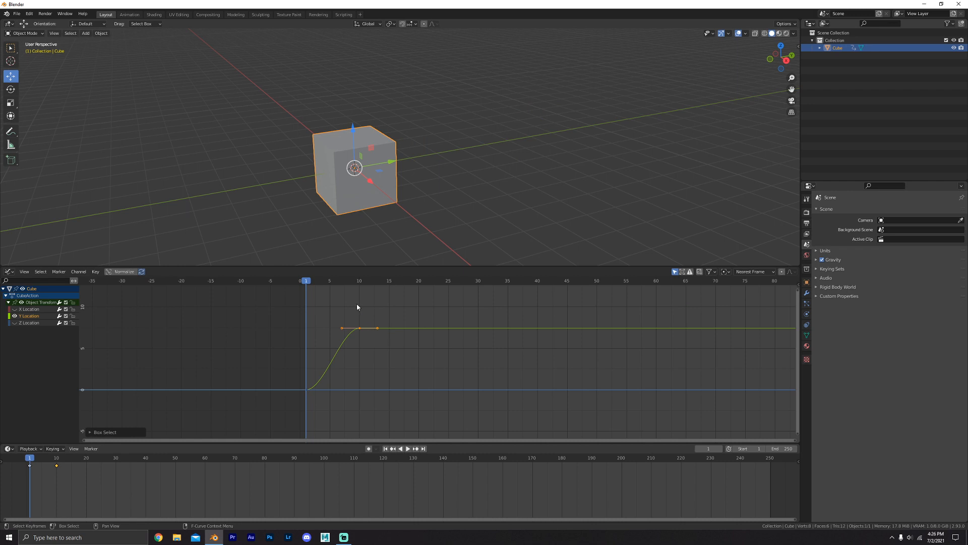
pyautogui.click(361, 281)
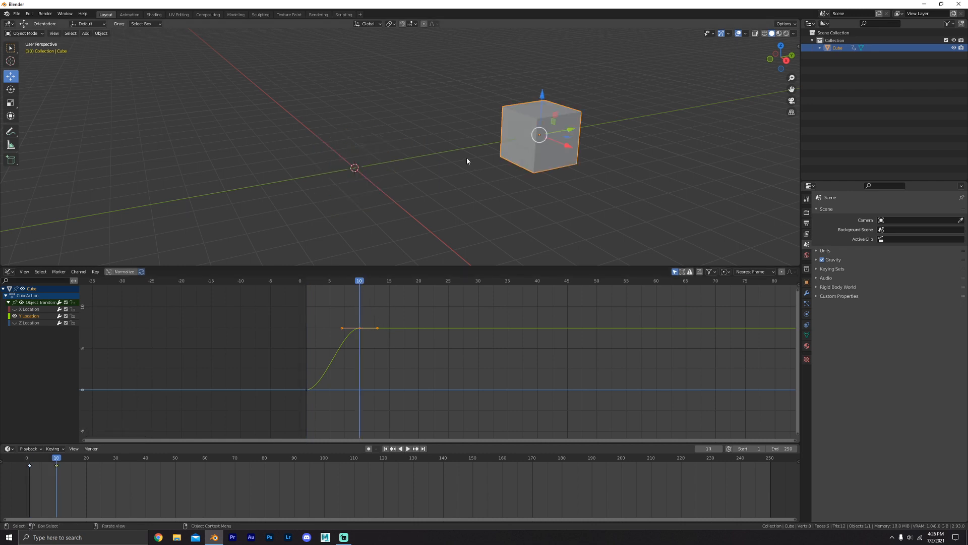
pyautogui.press('n')
# Scrub the animation from frame 1 to frame 10 to examine how the cube's Y location changes.
pyautogui.click(312, 281)
pyautogui.moveTo(311, 283); pyautogui.dragTo(305, 281)
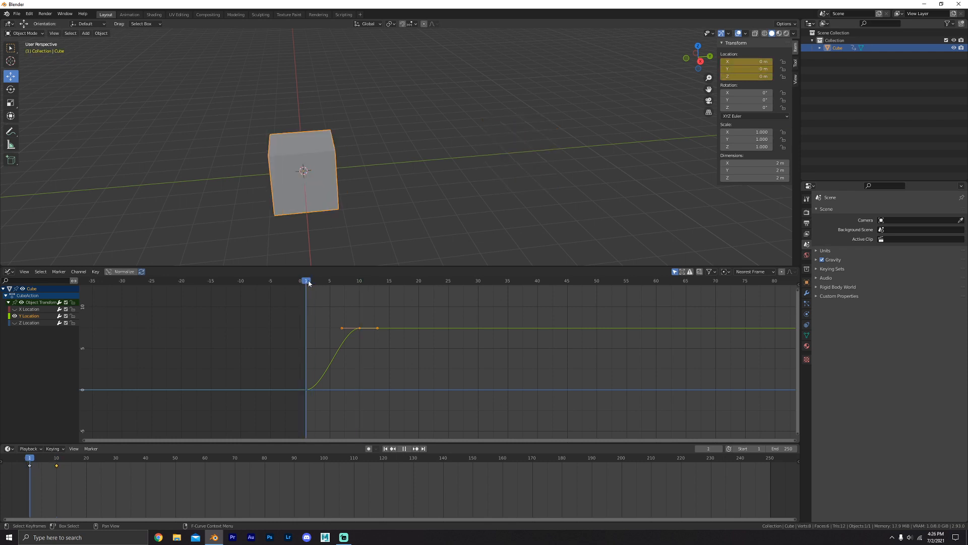
pyautogui.moveTo(413, 161); pyautogui.dragTo(423, 163, button='middle')
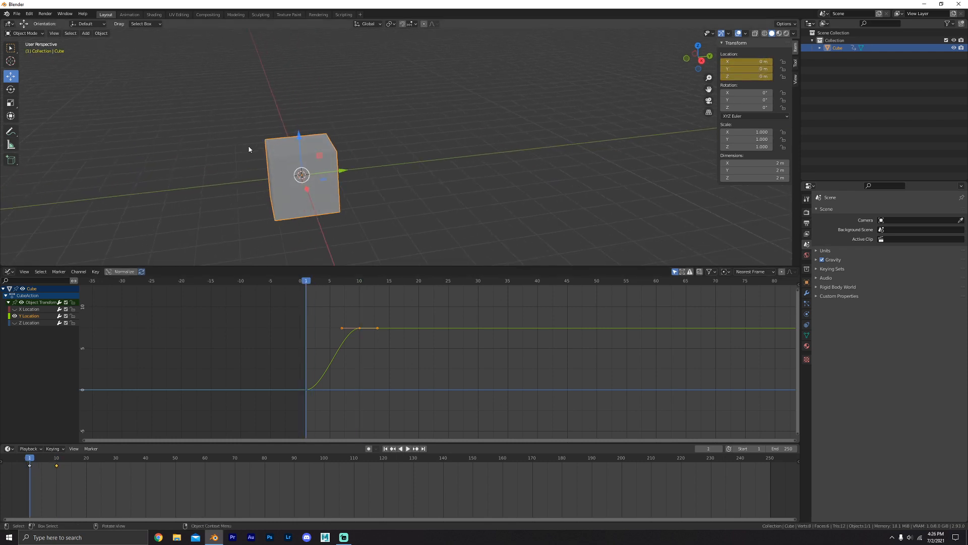
pyautogui.moveTo(250, 147); pyautogui.dragTo(229, 144, button='middle')
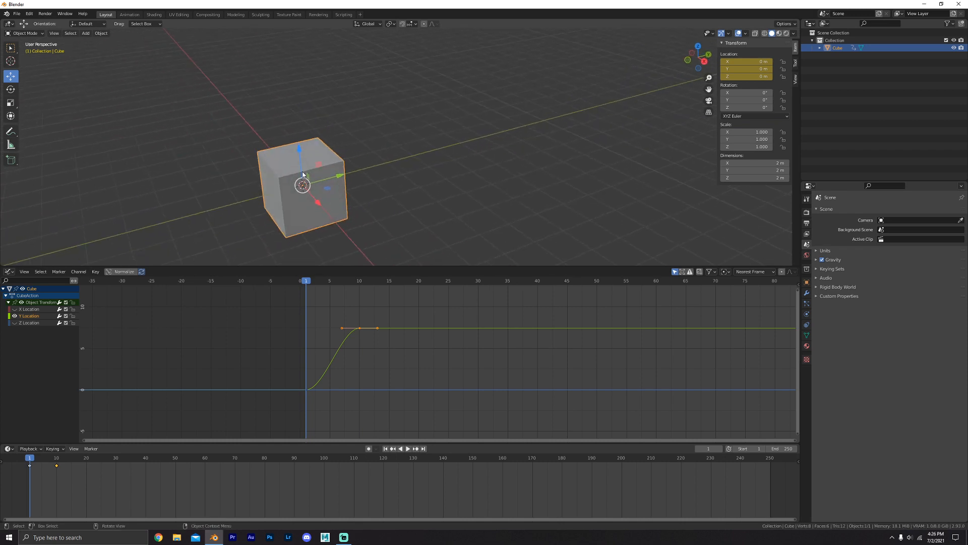
pyautogui.press('space')
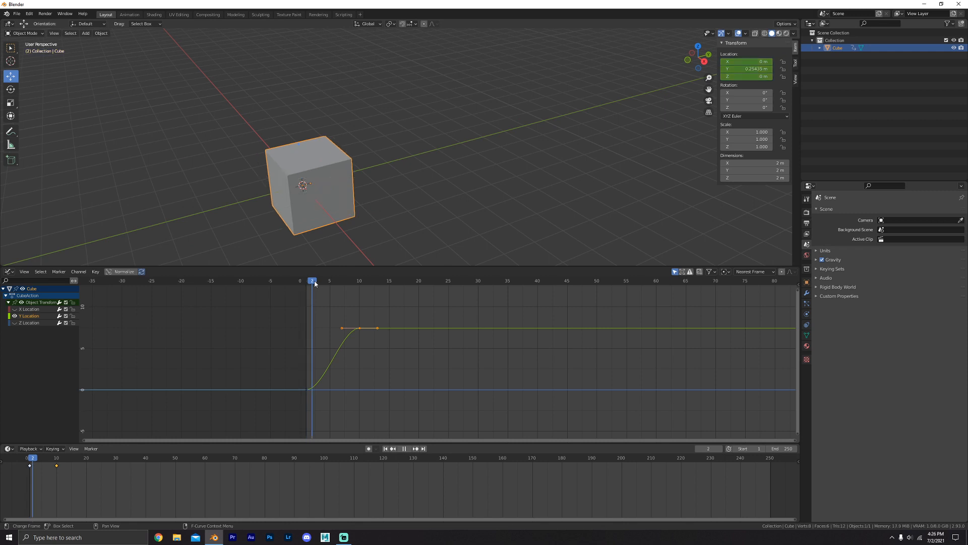
pyautogui.moveTo(315, 283); pyautogui.dragTo(365, 286)
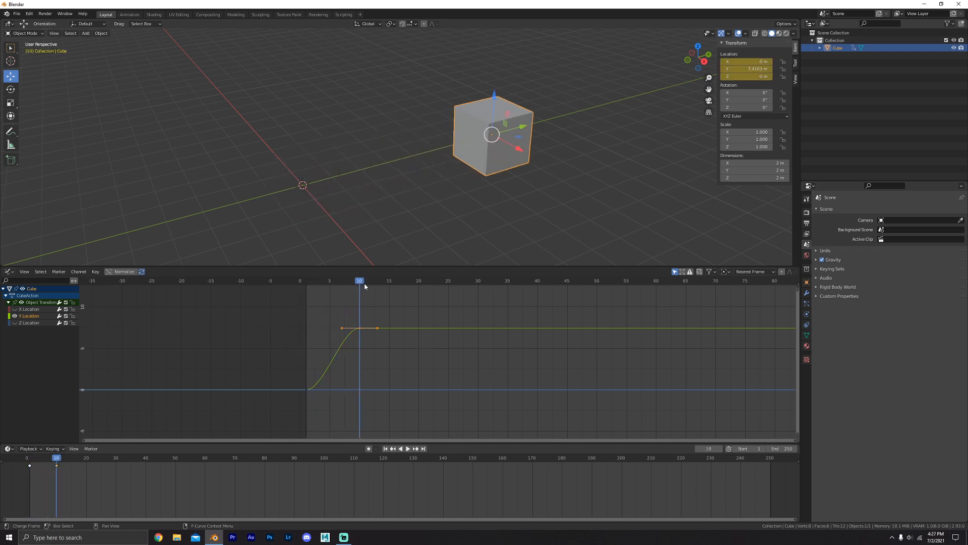
# Try to move the Y Location keyframe at frame 10 vertically in value, then horizontally in time.
pyautogui.moveTo(629, 147); pyautogui.dragTo(614, 149, button='middle')
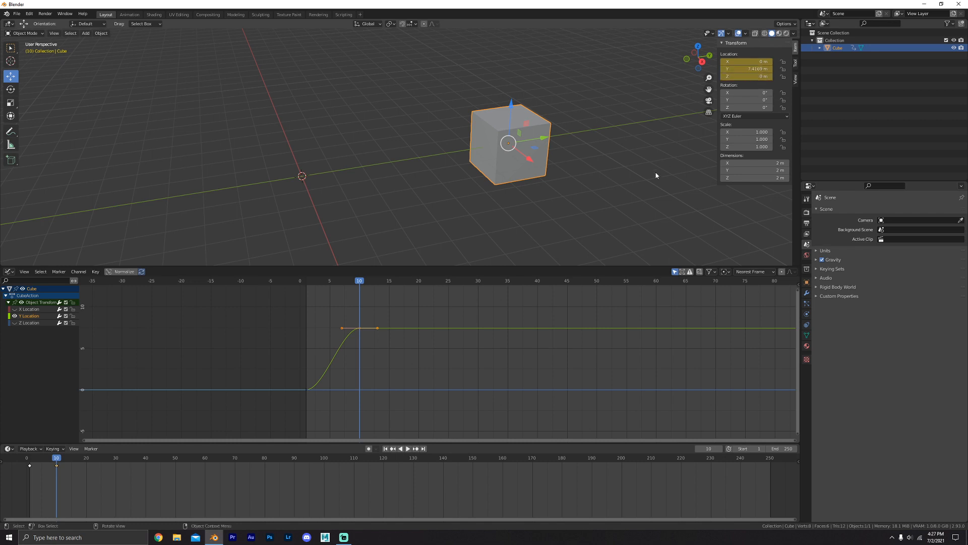
pyautogui.moveTo(463, 186); pyautogui.dragTo(456, 187, button='middle')
pyautogui.moveTo(328, 306); pyautogui.dragTo(373, 348)
pyautogui.scroll(3, 377, 354)
pyautogui.keyDown('ctrl'); pyautogui.moveTo(371, 335); pyautogui.dragTo(394, 344, button='middle'); pyautogui.keyUp('ctrl')
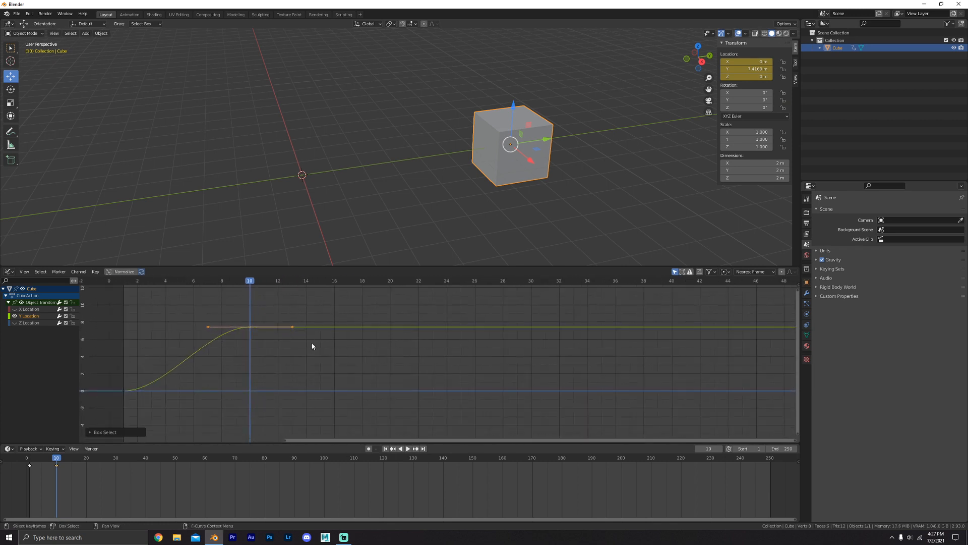
pyautogui.moveTo(318, 342); pyautogui.dragTo(543, 338, button='middle')
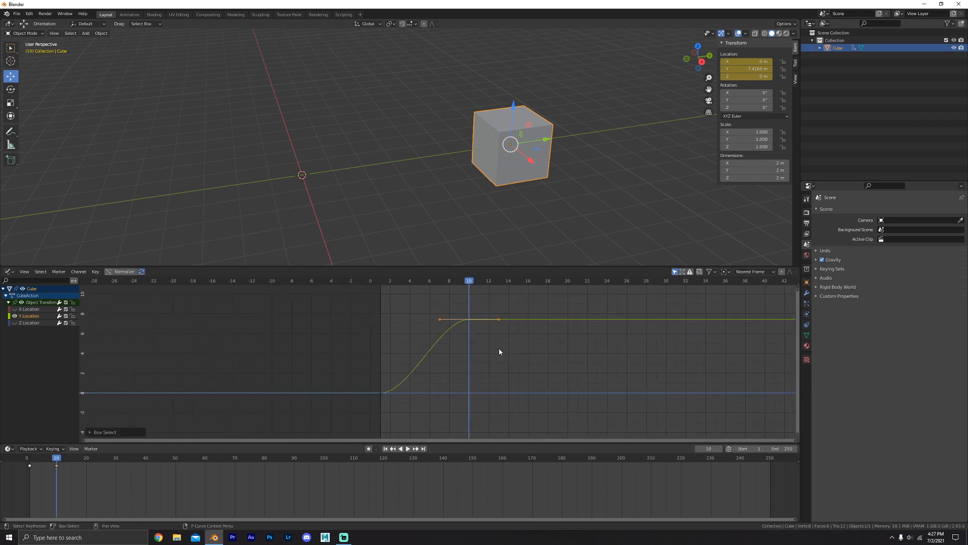
pyautogui.moveTo(476, 339); pyautogui.dragTo(461, 343, button='middle')
pyautogui.press('g')
pyautogui.press('y')
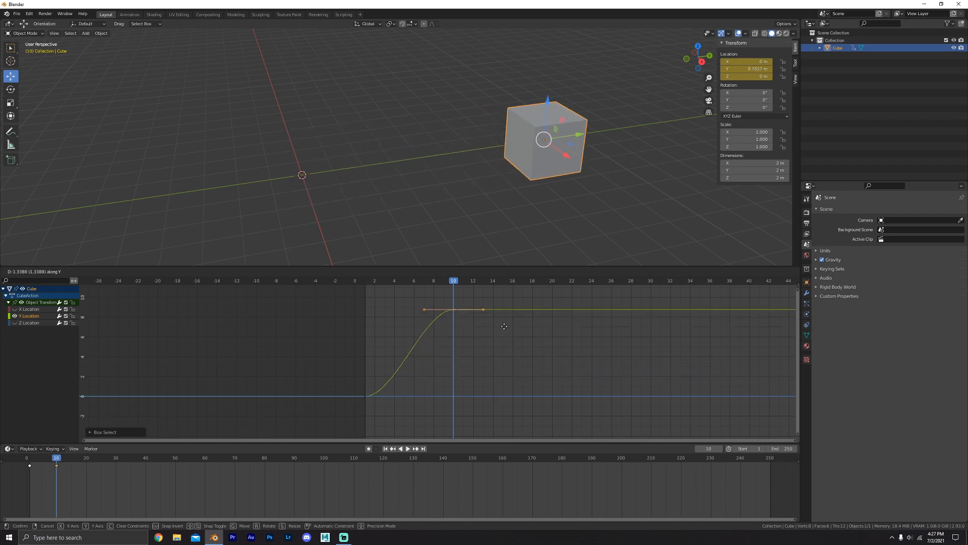
pyautogui.press('x')
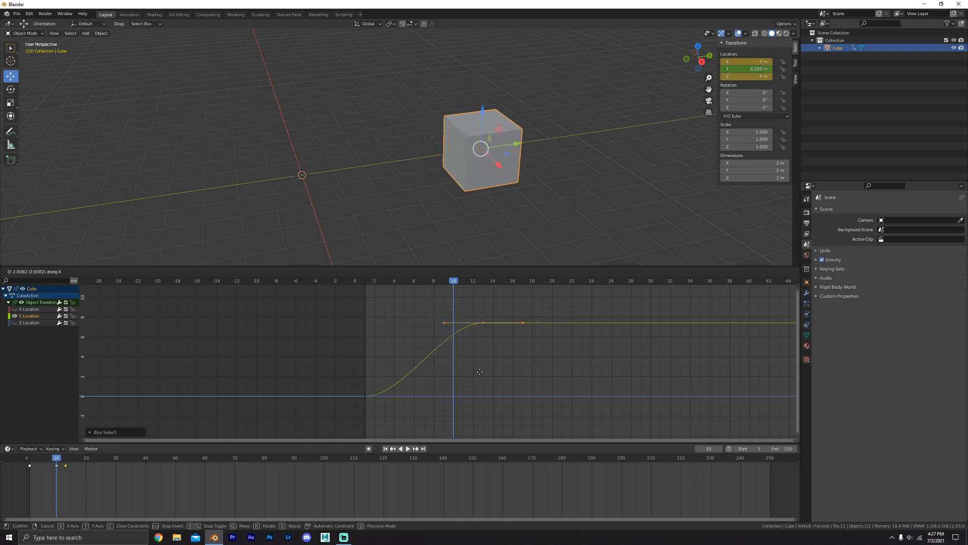
pyautogui.rightClick(470, 385)
pyautogui.moveTo(492, 359); pyautogui.dragTo(452, 359, button='middle')
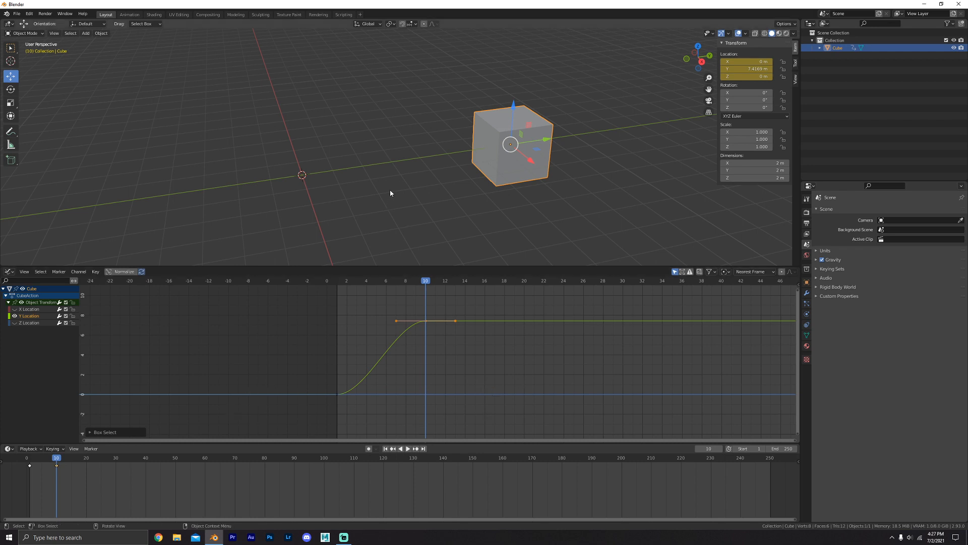
# Lower the Y Location keyframe at frame 10 to about 2.02 m, and try to shift it in time.
pyautogui.moveTo(441, 196); pyautogui.dragTo(416, 175, button='middle')
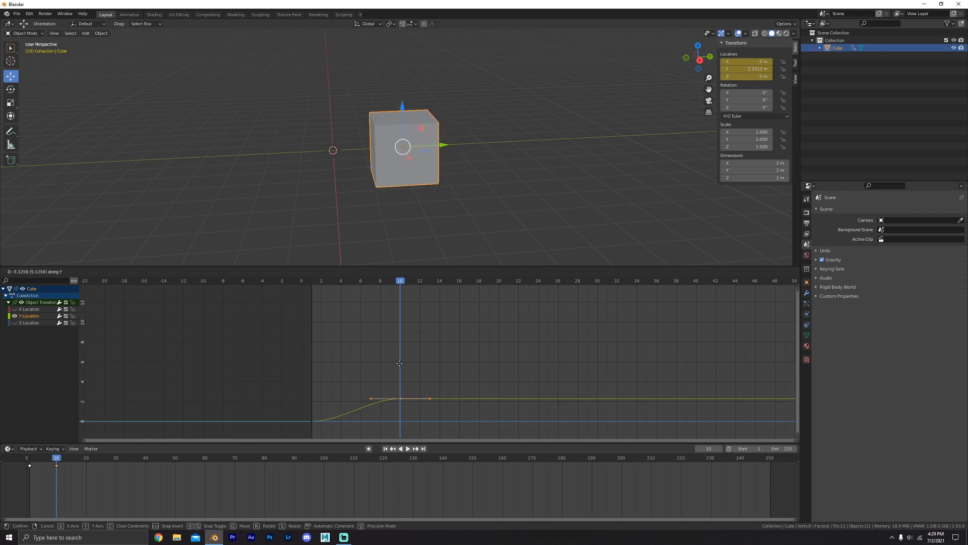
pyautogui.click(399, 366)
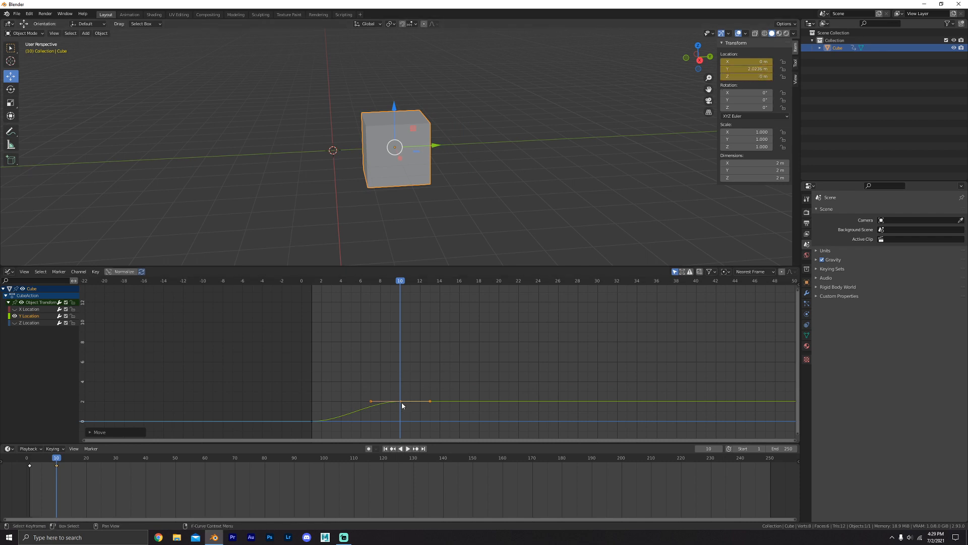
pyautogui.moveTo(376, 397); pyautogui.dragTo(408, 375)
pyautogui.press('g')
pyautogui.press('x')
pyautogui.rightClick(387, 361)
pyautogui.moveTo(400, 282)
pyautogui.mouseDown()
pyautogui.moveTo(440, 283)
pyautogui.moveTo(400, 281)
pyautogui.mouseUp()
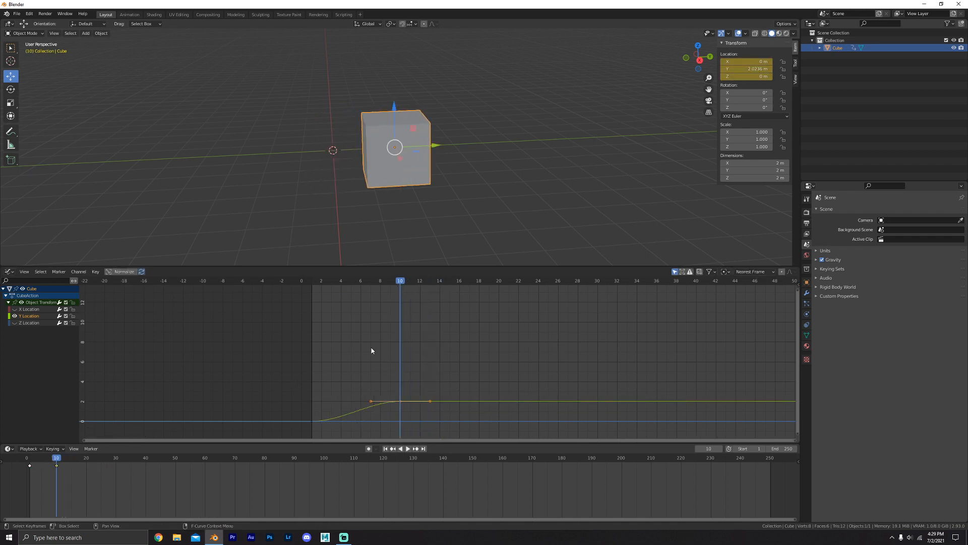
# Raise the Y Location keyframe at frame 10 to about 12.08 m, keeping its movement vertical.
pyautogui.press('g')
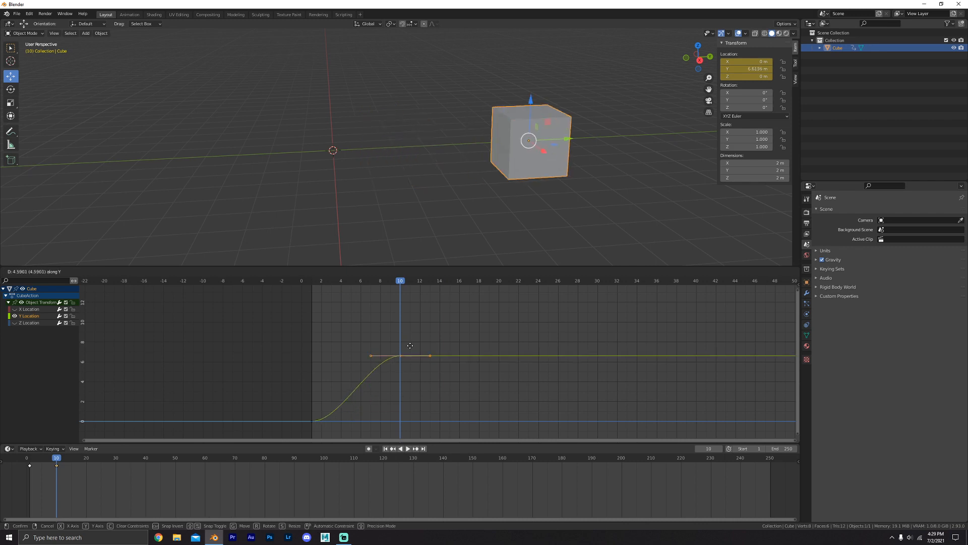
pyautogui.rightClick(415, 342)
pyautogui.press('g')
pyautogui.press('y')
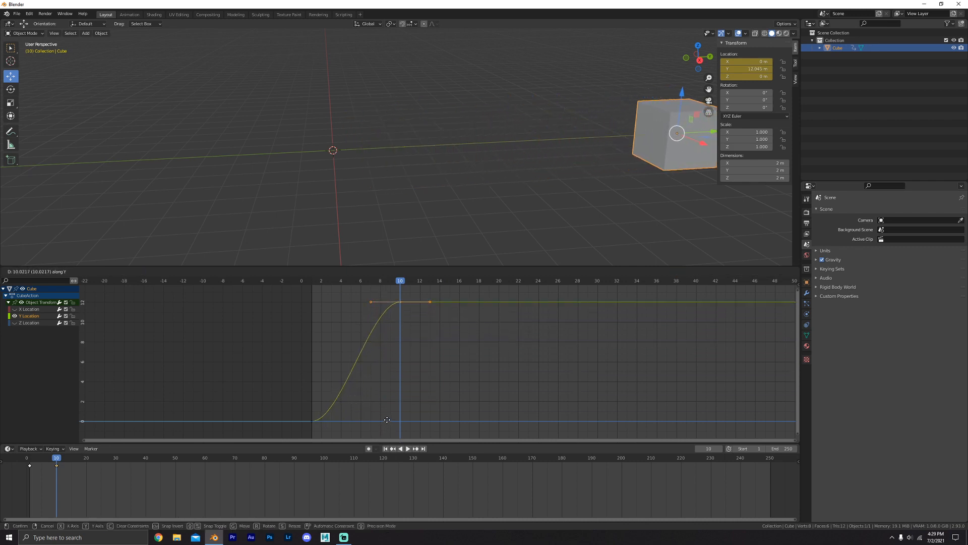
pyautogui.click(491, 325)
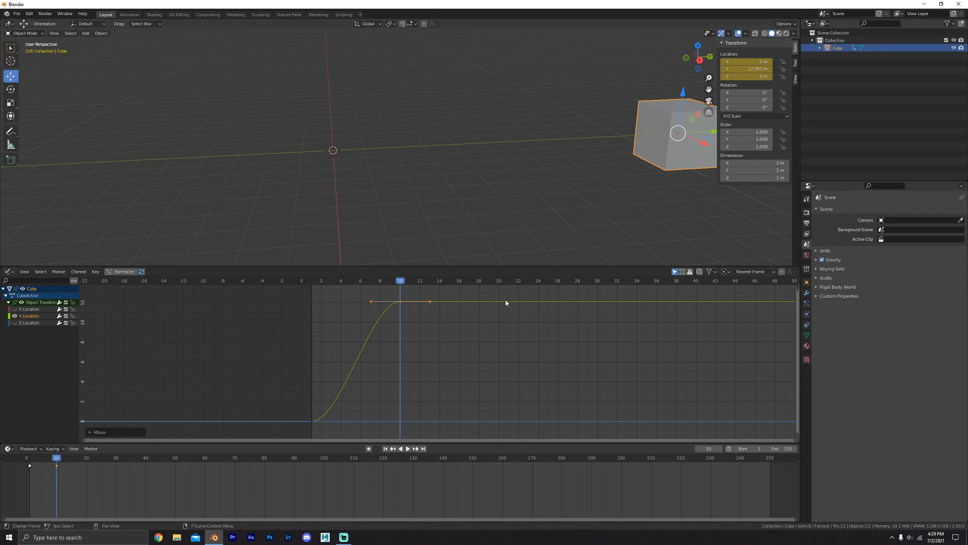
pyautogui.click(401, 281)
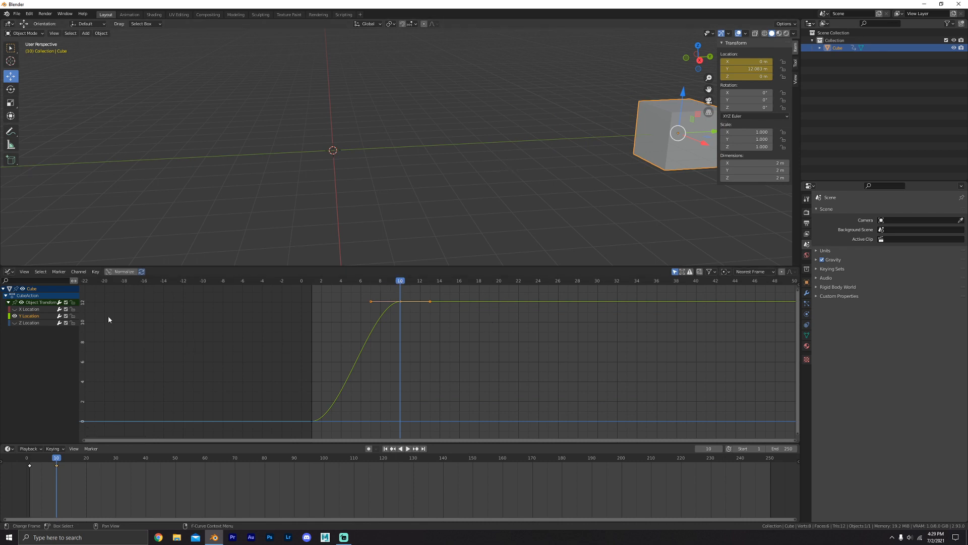
pyautogui.moveTo(96, 296); pyautogui.dragTo(69, 424)
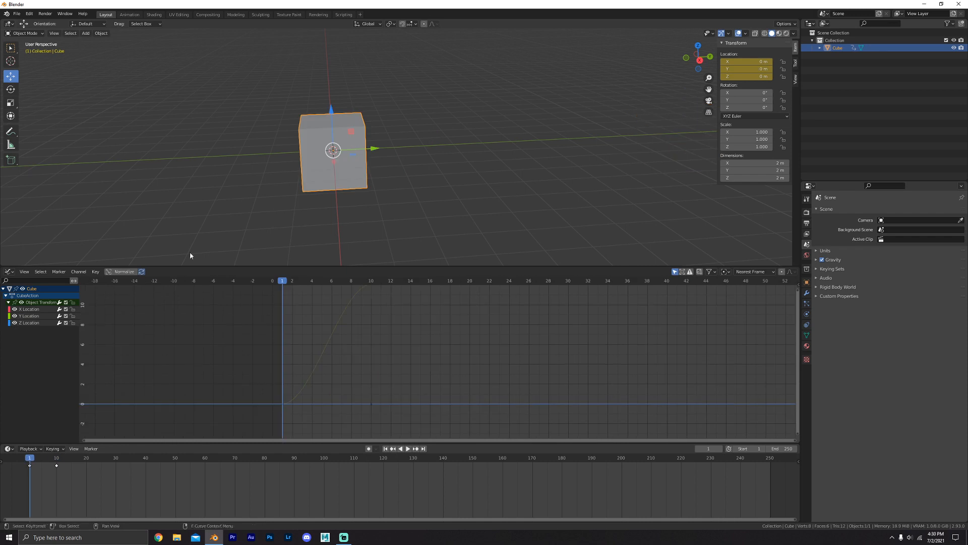
# At frame 10, move the cube to about -7.92 m on X and about 4.32 m on Z.
pyautogui.moveTo(351, 136); pyautogui.dragTo(410, 152, button='middle')
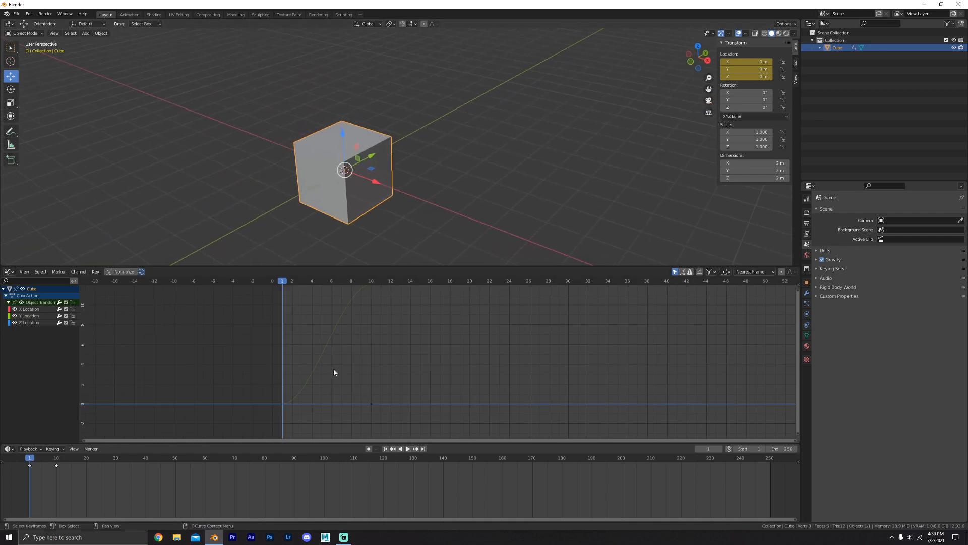
pyautogui.scroll(-3, 333, 359)
pyautogui.moveTo(328, 324); pyautogui.dragTo(318, 339, button='middle')
pyautogui.click(375, 281)
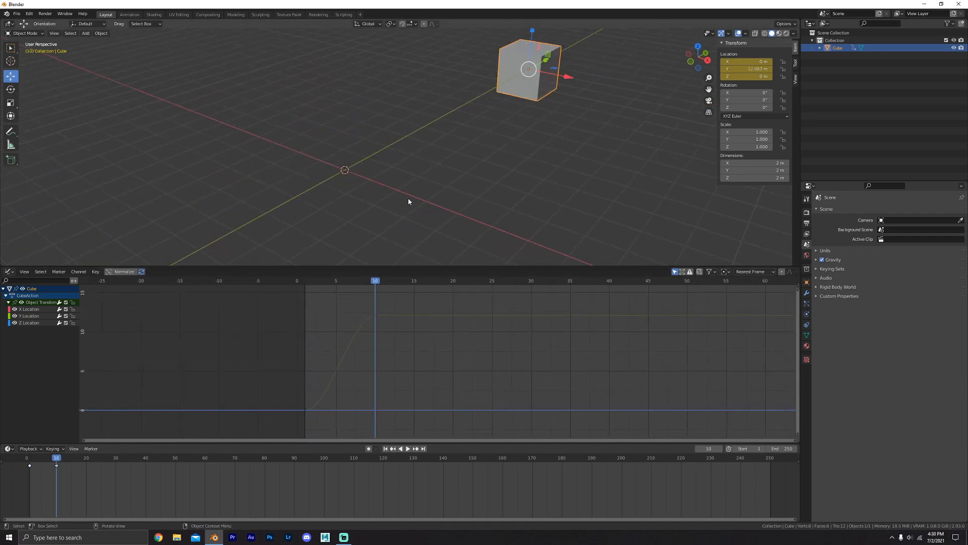
pyautogui.moveTo(451, 134); pyautogui.dragTo(437, 181, button='middle')
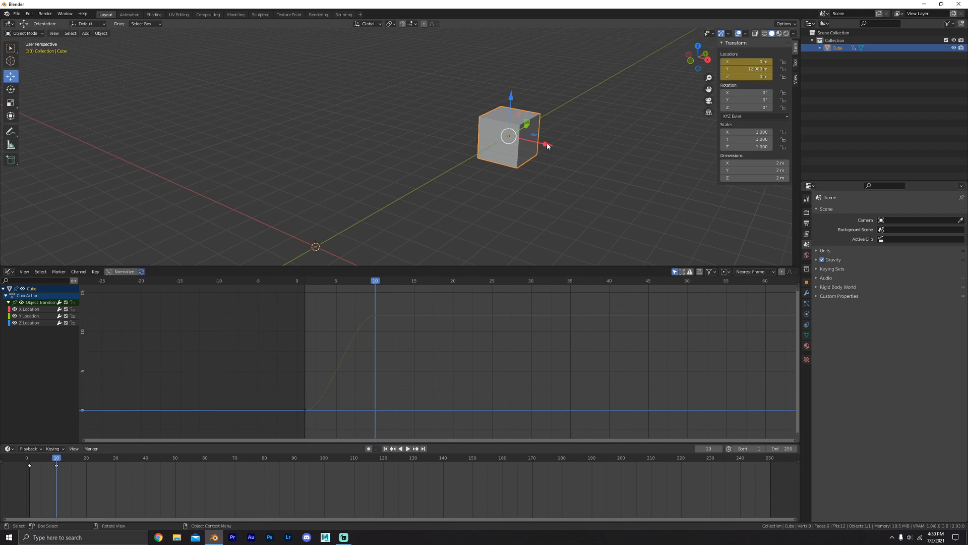
pyautogui.moveTo(548, 147); pyautogui.dragTo(416, 116)
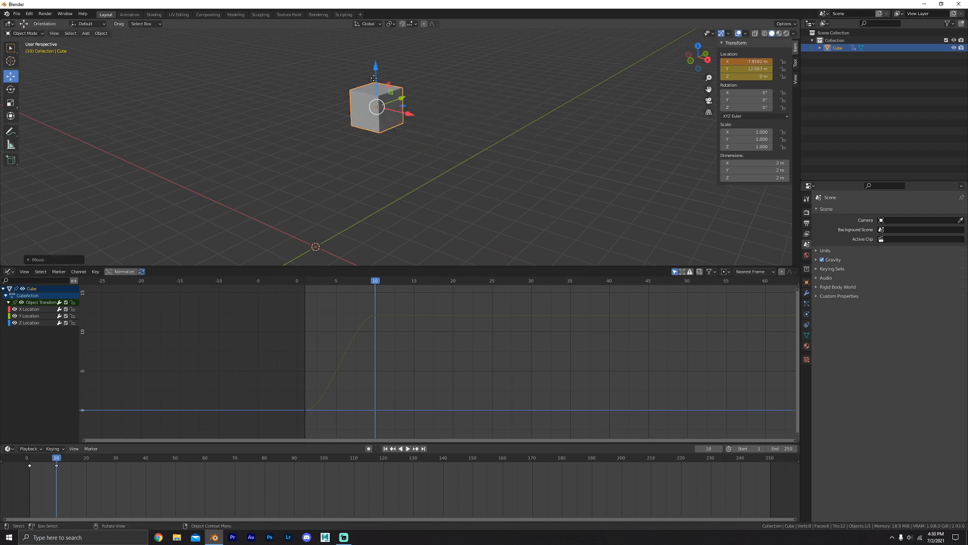
pyautogui.moveTo(374, 78); pyautogui.dragTo(370, 227)
# Insert a keyframe for the cube's new location at frame 10.
pyautogui.moveTo(363, 144); pyautogui.dragTo(389, 139, button='middle')
pyautogui.press('i')
pyautogui.click(350, 129)
pyautogui.scroll(-2, 439, 374)
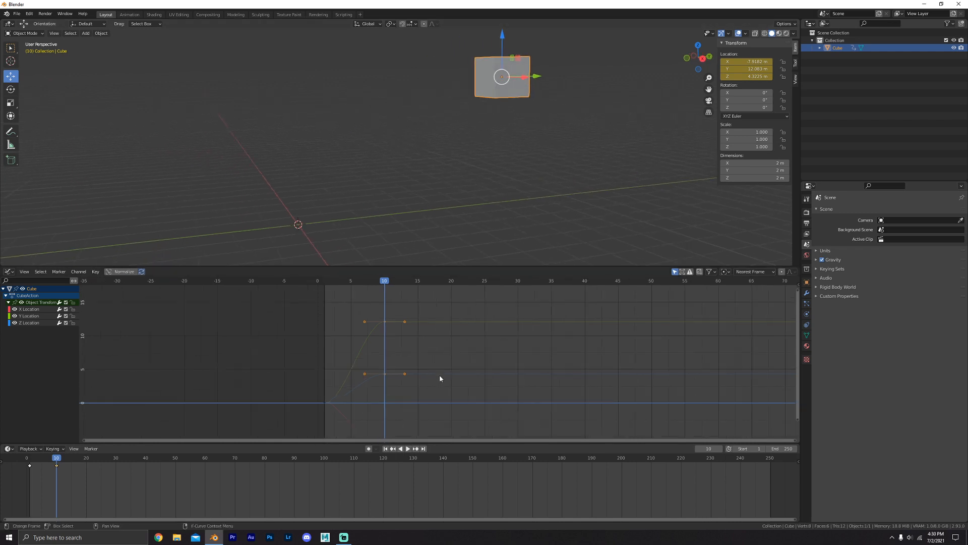
pyautogui.moveTo(440, 375); pyautogui.dragTo(427, 346, button='middle')
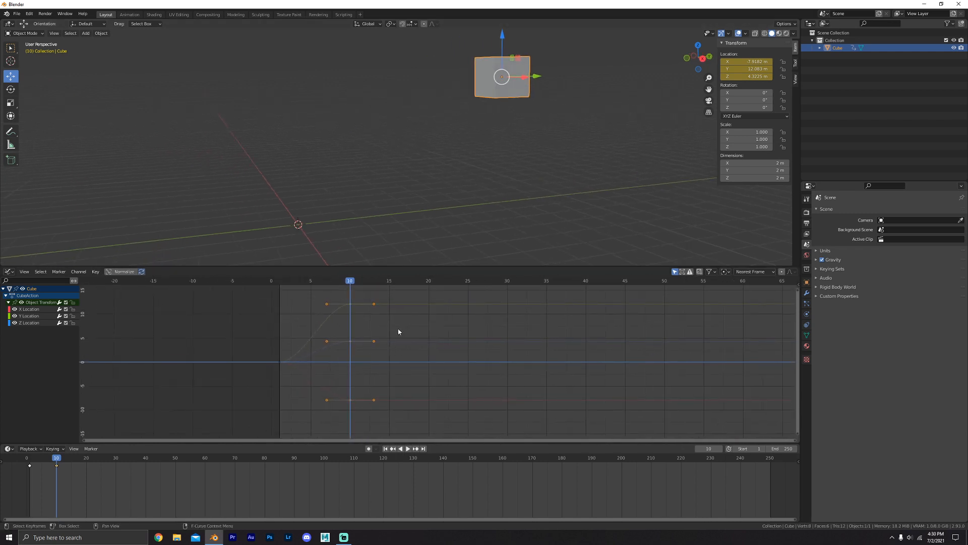
# Select the Y, Z and X Location keyframes at frame 10 in turn to compare their F-curves.
pyautogui.click(350, 304)
pyautogui.click(351, 341)
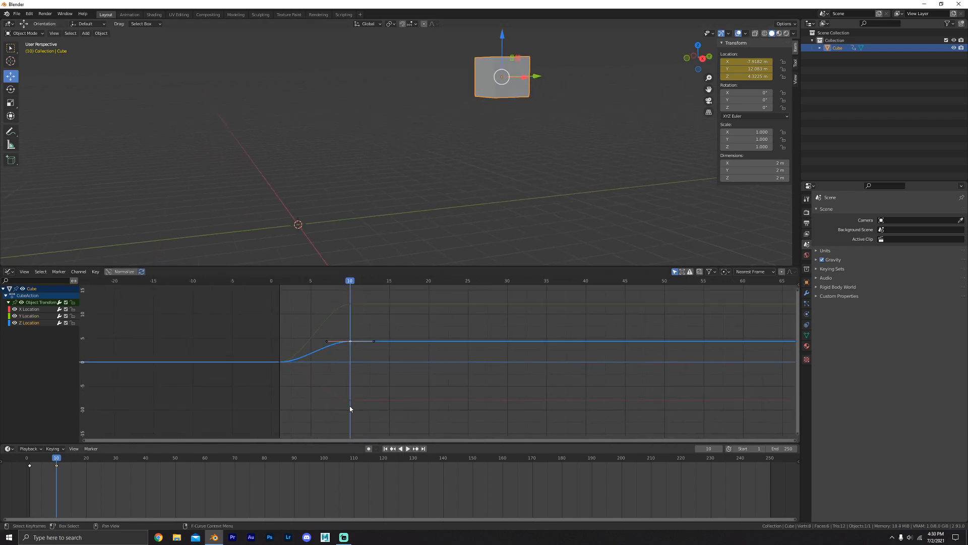
pyautogui.click(352, 401)
pyautogui.click(356, 341)
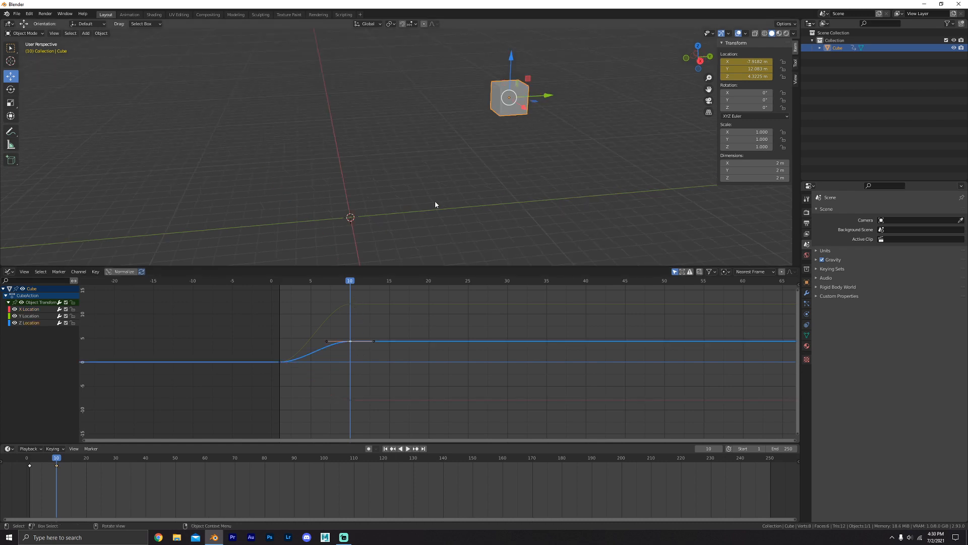
pyautogui.click(351, 304)
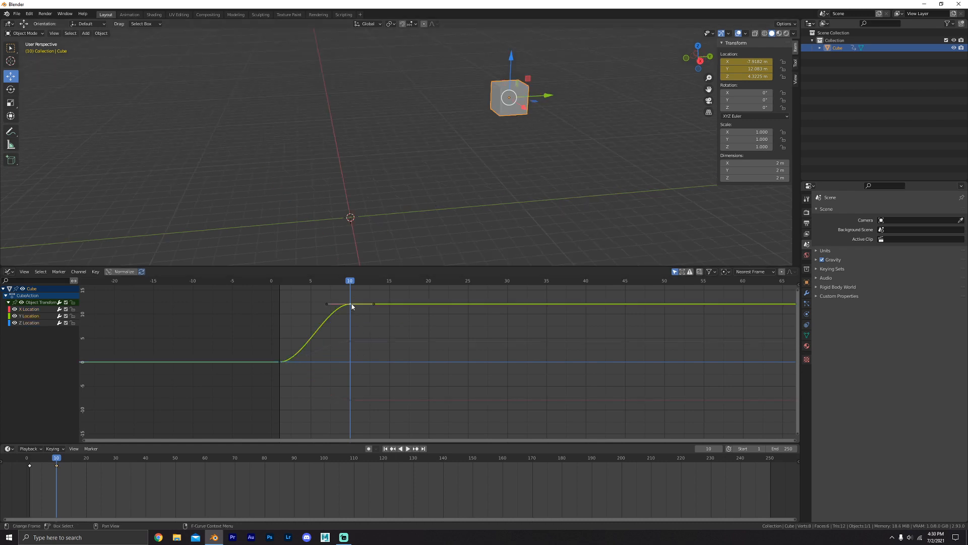
pyautogui.click(357, 342)
pyautogui.click(351, 400)
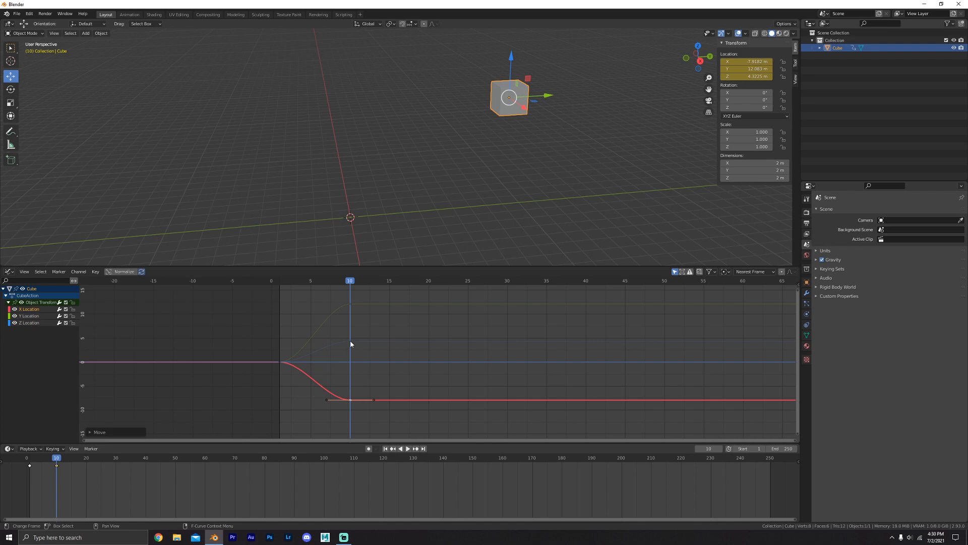
pyautogui.click(352, 308)
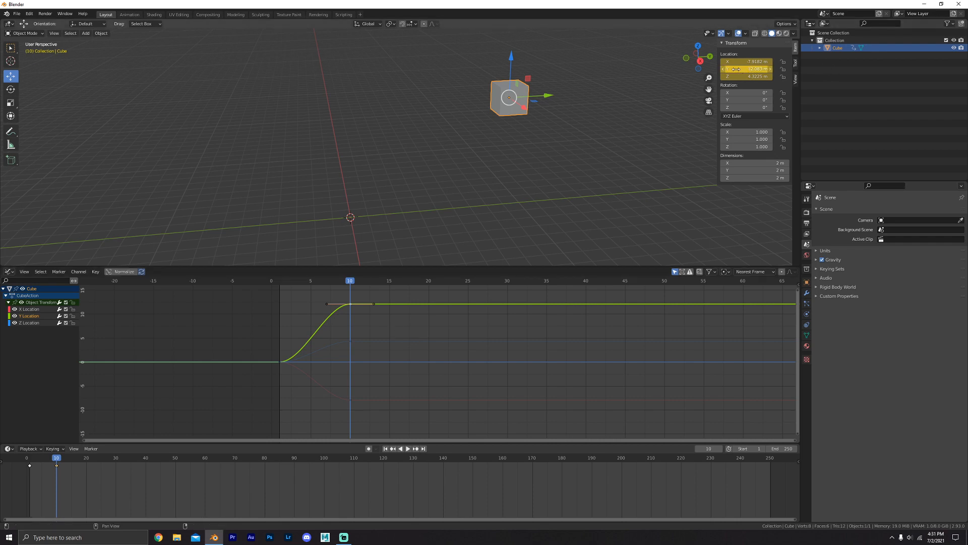
# Examine the Y Location curve up to frame 10 alongside the cube's position on the Y axis.
pyautogui.moveTo(289, 338); pyautogui.dragTo(301, 350, button='middle')
pyautogui.scroll(2, 327, 331)
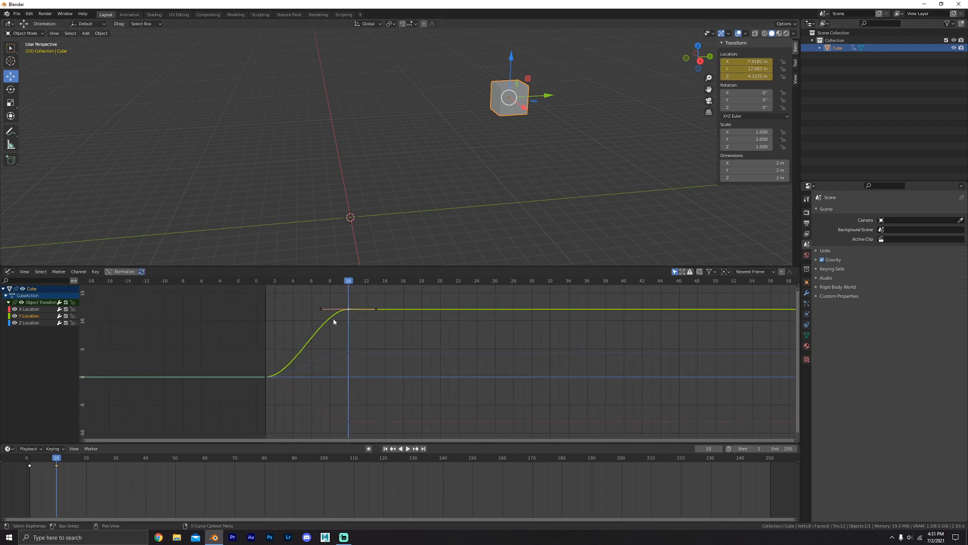
pyautogui.moveTo(339, 319); pyautogui.dragTo(442, 335, button='middle')
pyautogui.scroll(4, 373, 341)
pyautogui.moveTo(458, 333)
pyautogui.keyDown('ctrl'); pyautogui.mouseDown(button='middle')
pyautogui.moveTo(470, 341)
pyautogui.moveTo(470, 322)
pyautogui.moveTo(440, 337)
pyautogui.mouseUp(button='middle'); pyautogui.keyUp('ctrl')
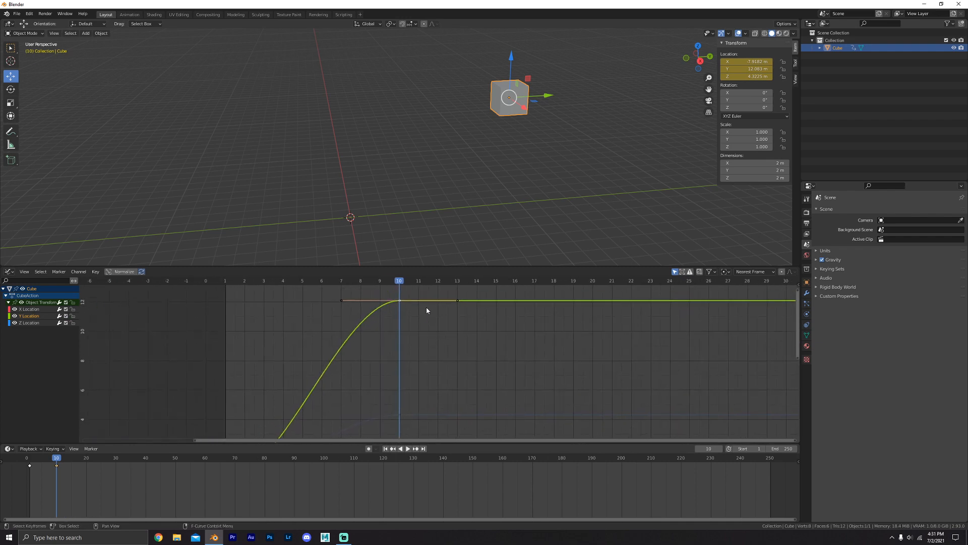
pyautogui.moveTo(402, 220); pyautogui.dragTo(322, 199, button='middle')
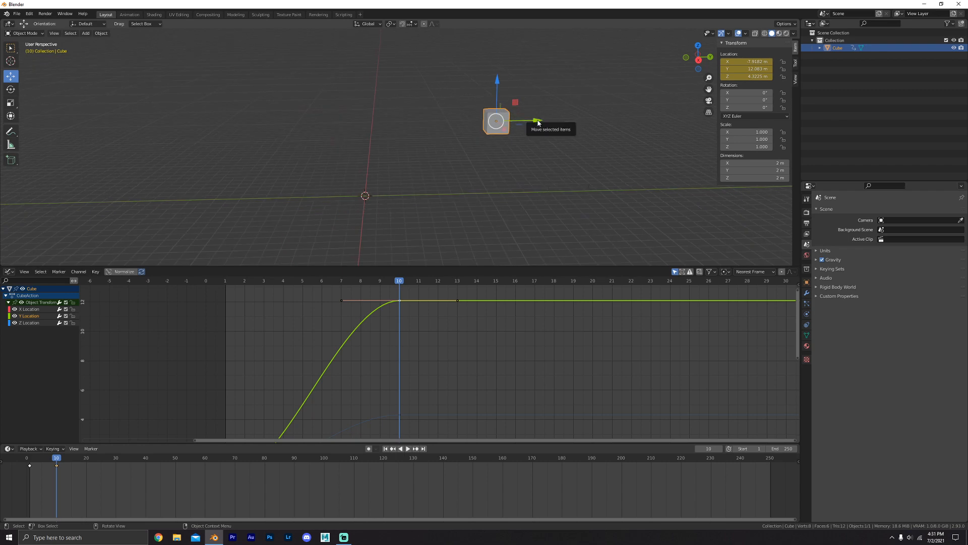
pyautogui.keyDown('ctrl'); pyautogui.moveTo(415, 353); pyautogui.dragTo(409, 380, button='middle'); pyautogui.keyUp('ctrl')
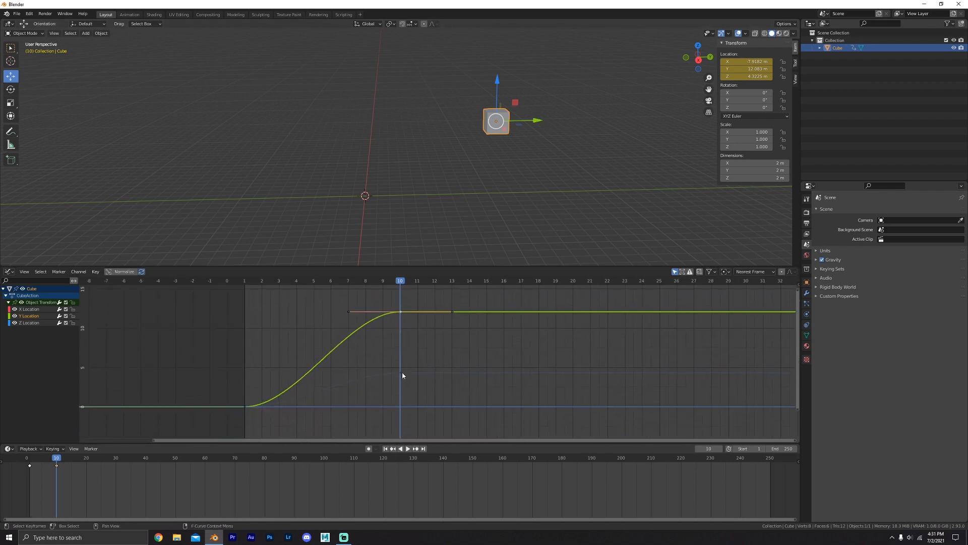
# Select the Z and then the X Location keyframe at frame 10 and compare the curves with the cube's position.
pyautogui.click(402, 375)
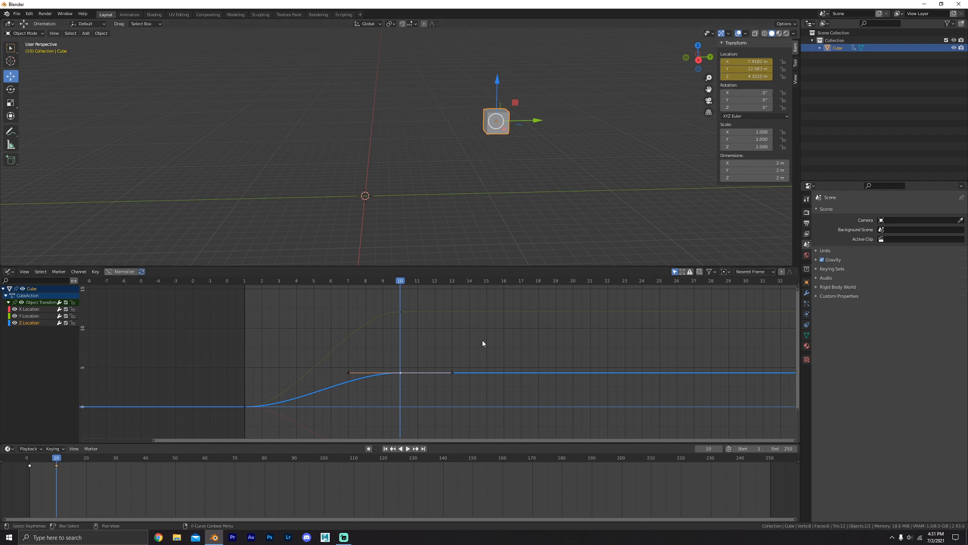
pyautogui.moveTo(443, 385); pyautogui.dragTo(445, 307, button='middle')
pyautogui.click(403, 398)
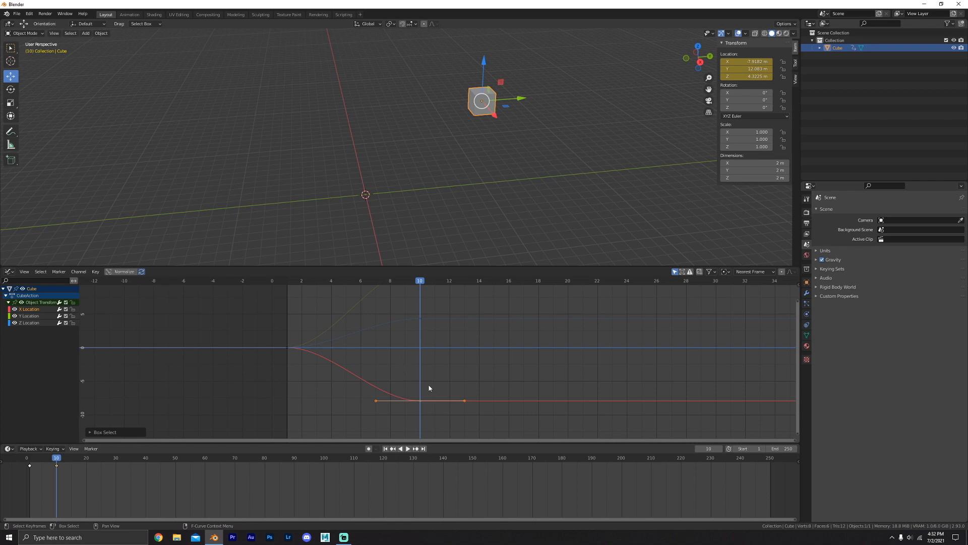
pyautogui.moveTo(404, 371); pyautogui.dragTo(387, 383, button='middle')
pyautogui.moveTo(434, 175); pyautogui.dragTo(395, 161, button='middle')
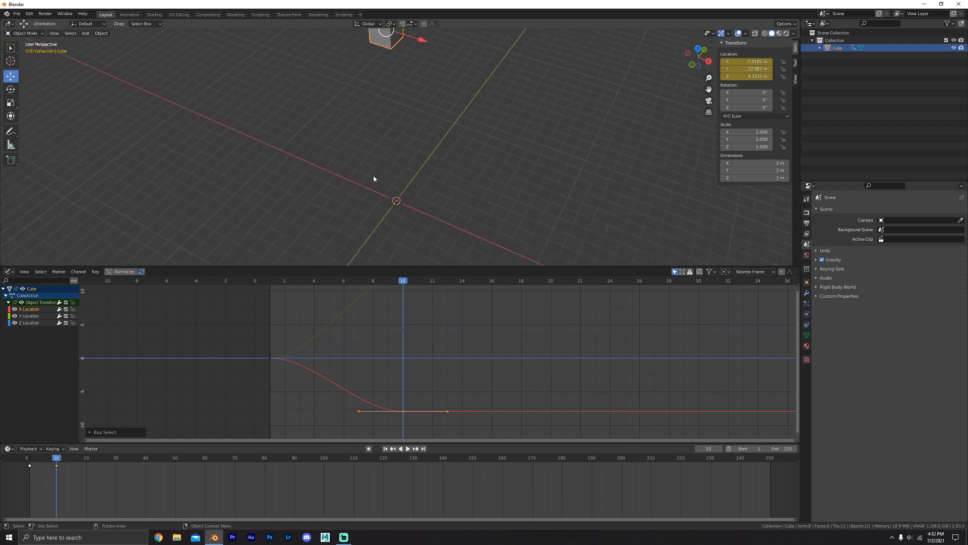
pyautogui.moveTo(374, 178); pyautogui.dragTo(529, 103, button='middle')
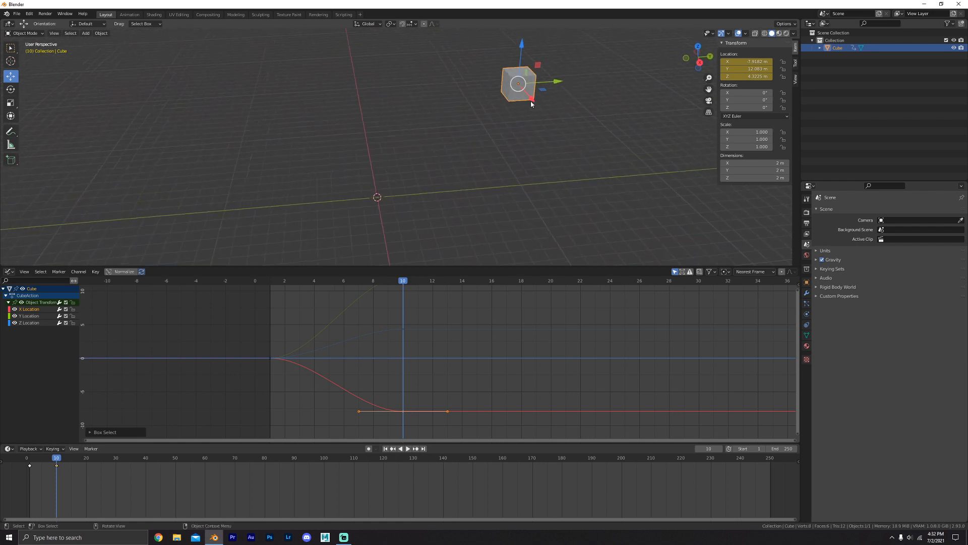
# Try moving the cube along the X axis from two viewing angles, undoing each move.
pyautogui.moveTo(531, 104); pyautogui.dragTo(499, 66)
pyautogui.hotkey('ctrl', 'z')
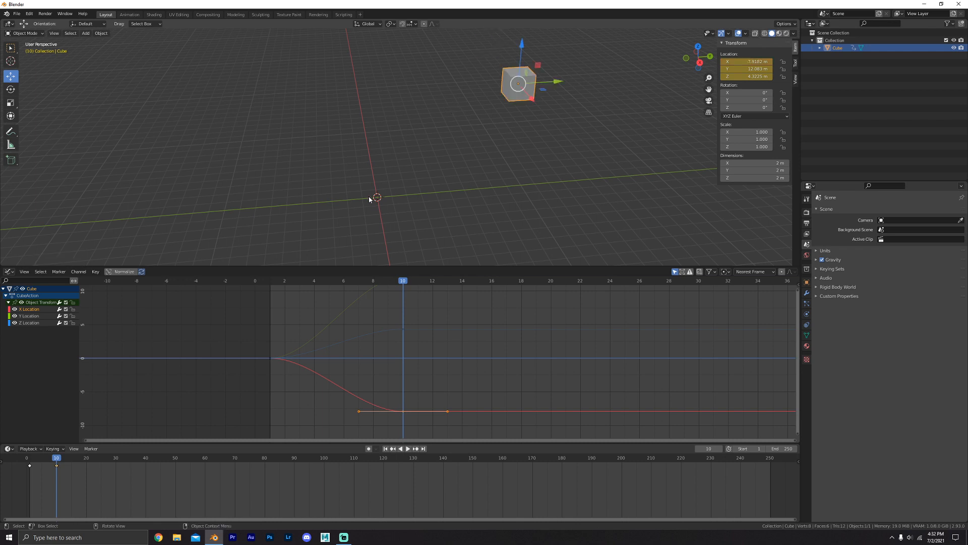
pyautogui.moveTo(372, 198); pyautogui.dragTo(399, 125, button='middle')
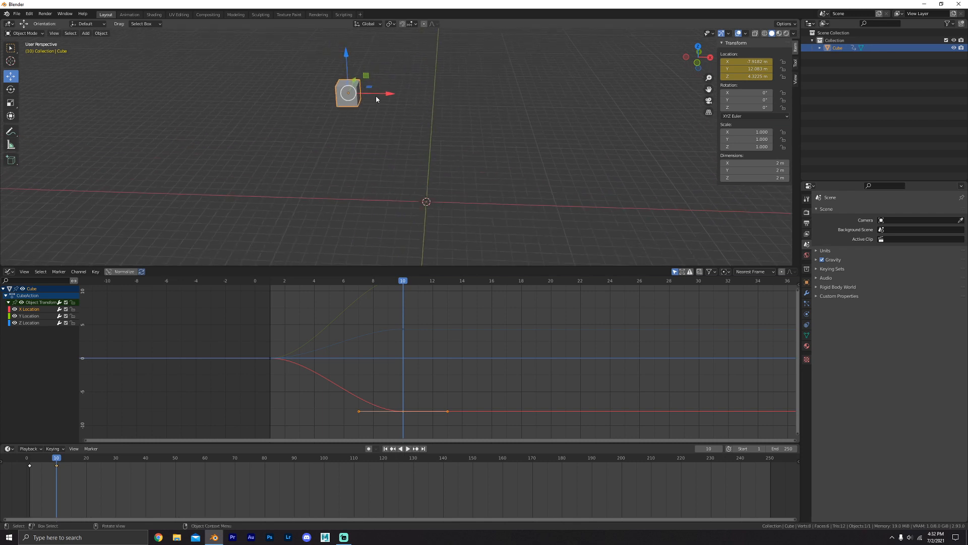
pyautogui.moveTo(377, 92); pyautogui.dragTo(343, 92)
pyautogui.hotkey('ctrl', 'z')
# Select the X Location keyframe at frame 10 and try to raise its value vertically.
pyautogui.moveTo(349, 373); pyautogui.dragTo(343, 369, button='middle')
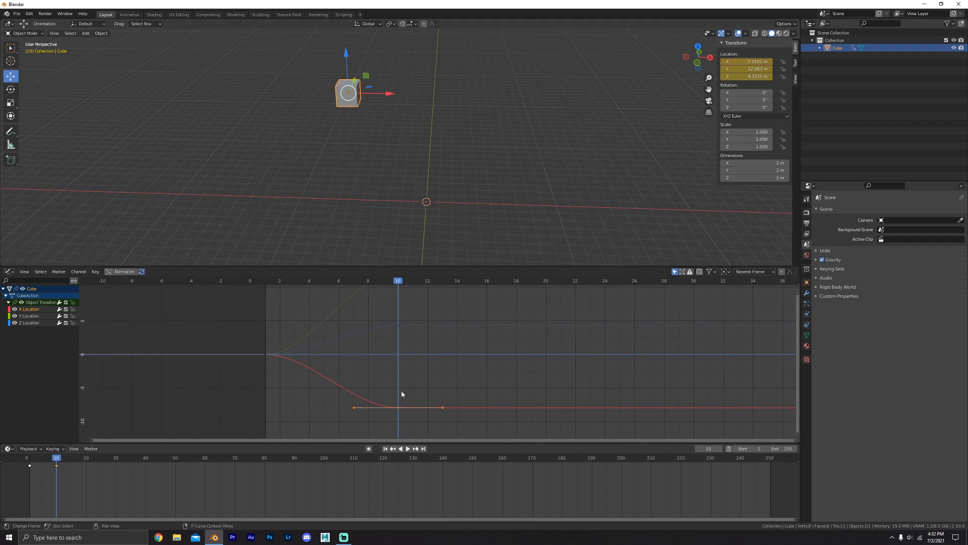
pyautogui.moveTo(379, 381); pyautogui.dragTo(419, 417)
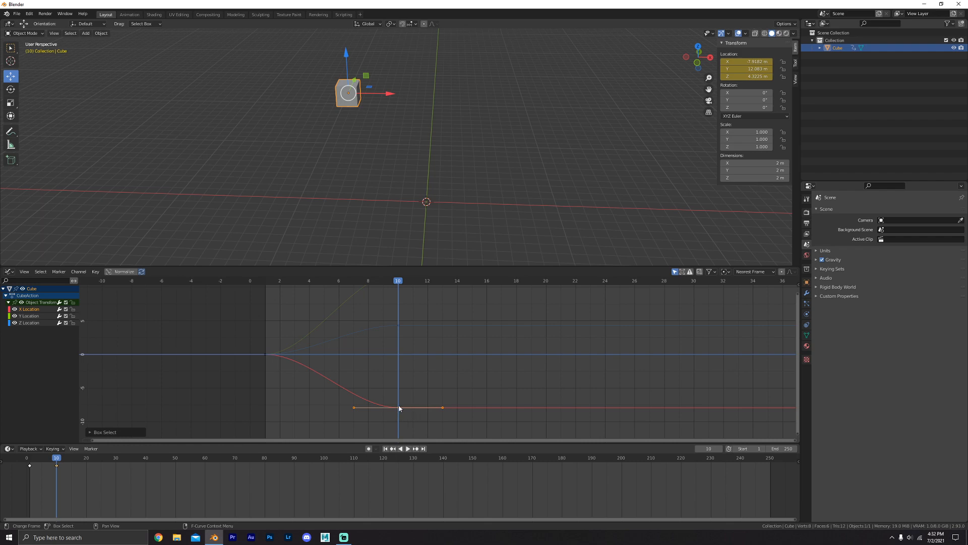
pyautogui.press('g')
pyautogui.press('y')
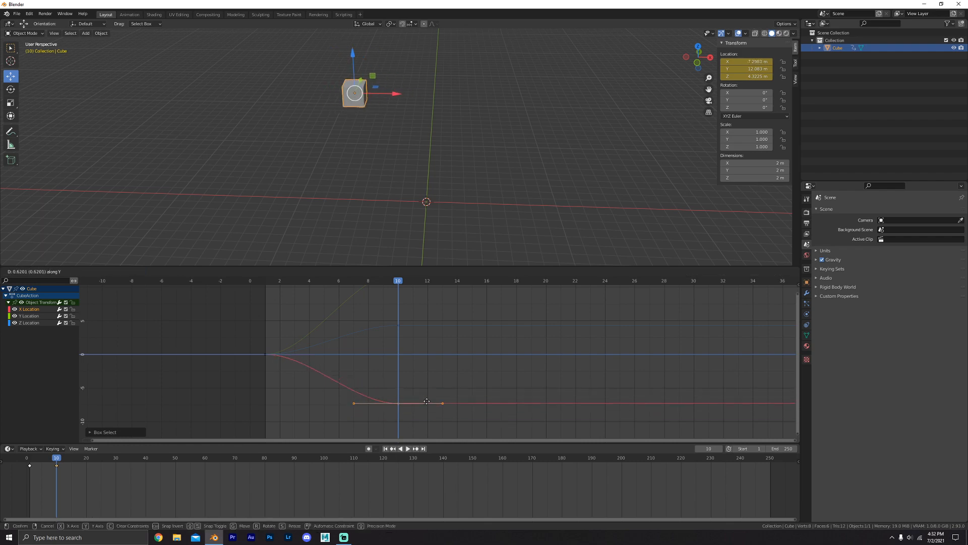
pyautogui.click(420, 389)
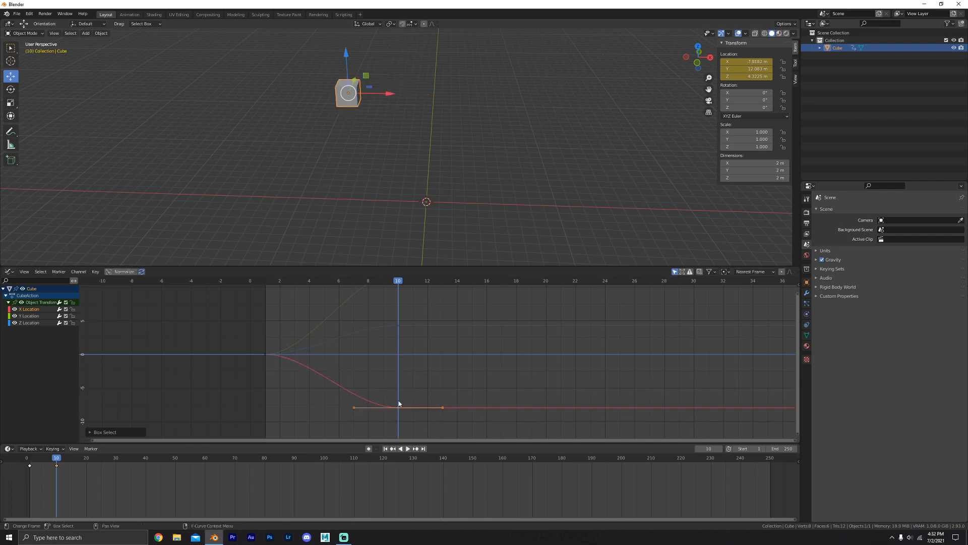
pyautogui.moveTo(497, 173); pyautogui.dragTo(438, 180, button='middle')
pyautogui.scroll(-1, 396, 372)
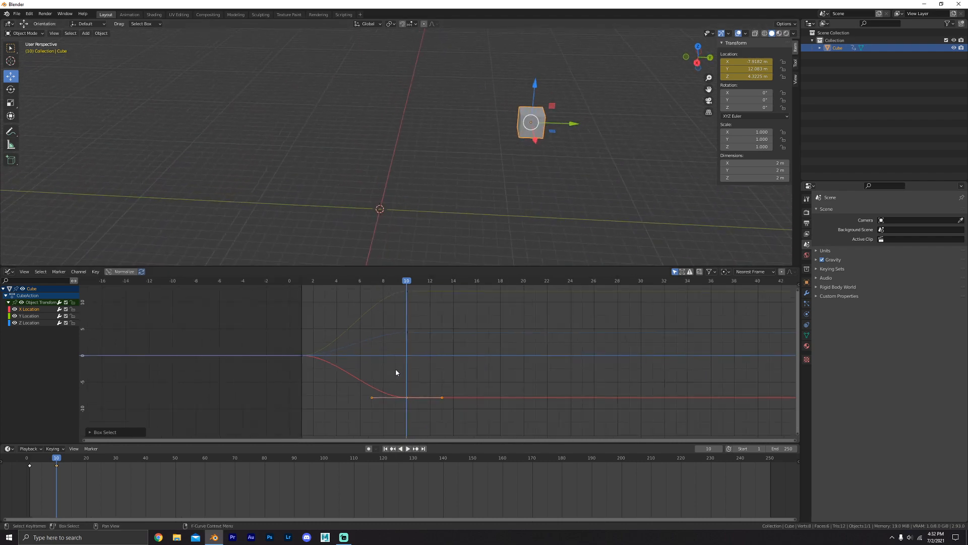
pyautogui.moveTo(396, 372); pyautogui.dragTo(382, 368, button='middle')
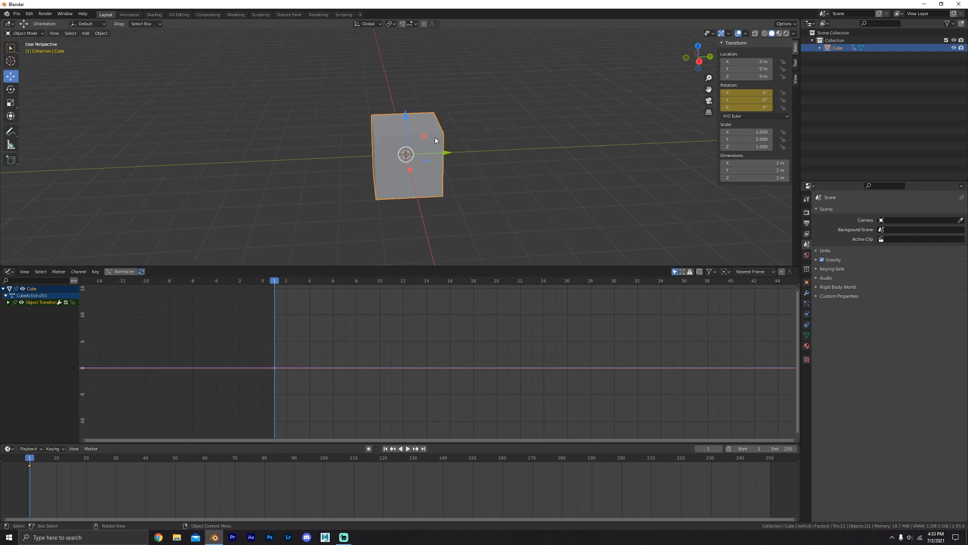
# At frame 10, rotate the cube 45° about the Z axis and insert a Rotation keyframe.
pyautogui.click(56, 460)
pyautogui.write('rz')
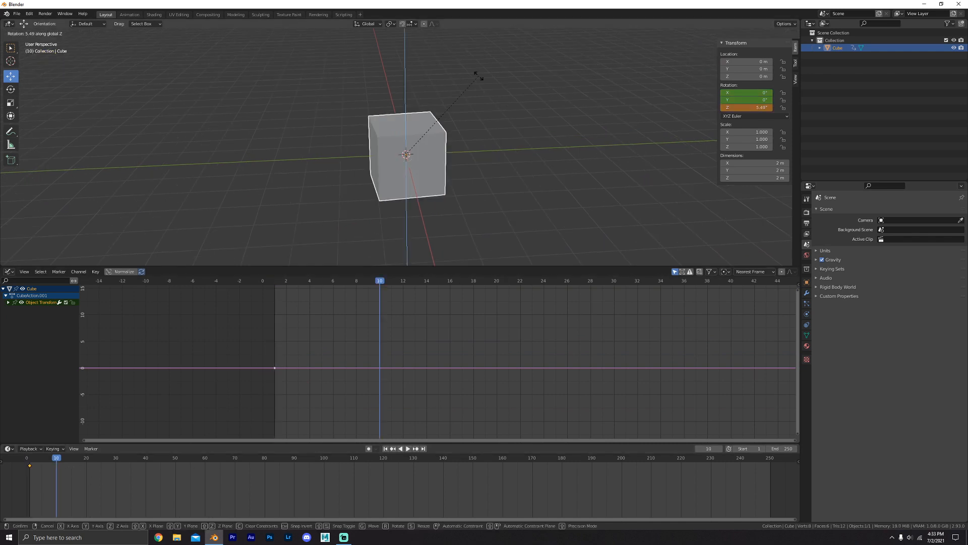
pyautogui.write('90')
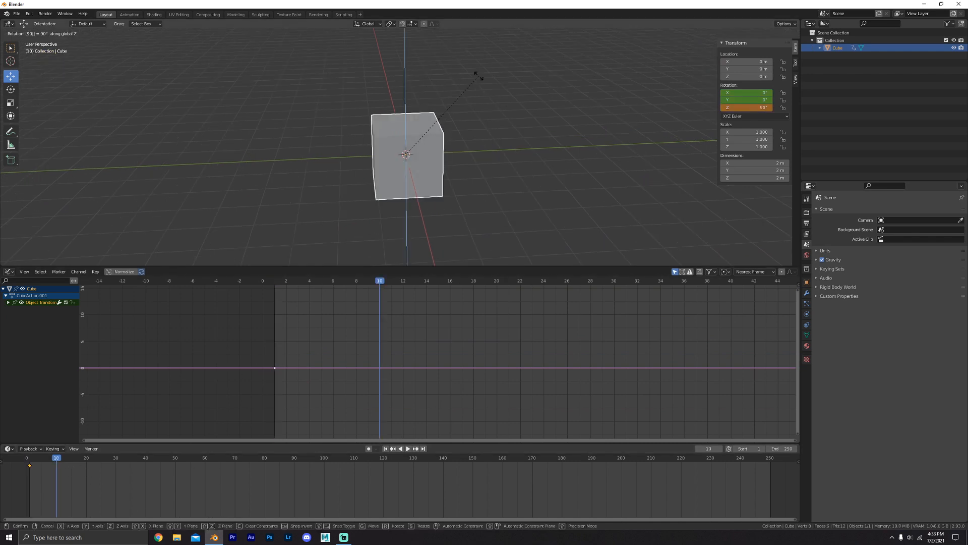
pyautogui.press('BackSpace')
pyautogui.press('BackSpace')
pyautogui.write('45')
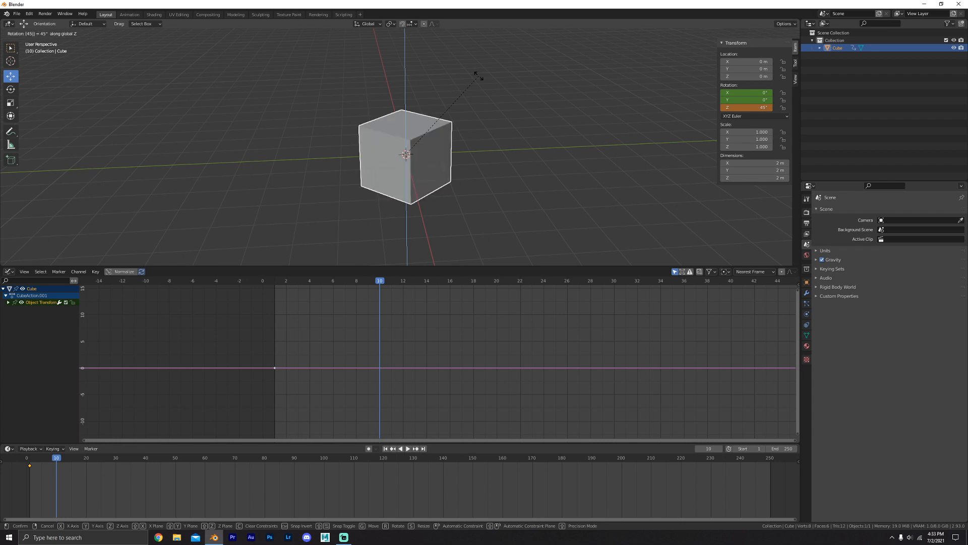
pyautogui.press('Return')
pyautogui.press('i')
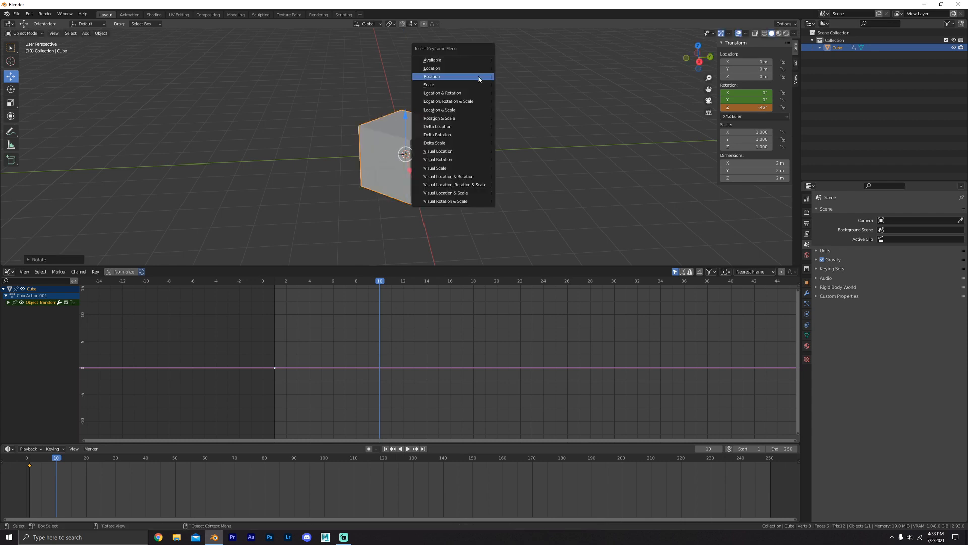
pyautogui.click(479, 77)
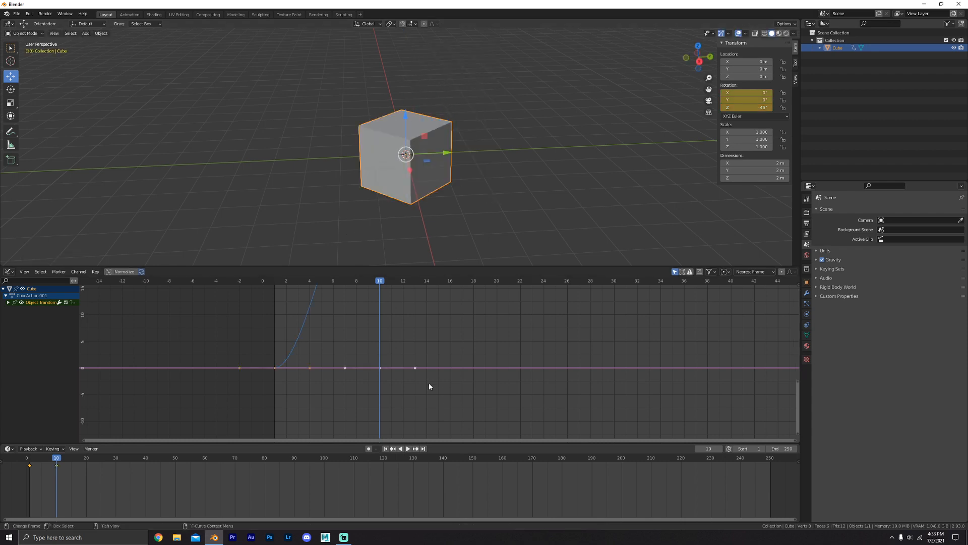
# Bring the whole Z rotation curve into view and try rotating the cube freely about the Z axis.
pyautogui.moveTo(461, 305); pyautogui.dragTo(458, 368, button='middle')
pyautogui.moveTo(410, 329); pyautogui.dragTo(451, 329, button='middle')
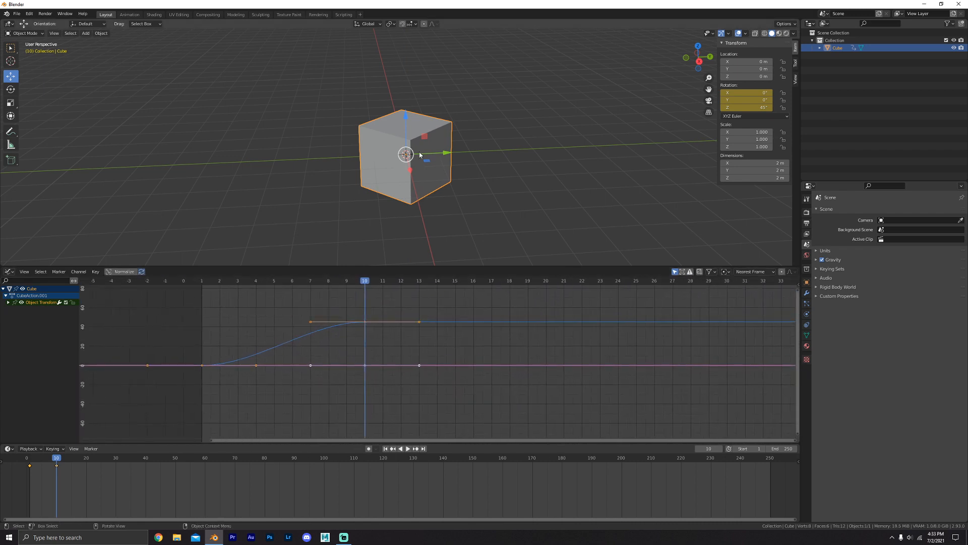
pyautogui.press('r')
pyautogui.press('z')
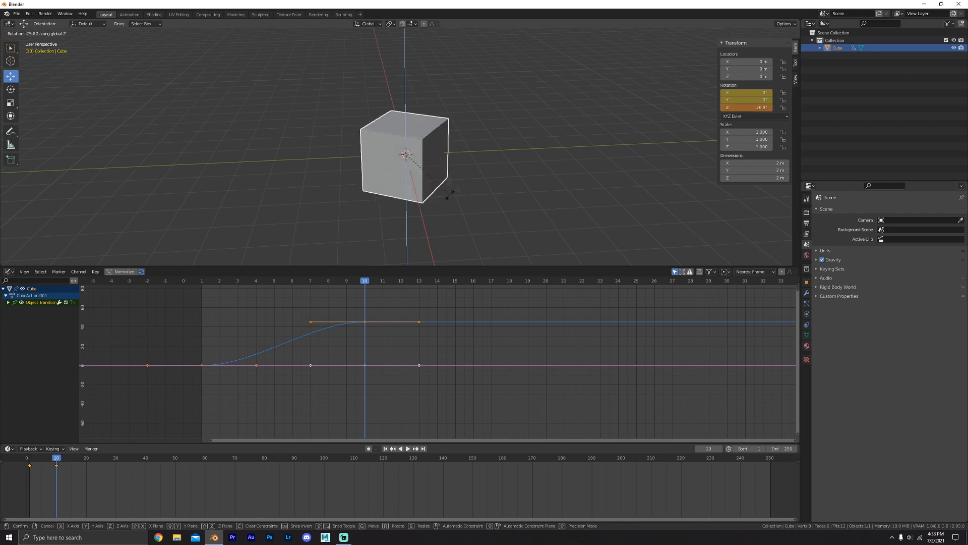
pyautogui.click(443, 196)
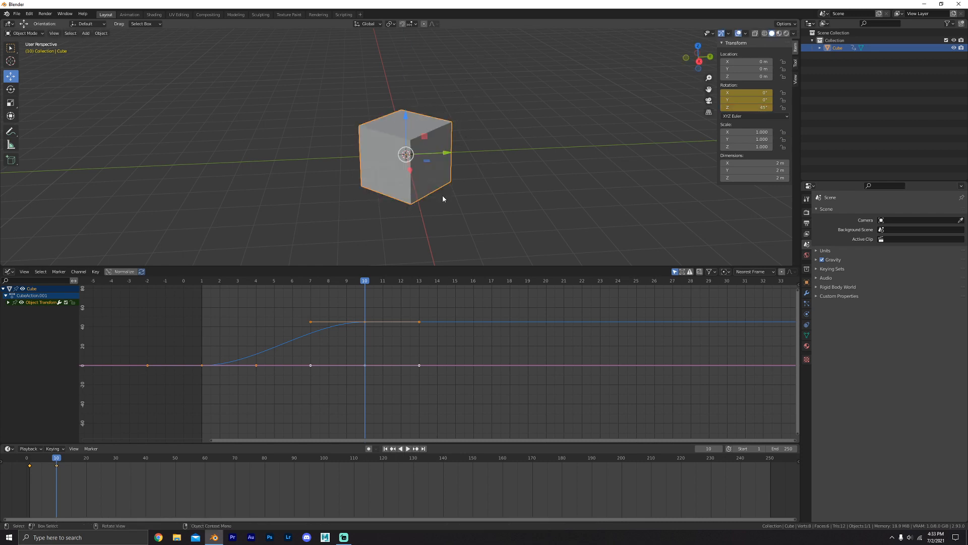
# Select the Z rotation keyframe at frame 10 and try changing its value vertically on the curve.
pyautogui.moveTo(294, 295); pyautogui.dragTo(408, 343)
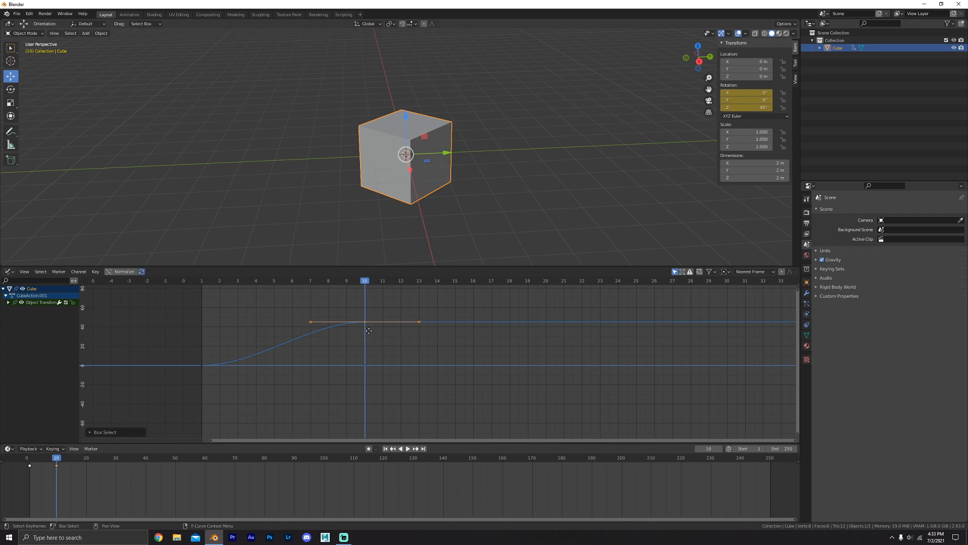
pyautogui.moveTo(372, 330); pyautogui.dragTo(400, 335, button='middle')
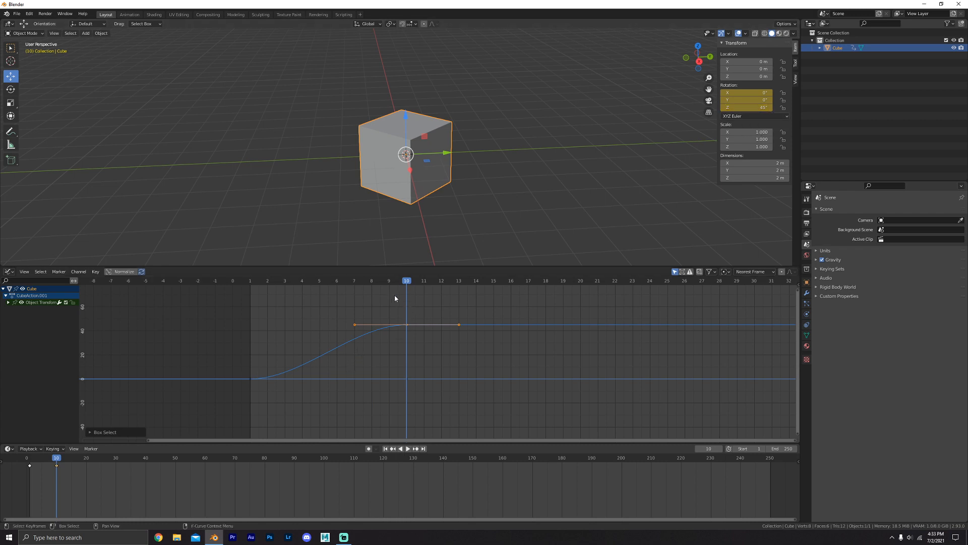
pyautogui.moveTo(395, 298); pyautogui.dragTo(414, 332)
pyautogui.press('g')
pyautogui.press('y')
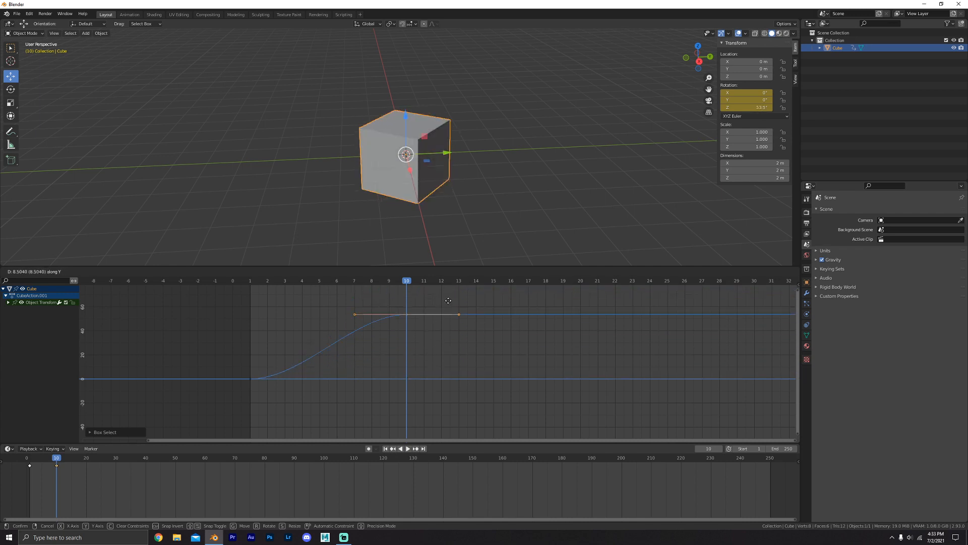
pyautogui.click(469, 314)
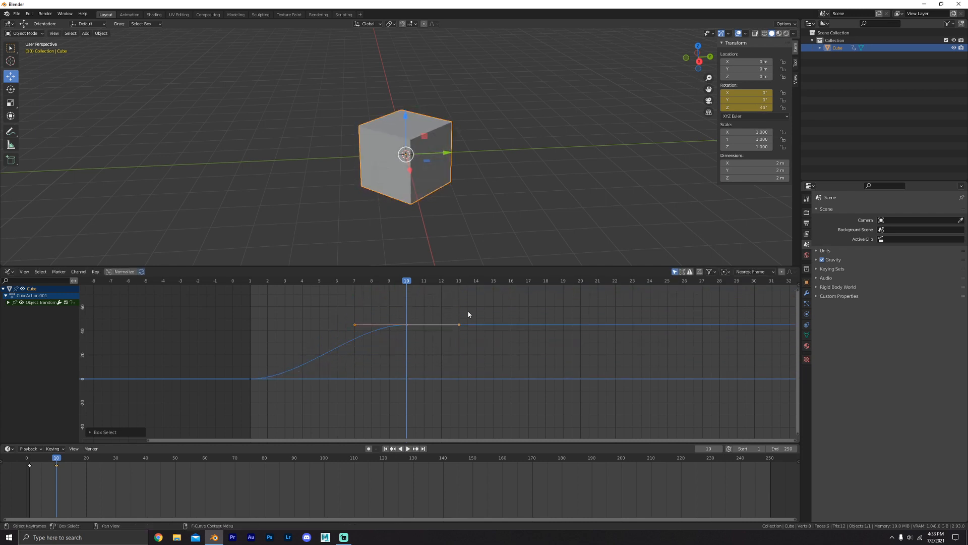
pyautogui.scroll(-1, 375, 346)
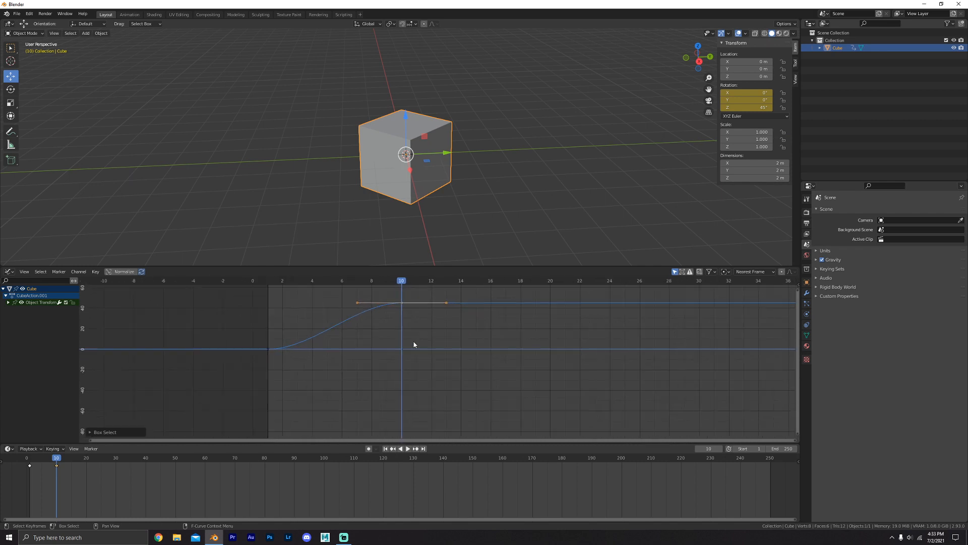
pyautogui.press('g')
pyautogui.press('y')
pyautogui.press('Escape')
# Lower the Z rotation keyframe at frame 10 vertically to about -46°.
pyautogui.moveTo(407, 283); pyautogui.dragTo(401, 302)
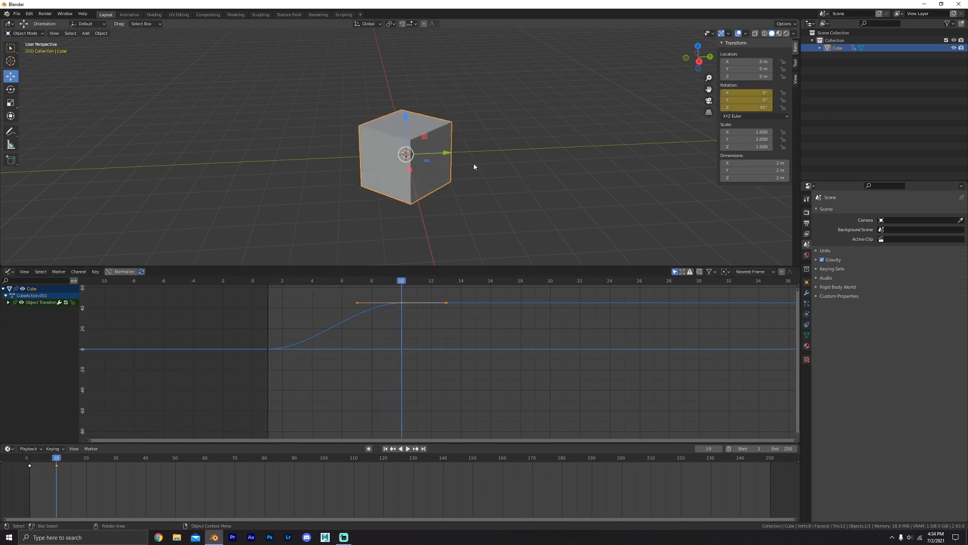
pyautogui.press('g')
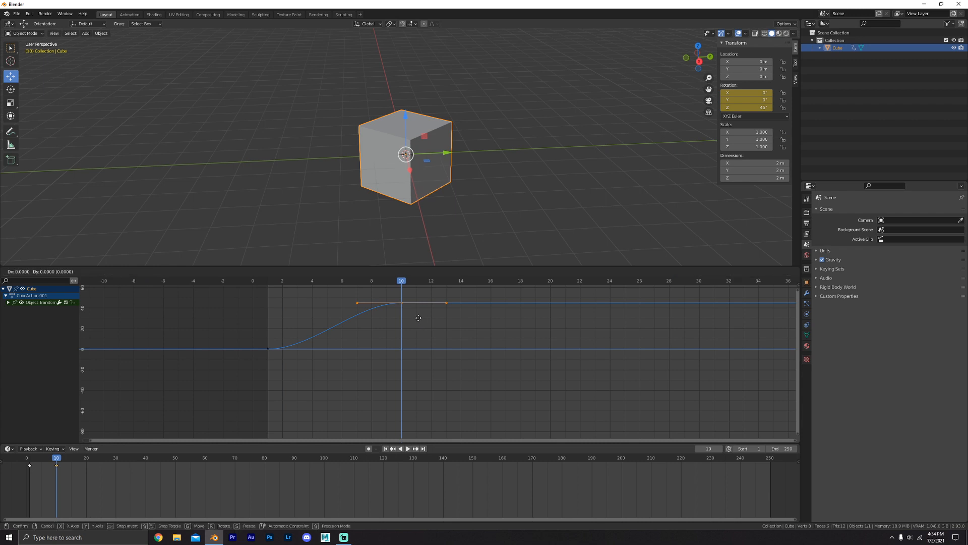
pyautogui.press('y')
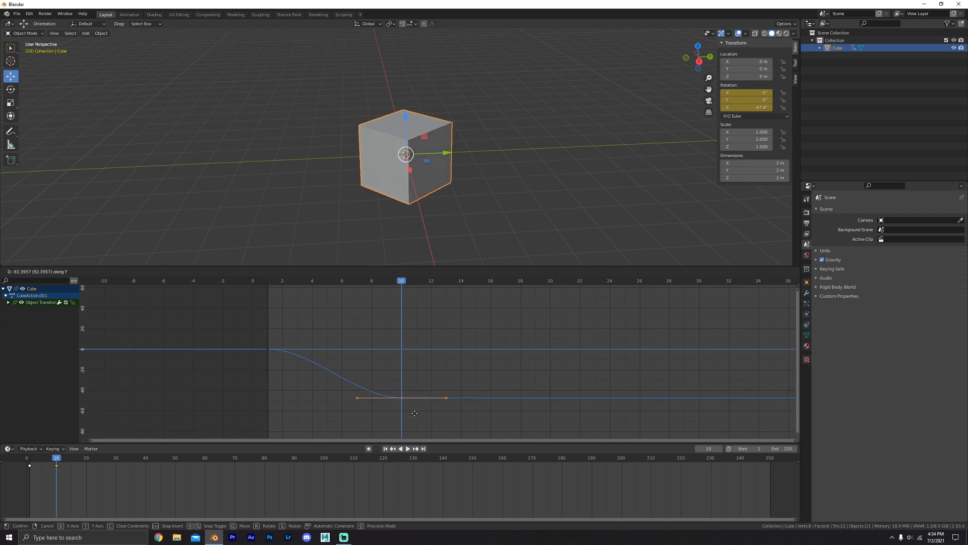
pyautogui.click(415, 411)
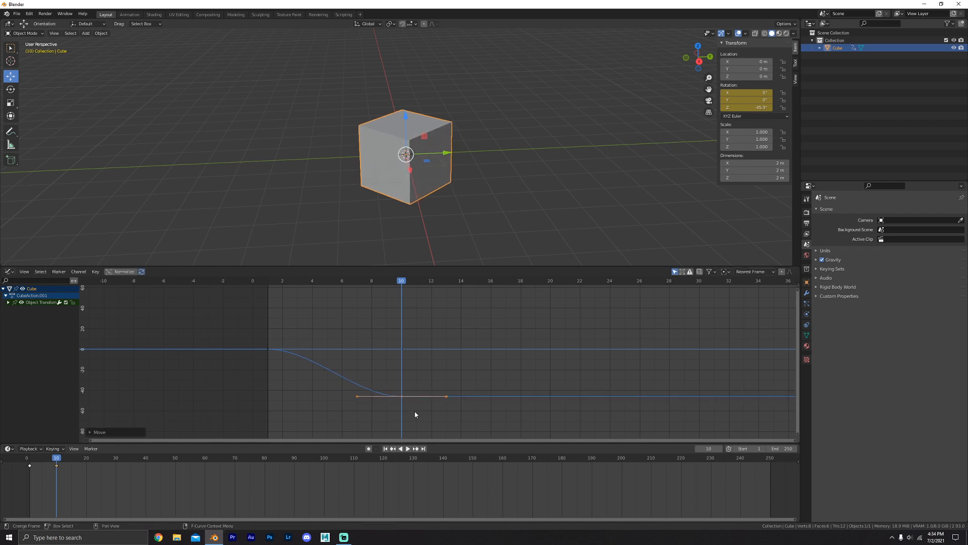
# Set the cube's Z rotation to -45° and play the animation from frame 1.
pyautogui.click(747, 107)
pyautogui.press('BackSpace')
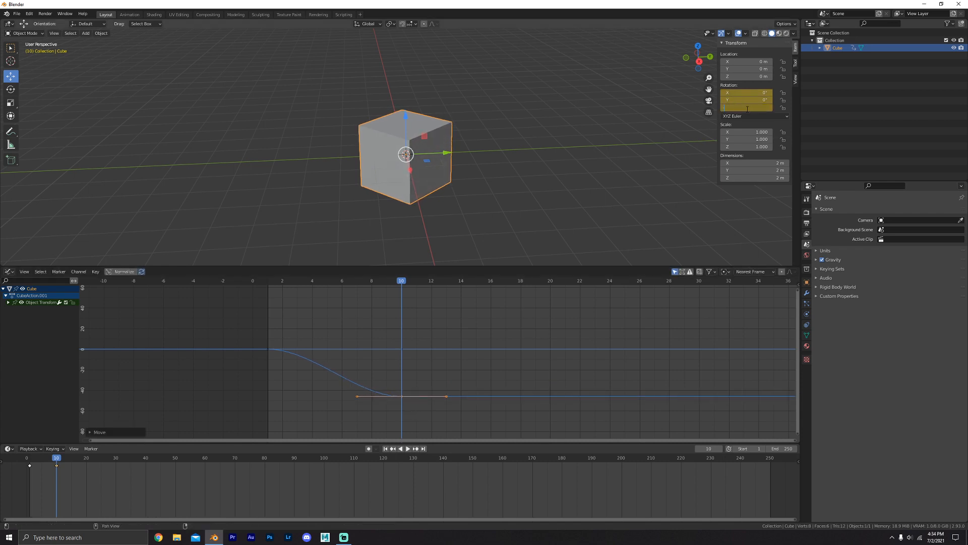
pyautogui.write('-45')
pyautogui.press('Return')
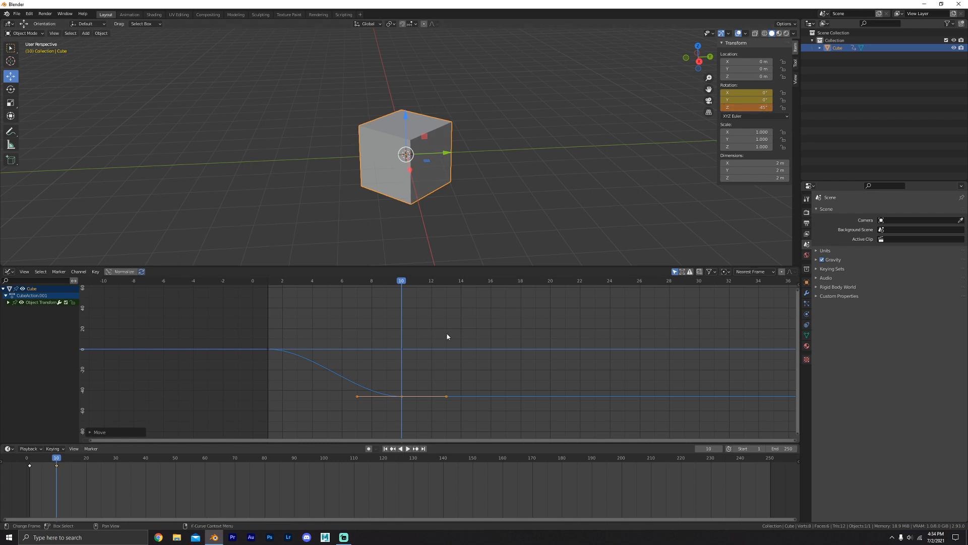
pyautogui.moveTo(411, 285); pyautogui.dragTo(274, 303)
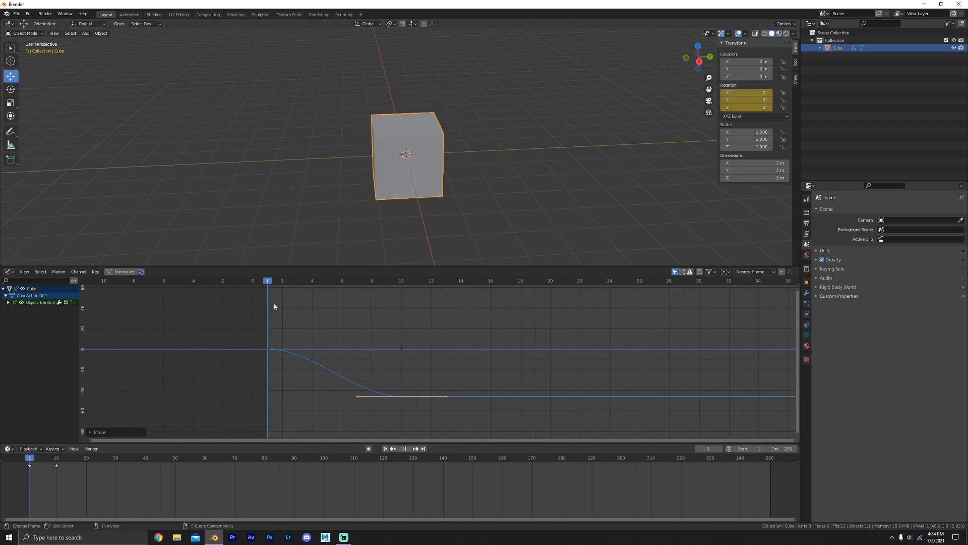
pyautogui.press('space')
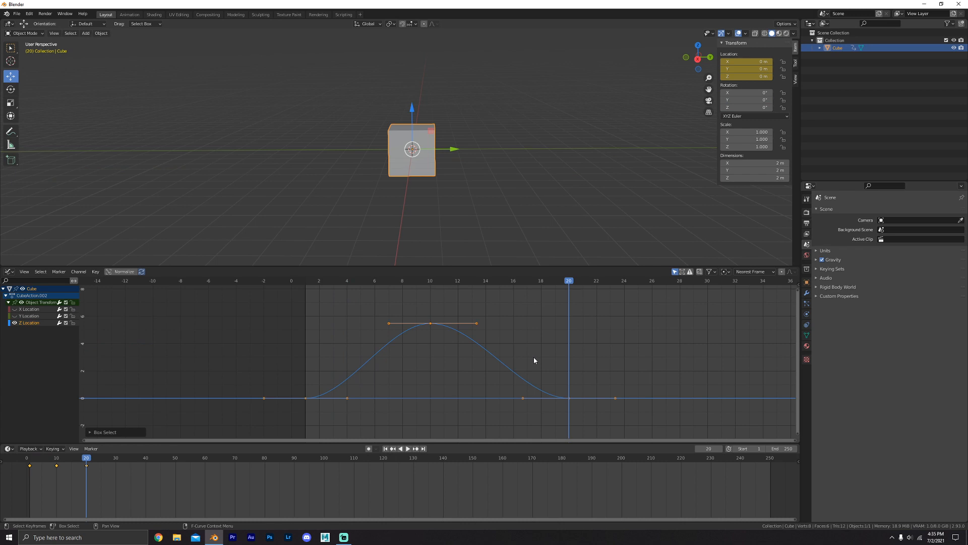
# Play the cube's Z Location animation from frame 1 to watch it rise and fall.
pyautogui.click(306, 283)
pyautogui.press('space')
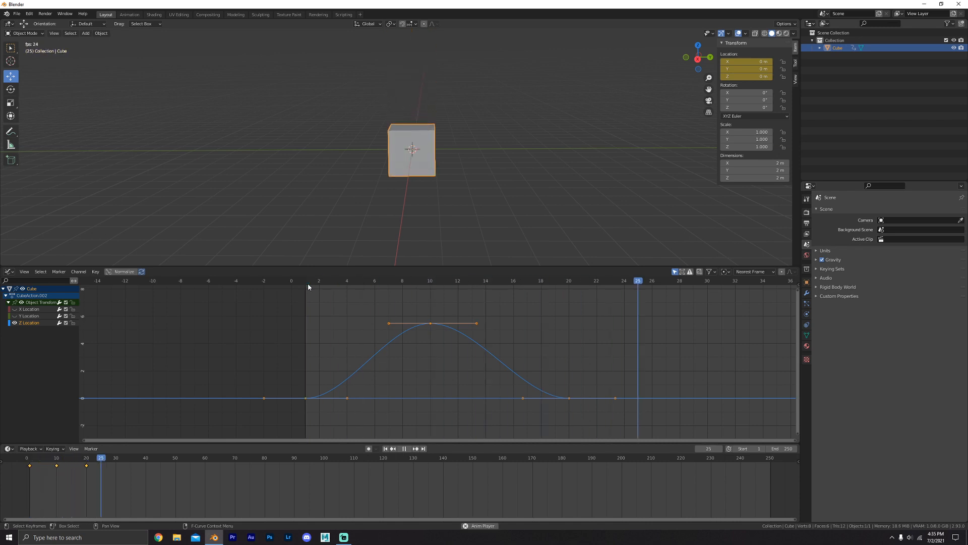
pyautogui.press('space')
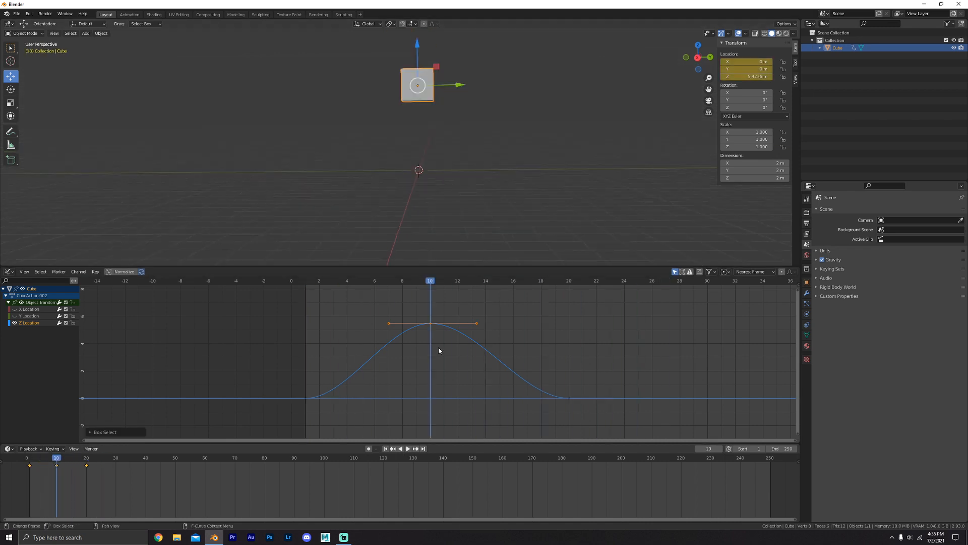
# Select the Z Location keyframe at frame 10 and try lowering its value vertically.
pyautogui.moveTo(402, 298); pyautogui.dragTo(458, 359)
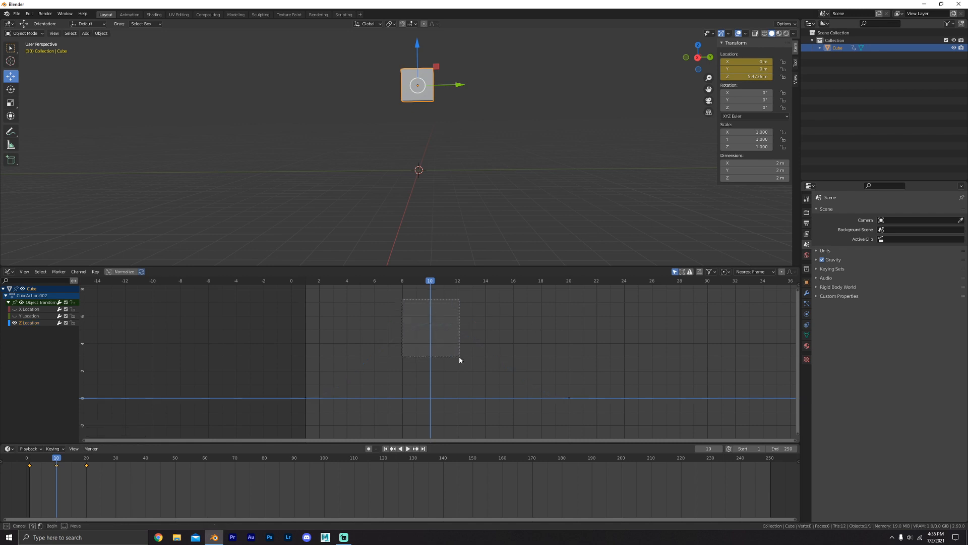
pyautogui.press('g')
pyautogui.press('y')
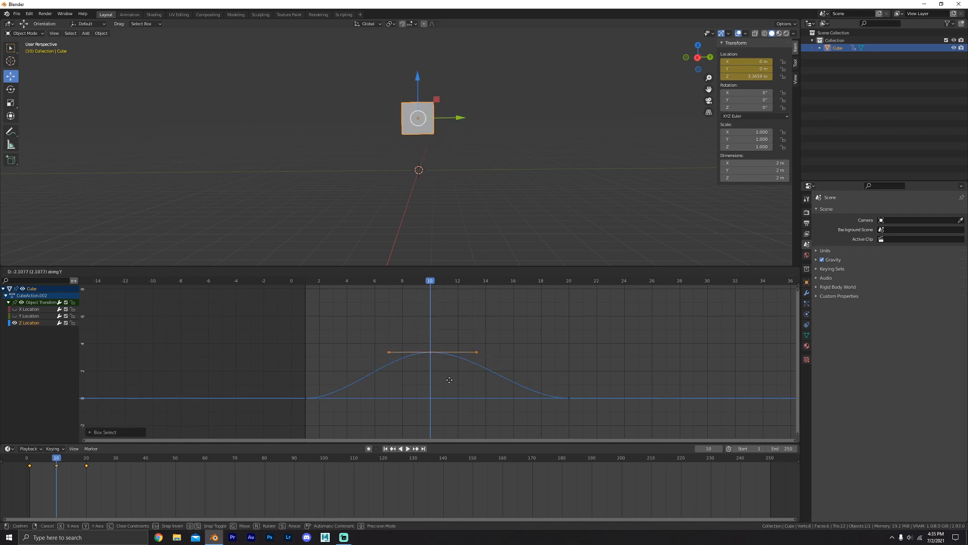
pyautogui.rightClick(441, 414)
# Switch the viewport to the front view and try moving the frame 10 Z Location keyframe vertically again.
pyautogui.moveTo(426, 101); pyautogui.dragTo(428, 102, button='middle')
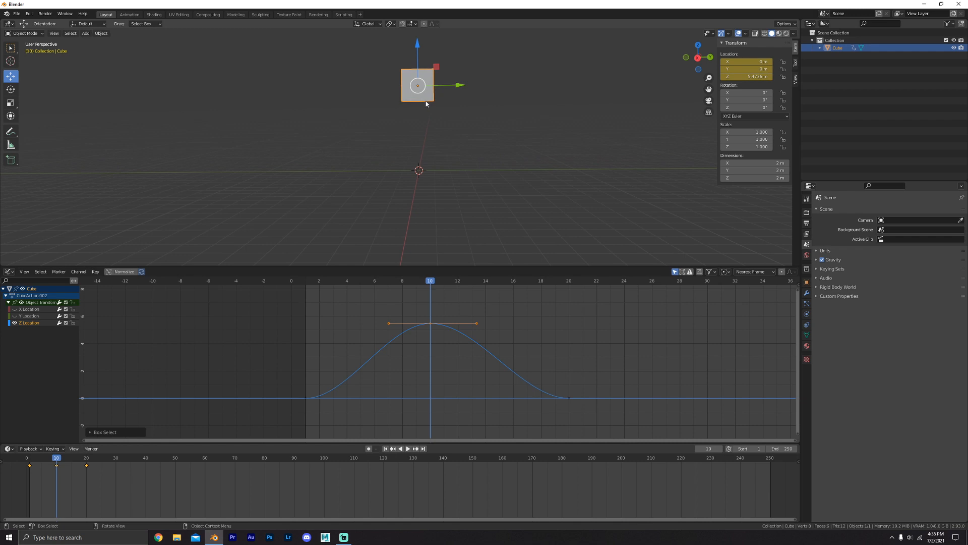
pyautogui.press('KP_1')
pyautogui.scroll(-1, 361, 370)
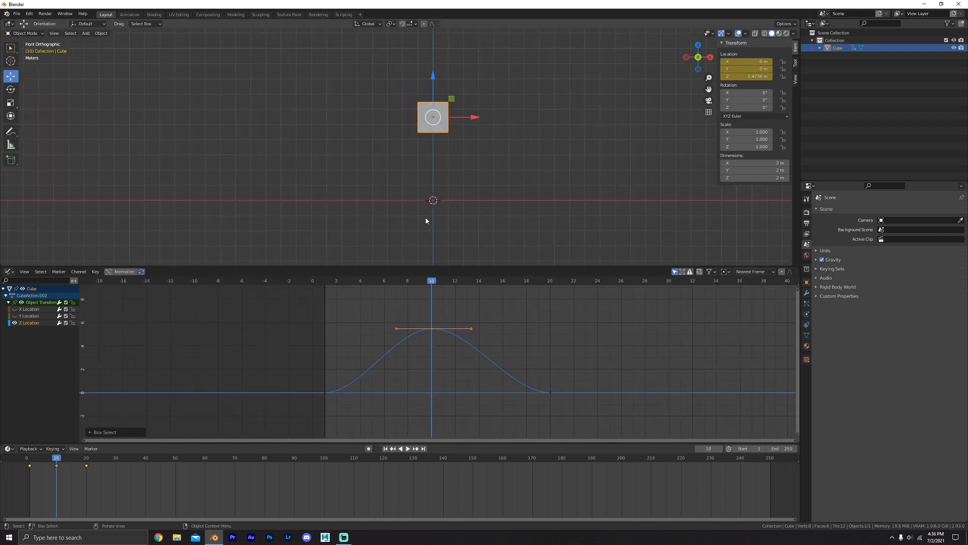
pyautogui.press('g')
pyautogui.press('y')
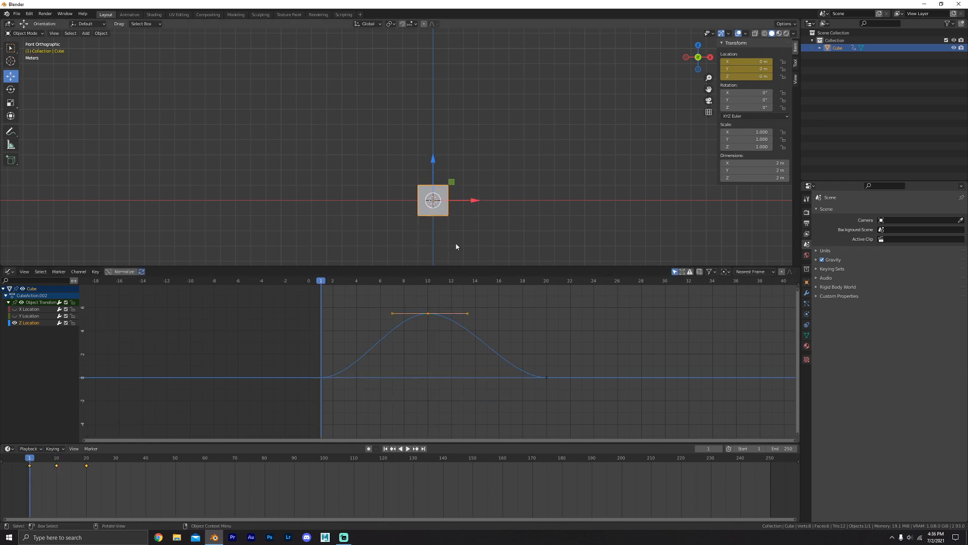
# Raise the cube to about 1.88 m on Z at frame 5 and insert Location keyframes at frames 5 and 15.
pyautogui.scroll(2, 449, 213)
pyautogui.keyDown('shift'); pyautogui.moveTo(461, 217); pyautogui.dragTo(438, 177, button='middle'); pyautogui.keyUp('shift')
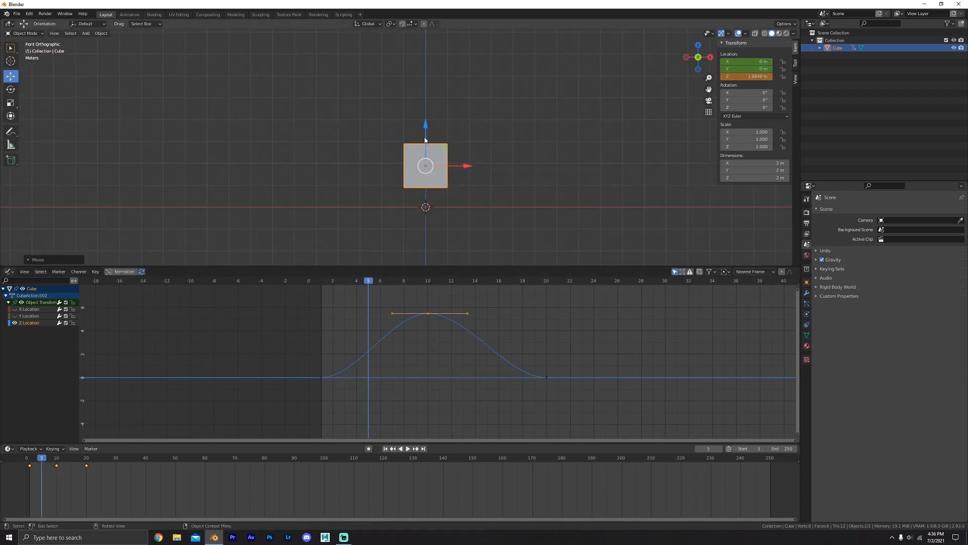
pyautogui.press('i')
pyautogui.press('Escape')
pyautogui.press('i')
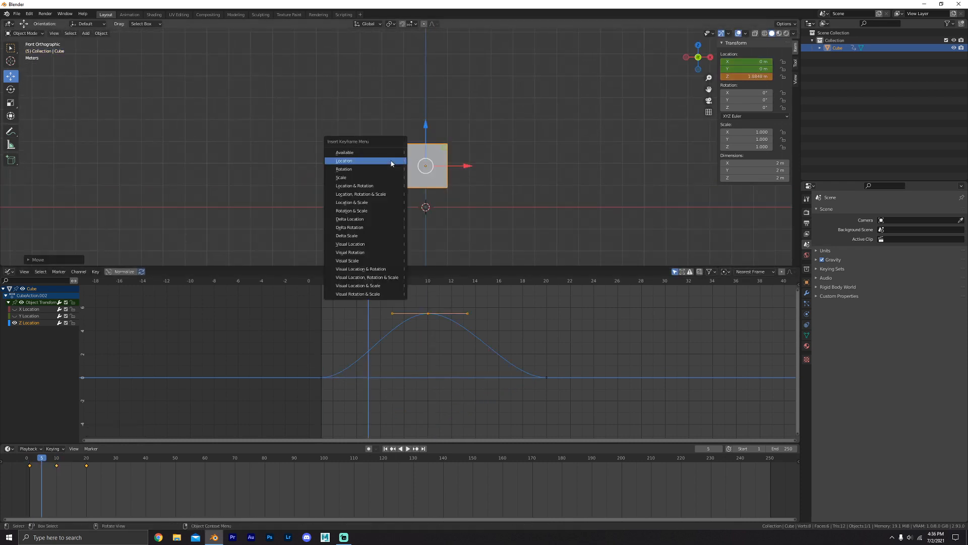
pyautogui.click(381, 162)
pyautogui.moveTo(443, 283); pyautogui.dragTo(490, 290)
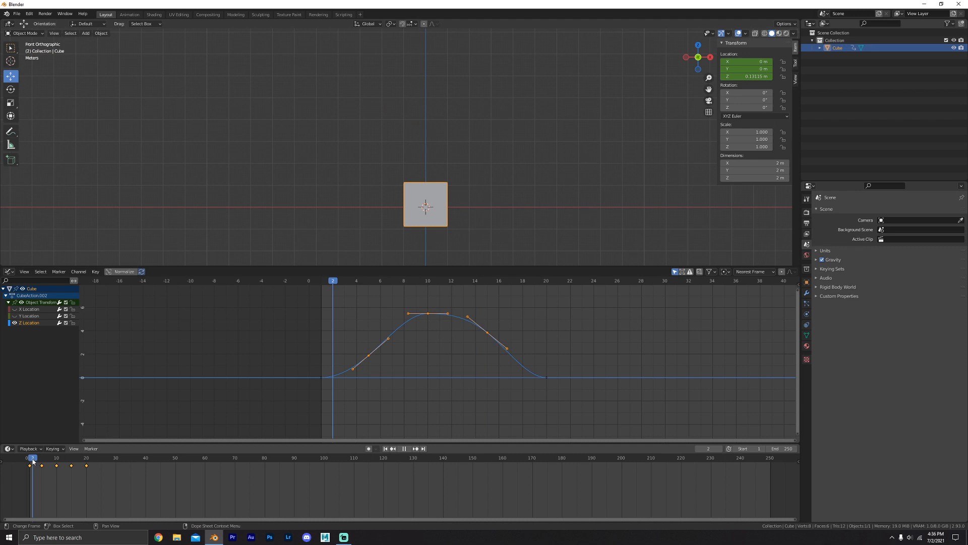
# Play the animation from frame 1 with the added Location keyframes.
pyautogui.moveTo(33, 461); pyautogui.dragTo(30, 461)
pyautogui.press('space')
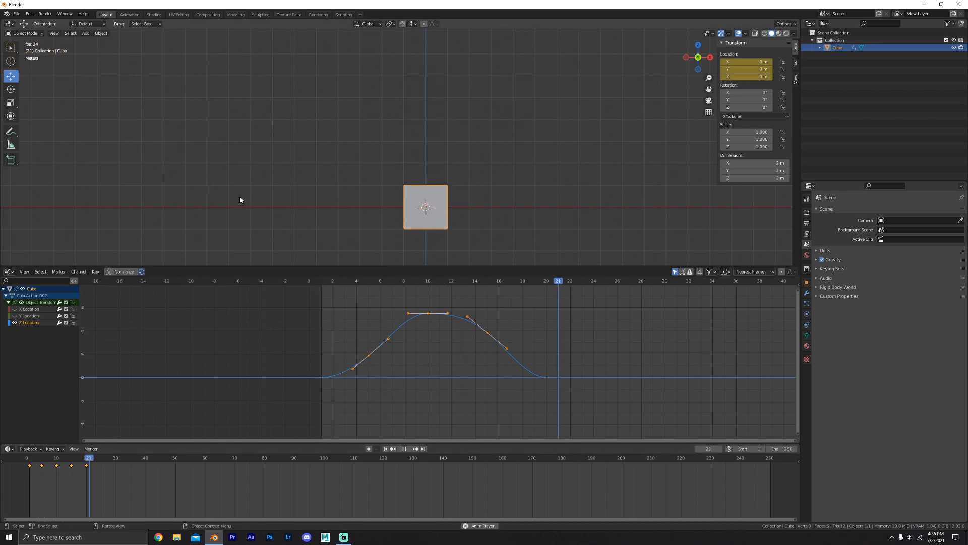
pyautogui.press('space')
# Lower the Z Location keyframe at frame 5 to about -2 m and raise the one at frame 15 to about 6.4 m.
pyautogui.moveTo(359, 347); pyautogui.dragTo(381, 365)
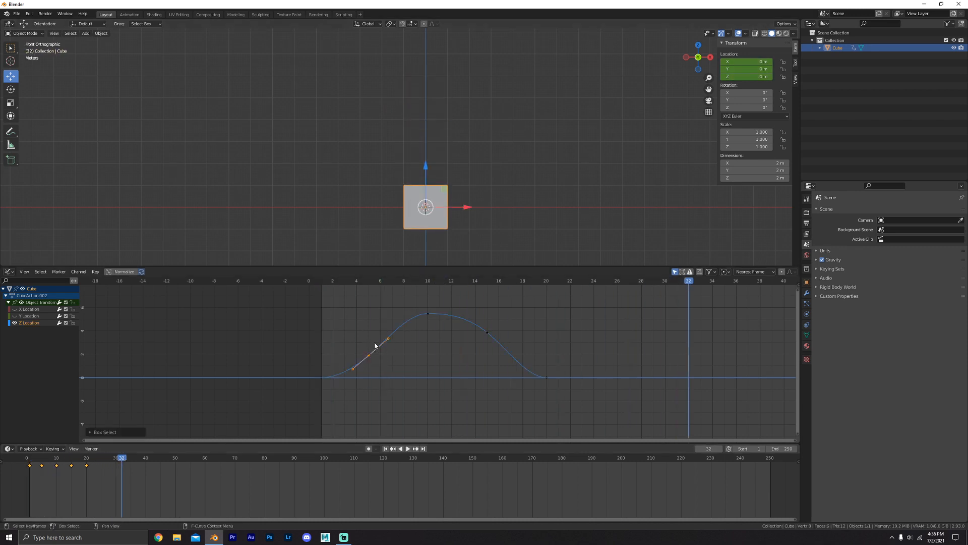
pyautogui.press('g')
pyautogui.click(375, 394)
pyautogui.moveTo(494, 309); pyautogui.dragTo(483, 349)
pyautogui.press('g')
pyautogui.click(466, 315)
# Play the reshaped Z Location animation twice from frame 1 to check the cube's motion.
pyautogui.click(325, 283)
pyautogui.press('space')
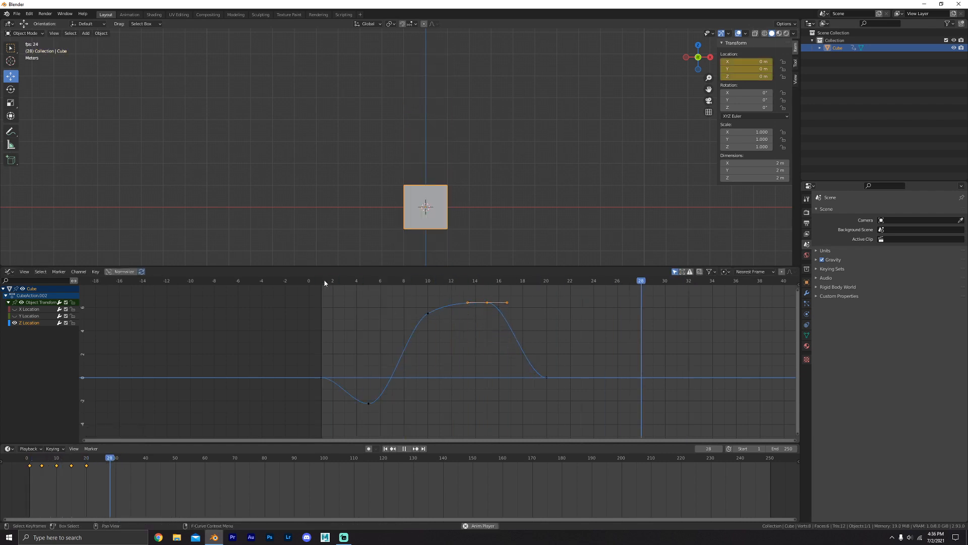
pyautogui.click(325, 281)
pyautogui.press('space')
pyautogui.press('space')
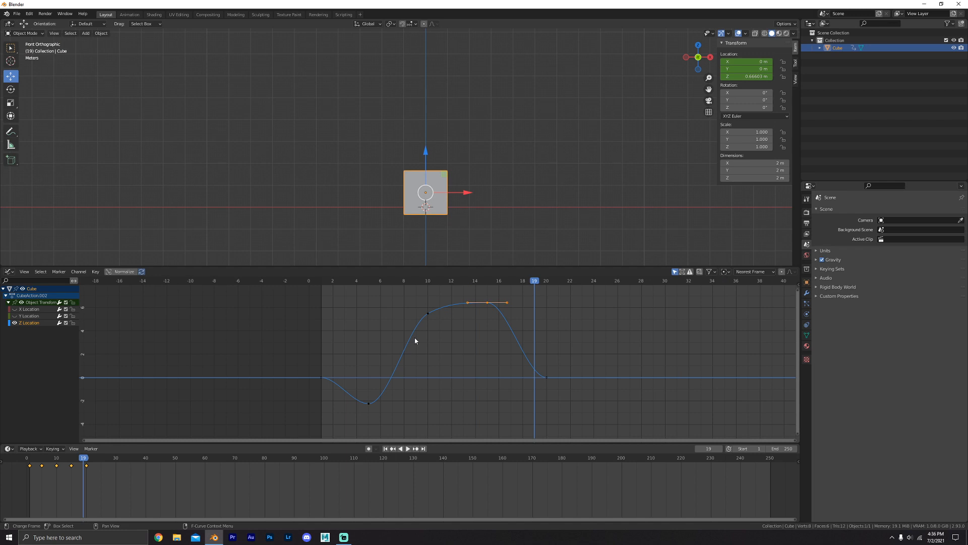
# Raise the Z Location keyframe at frame 5 to about 3.6 m and lower the one at frame 15 to about 4.2 m.
pyautogui.moveTo(369, 403); pyautogui.dragTo(368, 333)
pyautogui.moveTo(472, 295); pyautogui.dragTo(514, 333)
pyautogui.press('g')
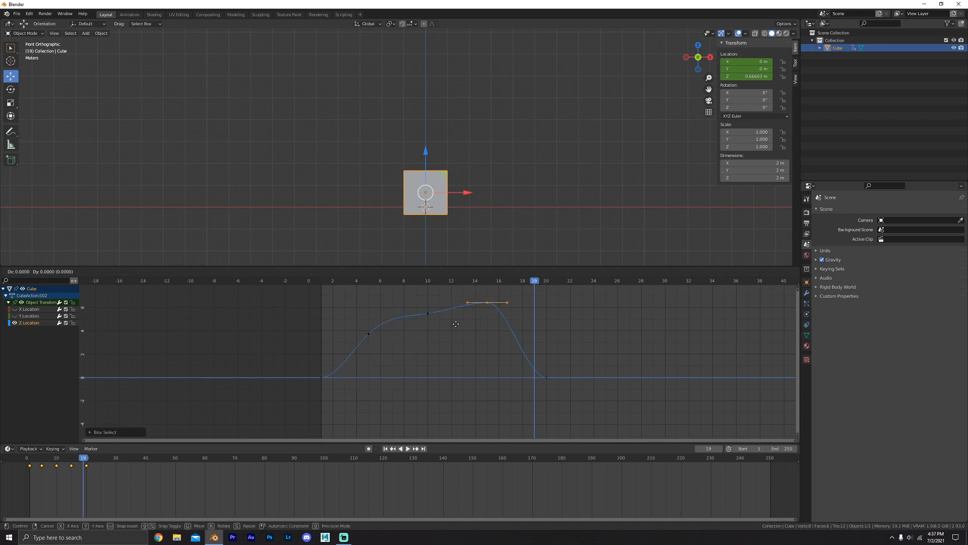
pyautogui.press('y')
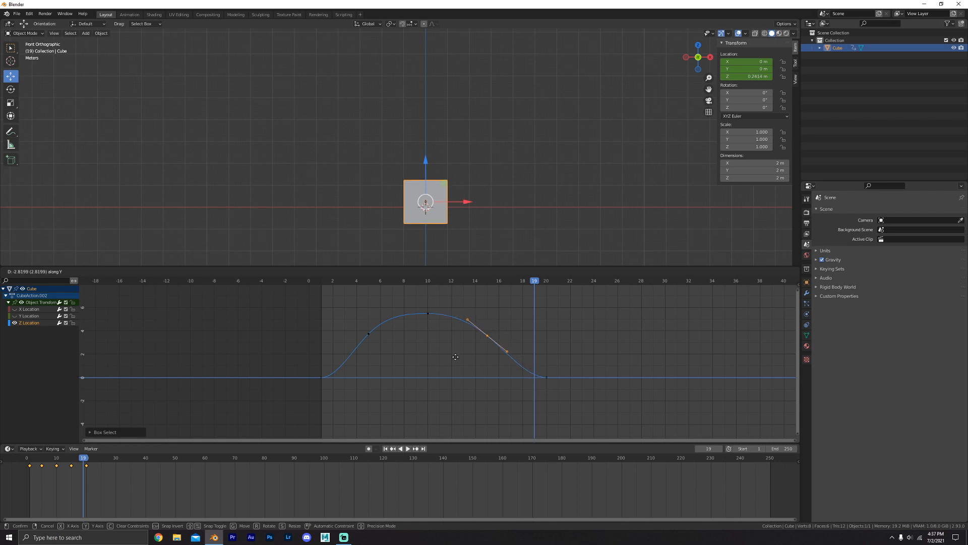
pyautogui.click(455, 351)
pyautogui.moveTo(353, 322); pyautogui.dragTo(383, 355)
pyautogui.press('g')
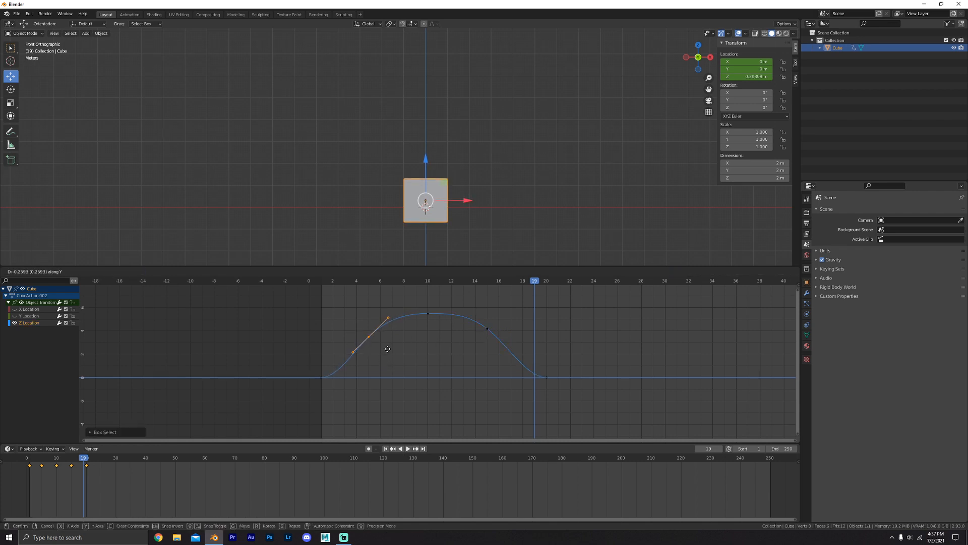
pyautogui.click(383, 355)
# Set the handle type of the Z Location keyframes at frames 1 and 20 to Free.
pyautogui.click(419, 320)
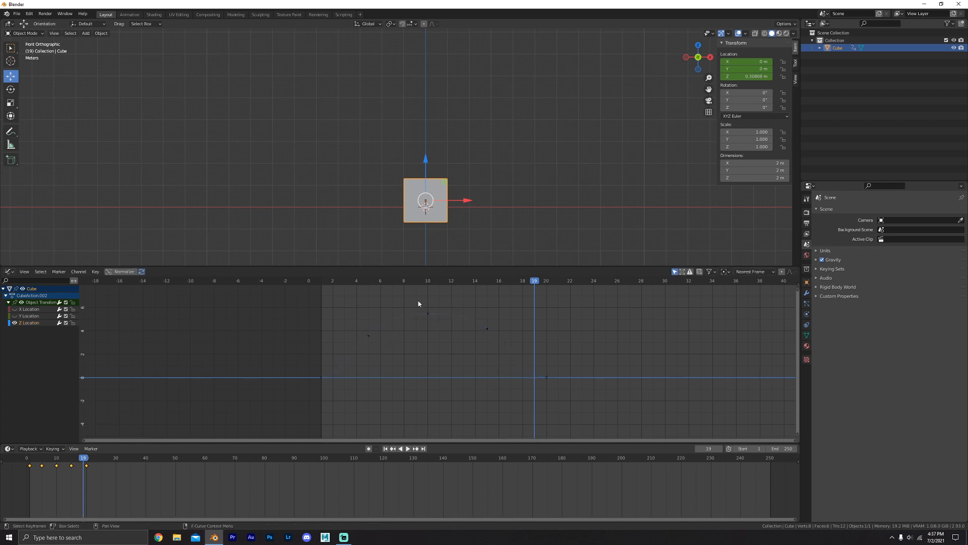
pyautogui.moveTo(418, 304); pyautogui.dragTo(445, 330)
pyautogui.moveTo(314, 371); pyautogui.dragTo(344, 395)
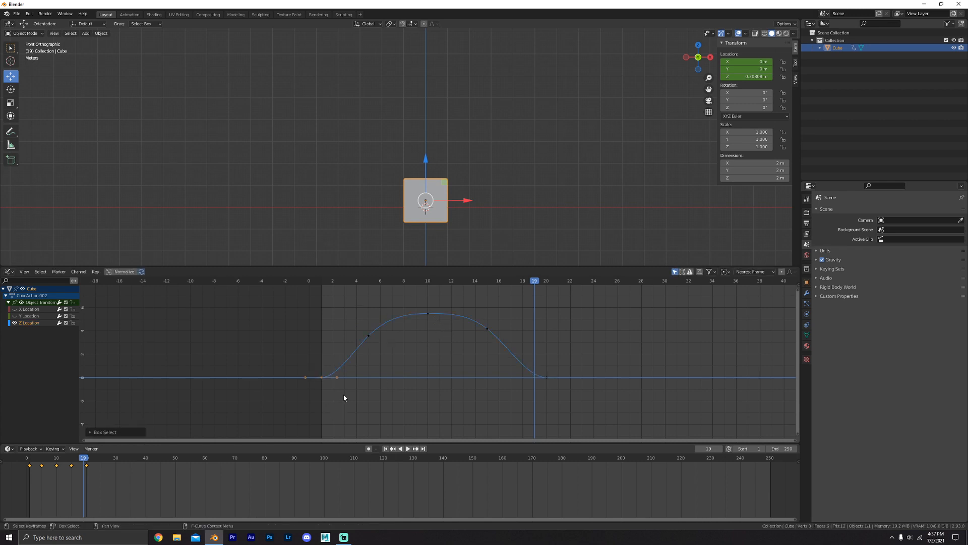
pyautogui.scroll(2, 337, 389)
pyautogui.moveTo(335, 385); pyautogui.dragTo(348, 377, button='middle')
pyautogui.keyDown('shift'); pyautogui.moveTo(494, 349); pyautogui.dragTo(592, 401); pyautogui.keyUp('shift')
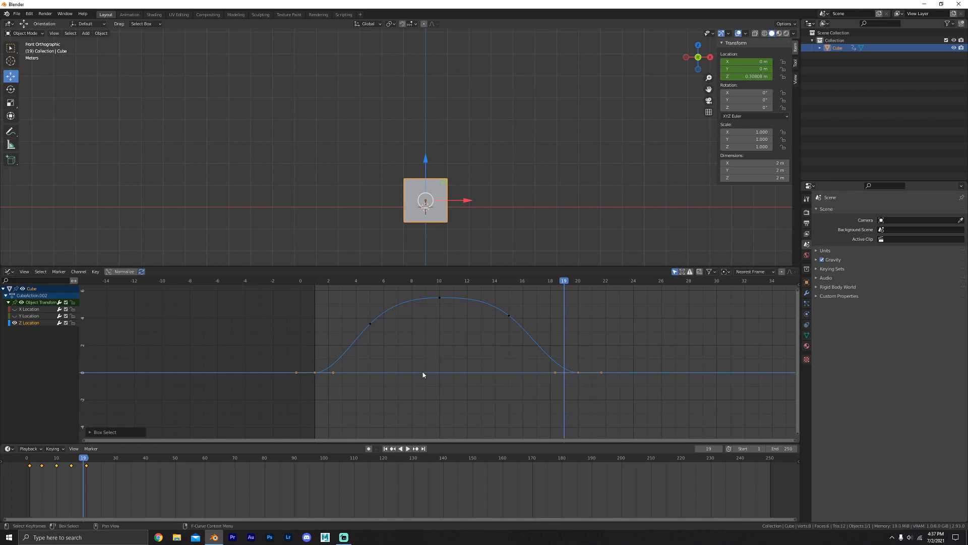
pyautogui.press('x')
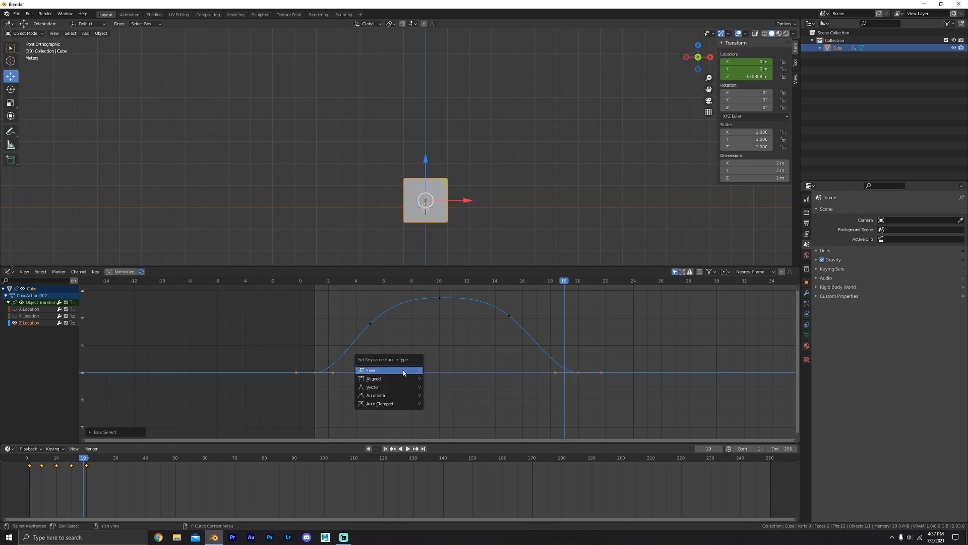
pyautogui.click(403, 373)
# Try moving the two handles of the Z Location keyframe at frame 1 independently of each other, cancelling each move.
pyautogui.moveTo(364, 364); pyautogui.dragTo(328, 399)
pyautogui.click(332, 374)
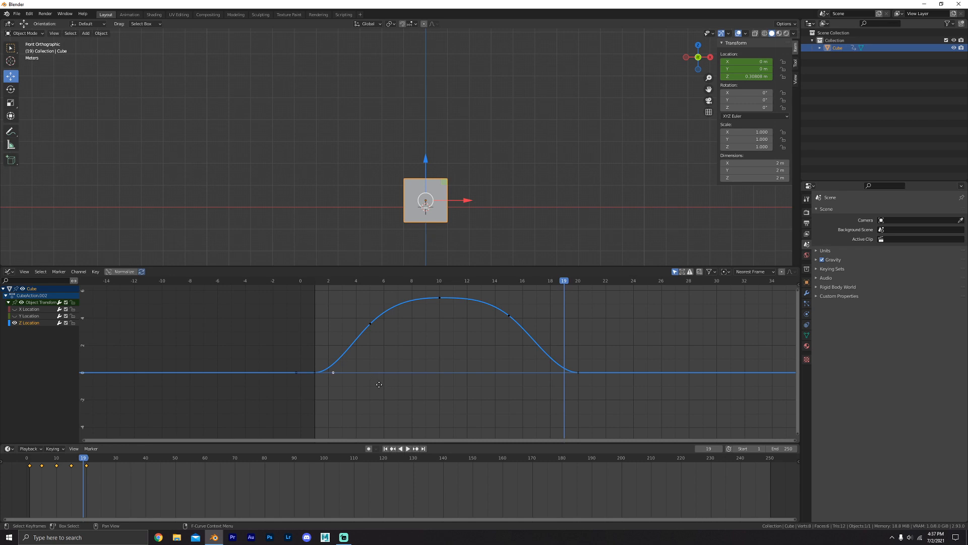
pyautogui.press('g')
pyautogui.rightClick(391, 373)
pyautogui.click(372, 325)
pyautogui.click(316, 373)
pyautogui.scroll(2, 329, 401)
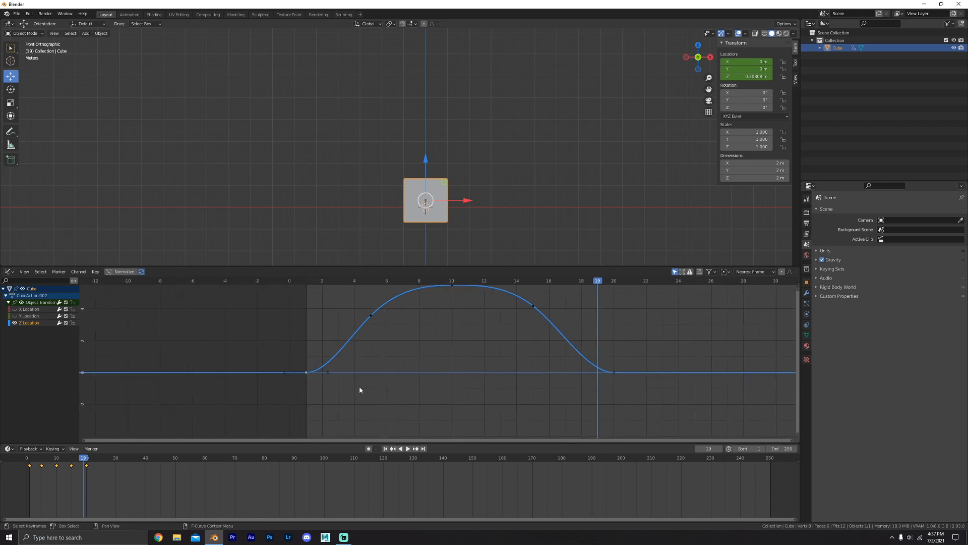
pyautogui.press('v')
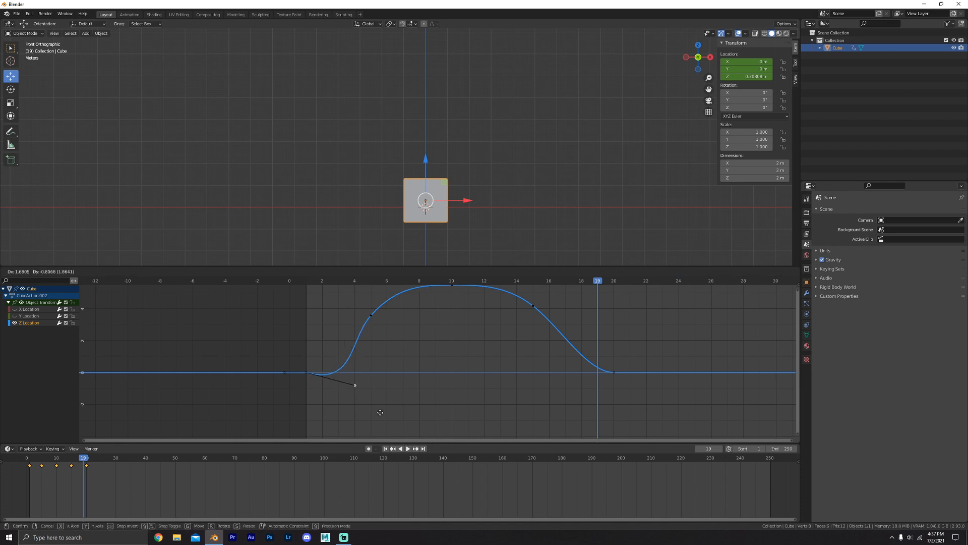
pyautogui.press('g')
pyautogui.rightClick(279, 379)
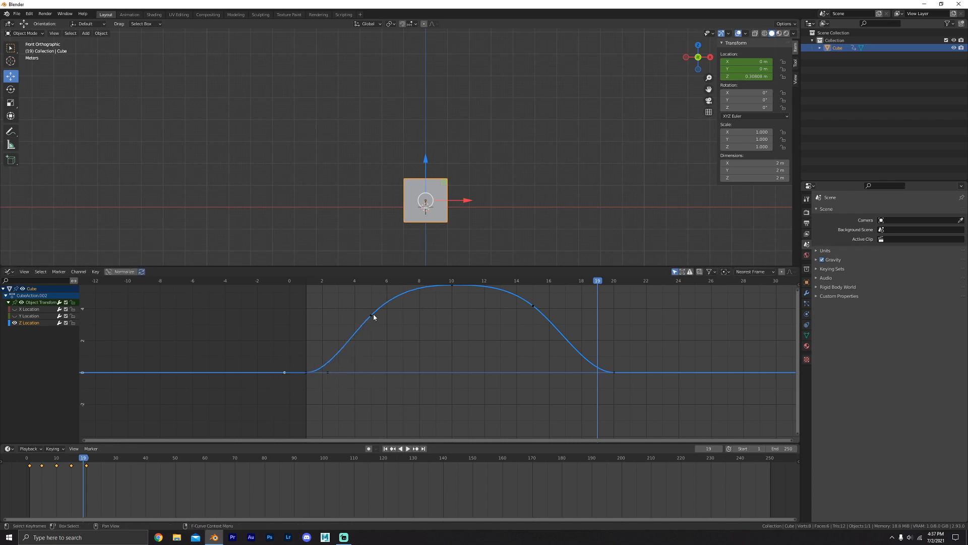
# Set the frame 5 keyframe's handle type to Auto Clamped and try moving its upper handle, cancelling the move.
pyautogui.click(372, 315)
pyautogui.moveTo(379, 333); pyautogui.dragTo(368, 363, button='middle')
pyautogui.press('v')
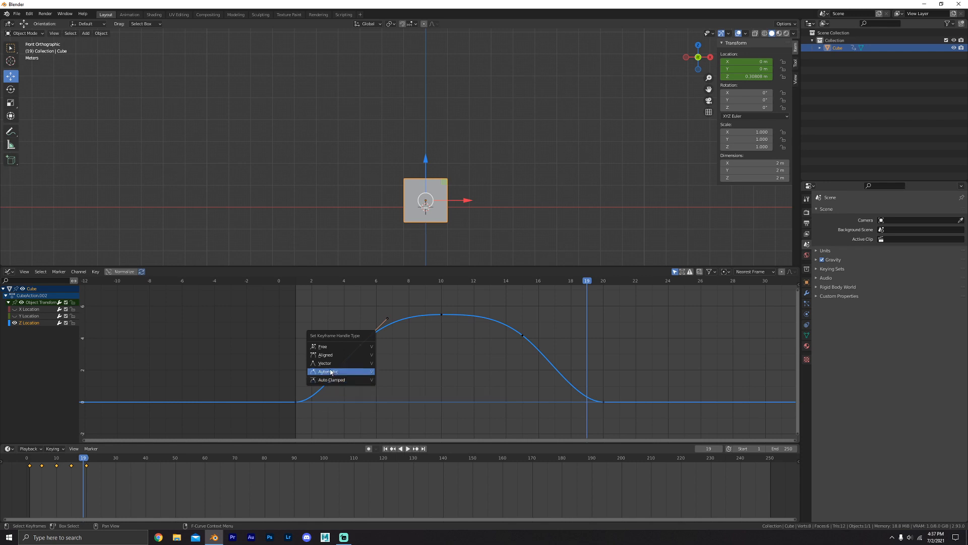
pyautogui.click(320, 381)
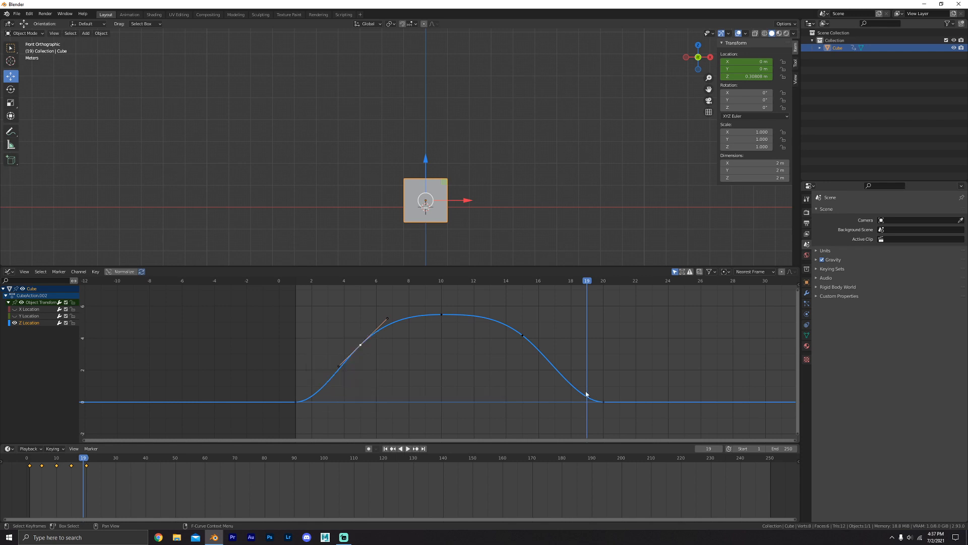
pyautogui.click(390, 325)
pyautogui.press('g')
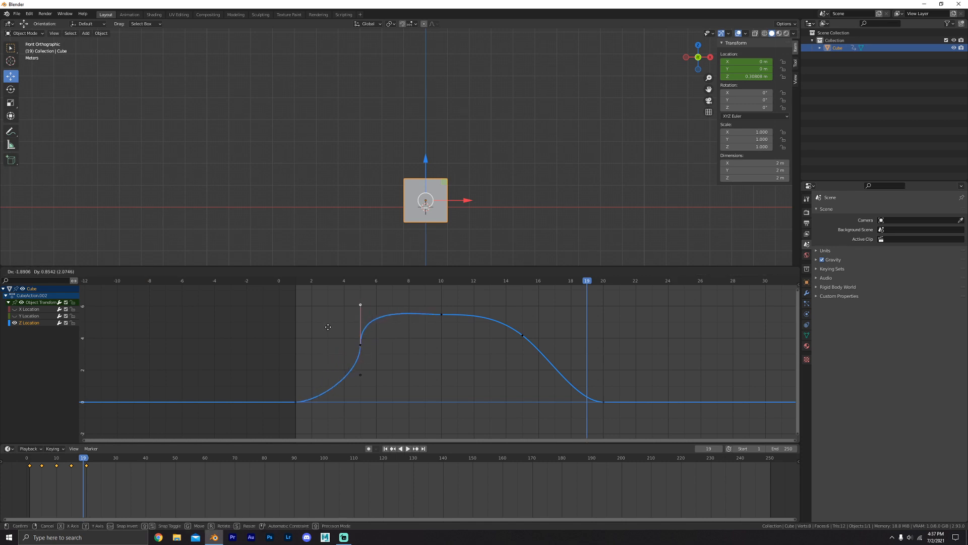
pyautogui.press('Escape')
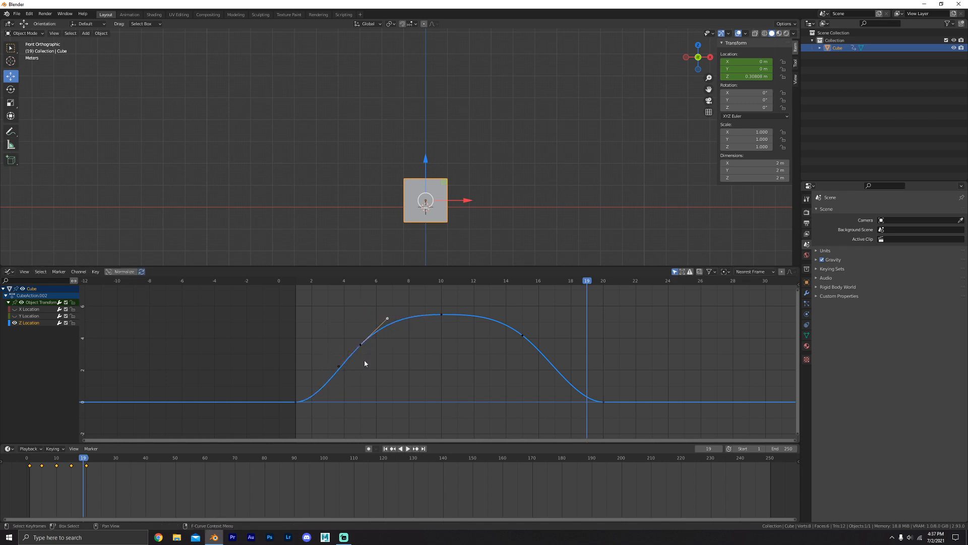
# Try raising the inner handle of the frame 1 keyframe along Y, cancelling the move.
pyautogui.moveTo(312, 407); pyautogui.dragTo(314, 400, button='middle')
pyautogui.moveTo(314, 400); pyautogui.dragTo(320, 387)
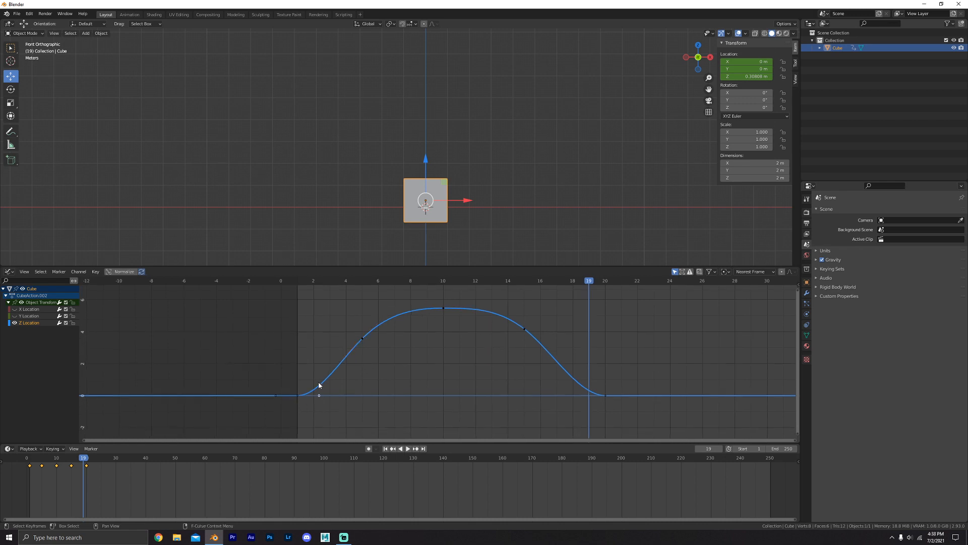
pyautogui.press('g')
pyautogui.press('y')
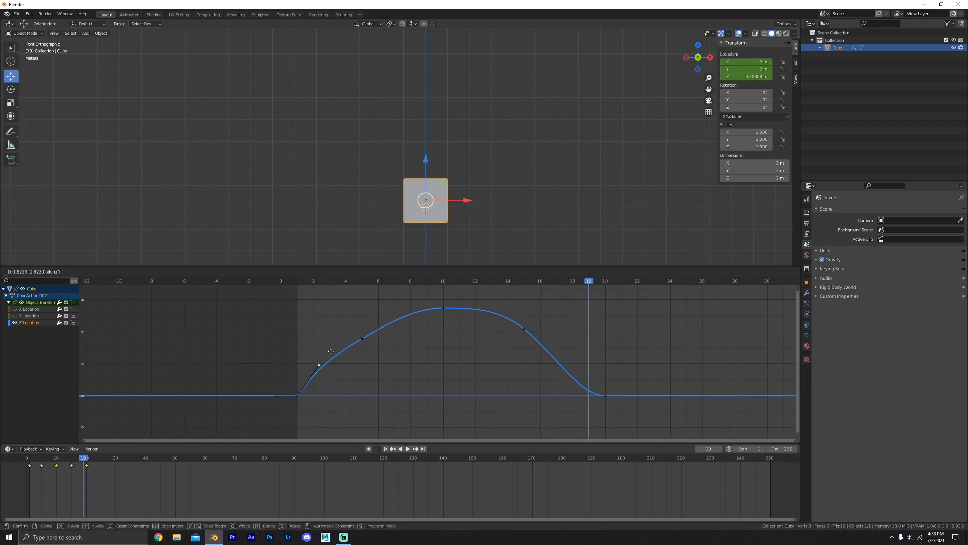
pyautogui.press('Escape')
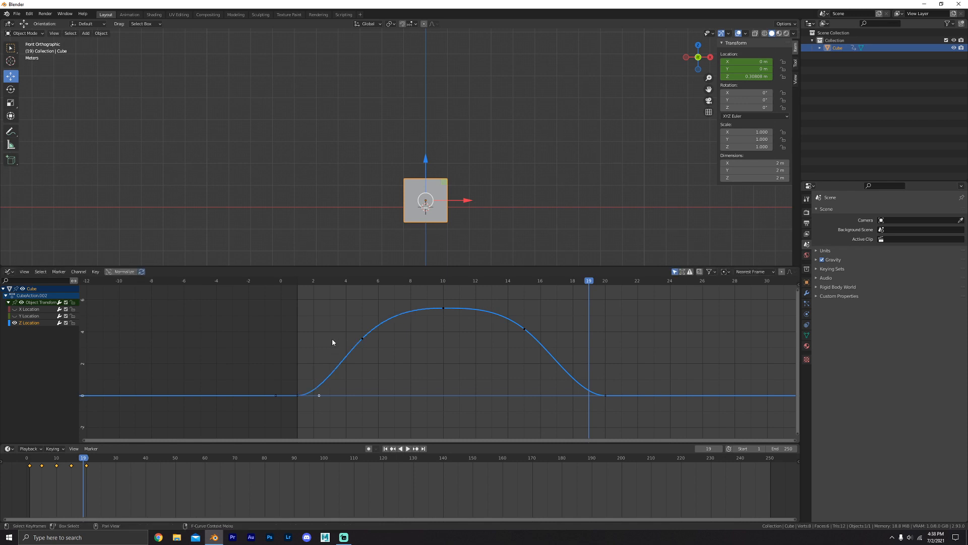
# Raise the inner handles of the Z Location keyframes at frames 1 and 20 together by about 3.7 along Y.
pyautogui.click(606, 396)
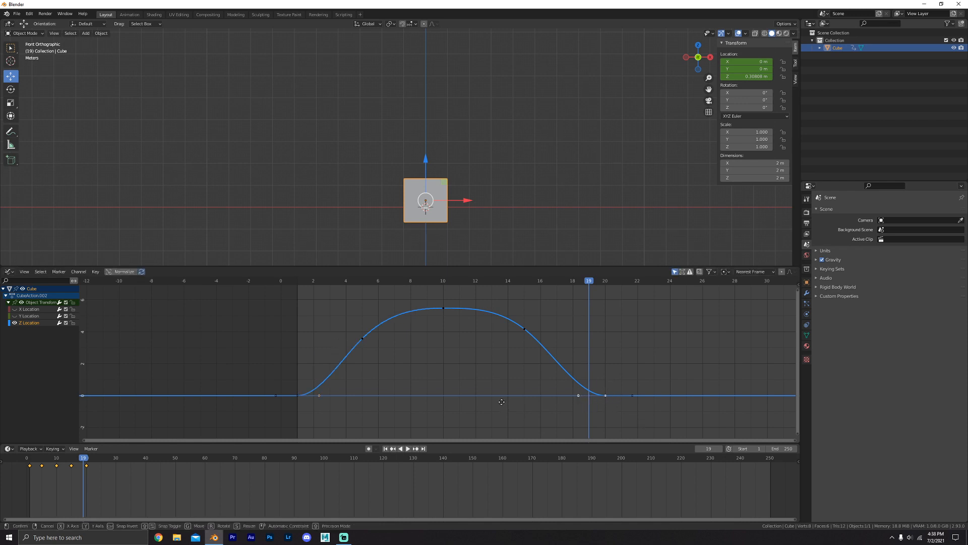
pyautogui.press('g')
pyautogui.press('y')
pyautogui.press('Escape')
pyautogui.moveTo(617, 381); pyautogui.dragTo(597, 406)
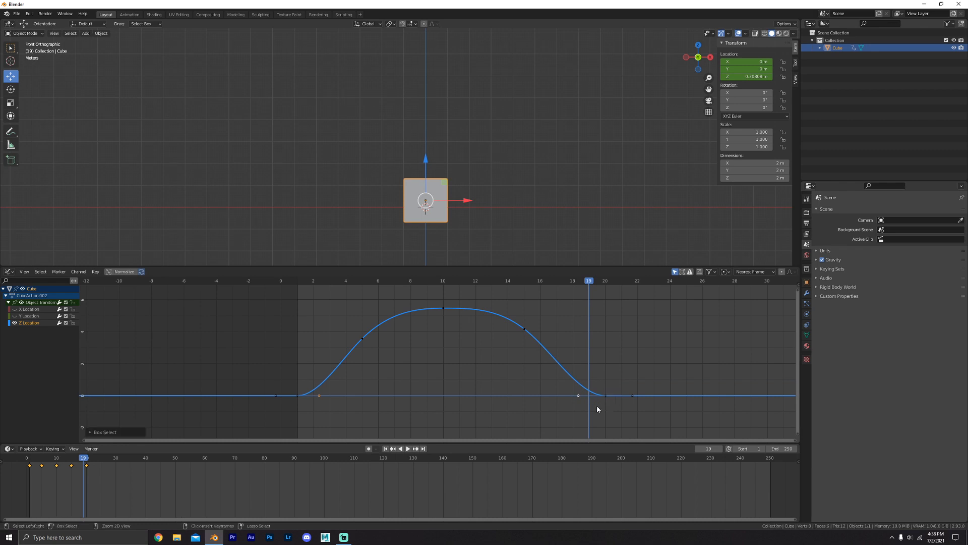
pyautogui.press('g')
pyautogui.press('y')
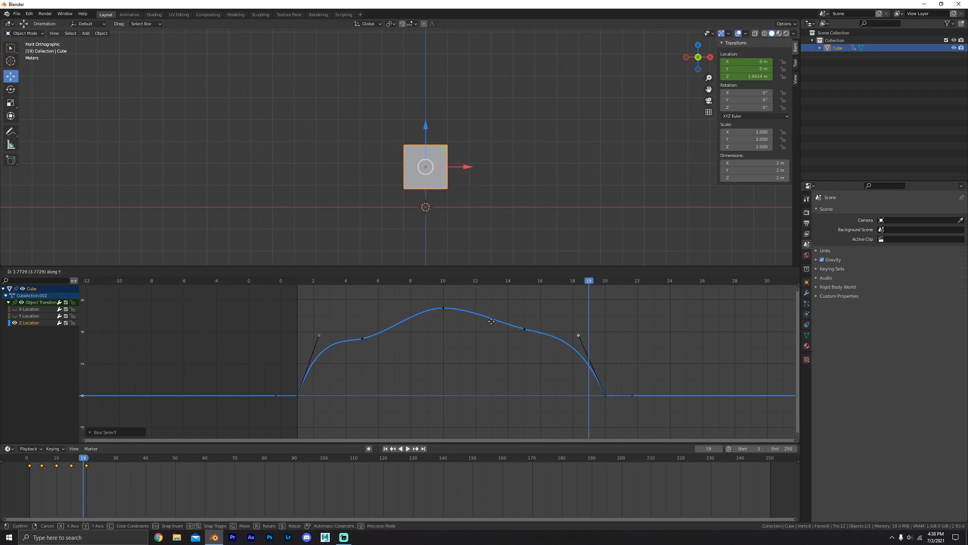
pyautogui.click(534, 315)
# Delete the Z Location keyframes at frames 5 and 15.
pyautogui.moveTo(538, 314); pyautogui.dragTo(503, 365)
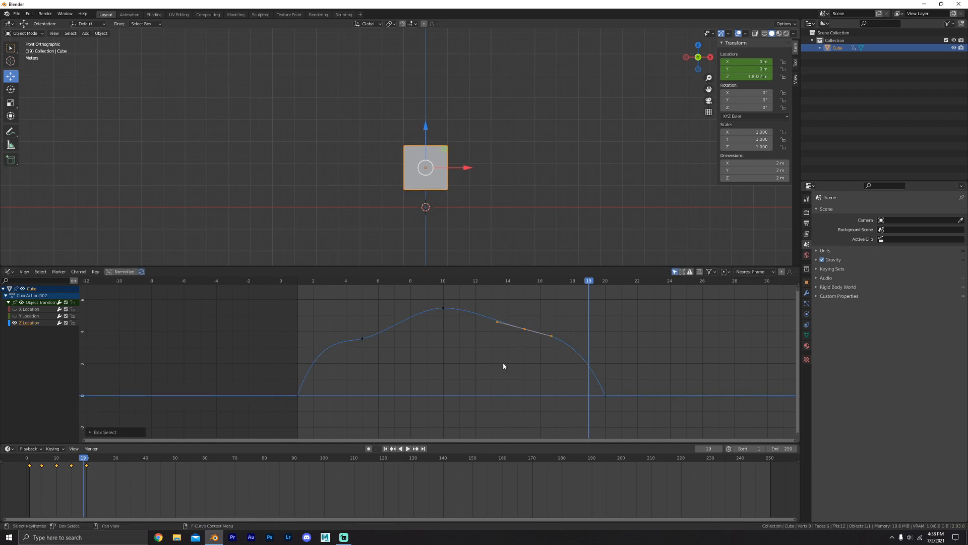
pyautogui.keyDown('shift'); pyautogui.moveTo(352, 329); pyautogui.dragTo(378, 361); pyautogui.keyUp('shift')
pyautogui.press('x')
pyautogui.click(366, 346)
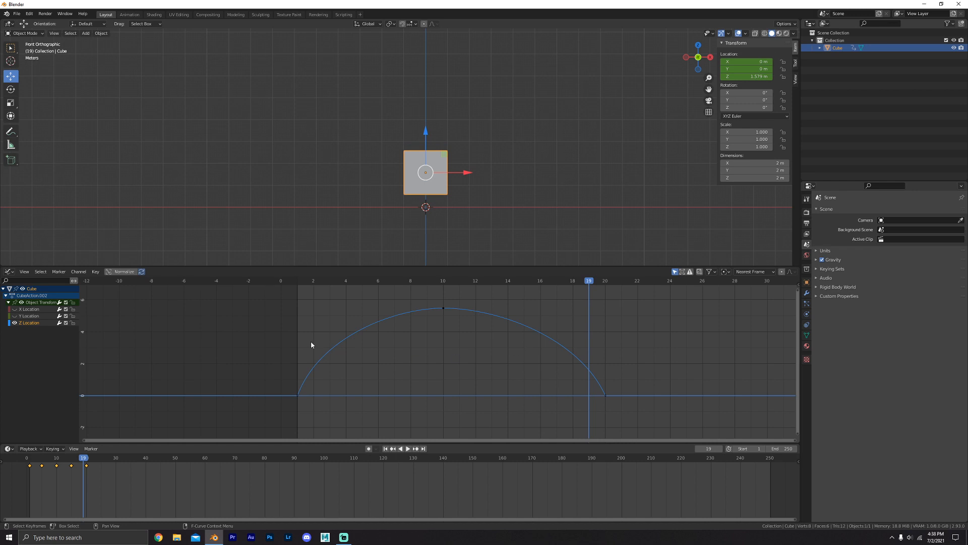
# Play the bouncing Z Location animation from frame 1 and stop at frame 20 to examine the sharp contact point.
pyautogui.click(298, 282)
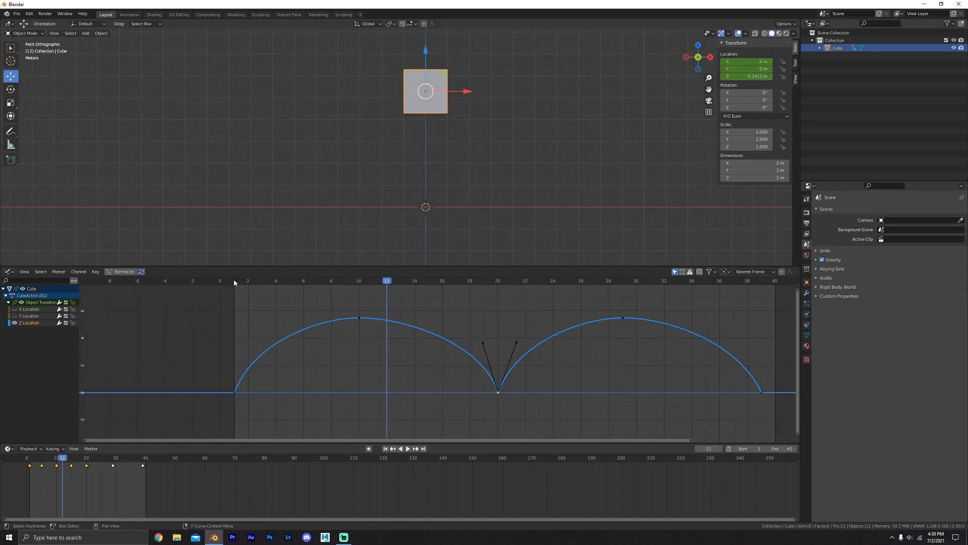
pyautogui.click(234, 281)
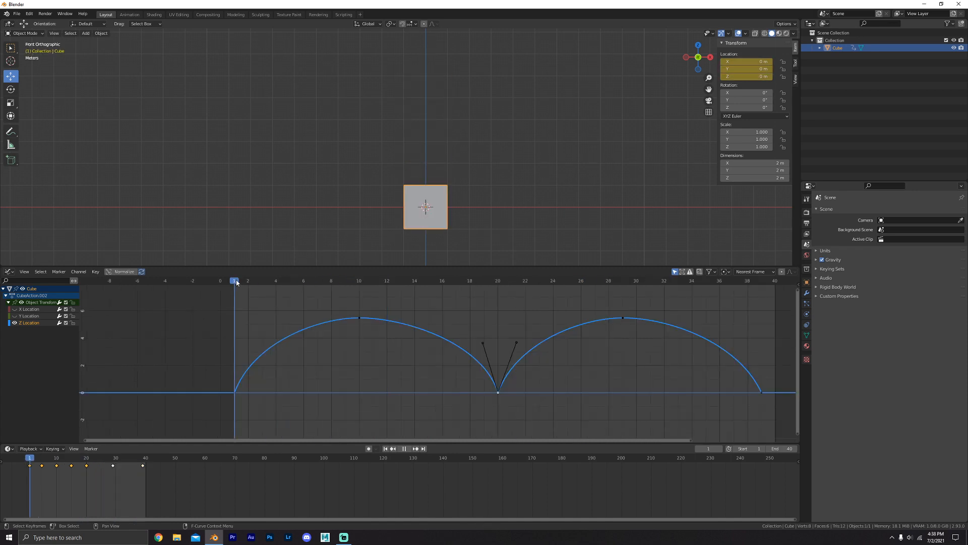
pyautogui.press('space')
pyautogui.press('space')
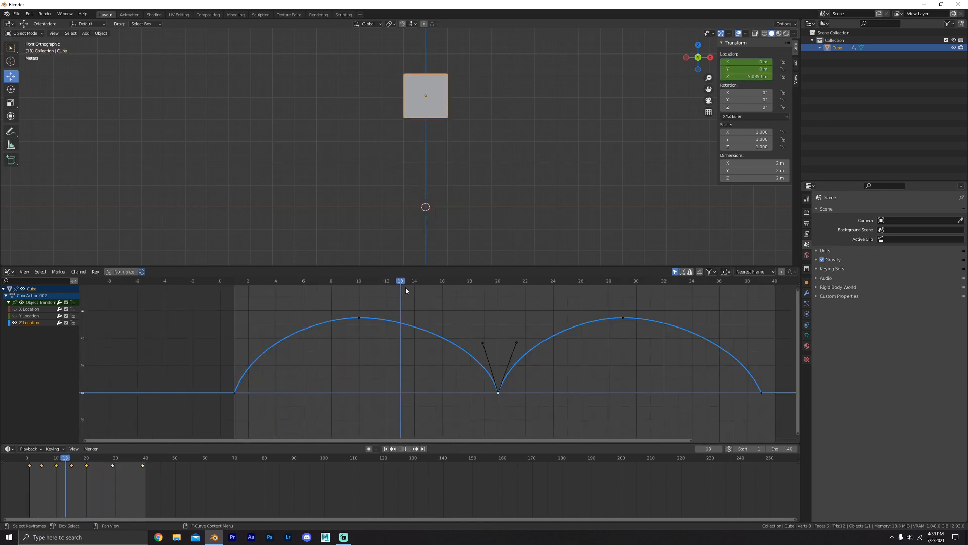
pyautogui.press('space')
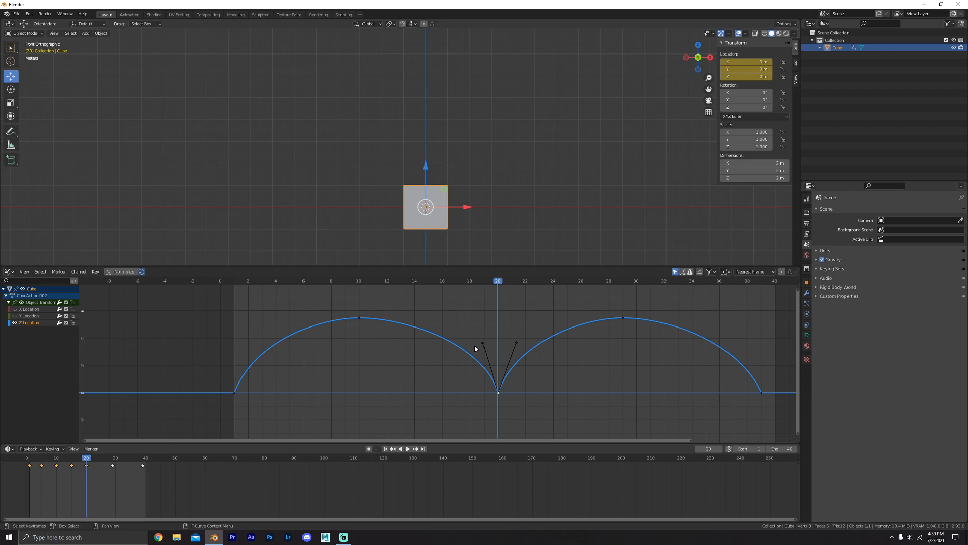
pyautogui.moveTo(499, 284)
pyautogui.mouseDown()
pyautogui.moveTo(485, 282)
pyautogui.moveTo(499, 283)
pyautogui.mouseUp()
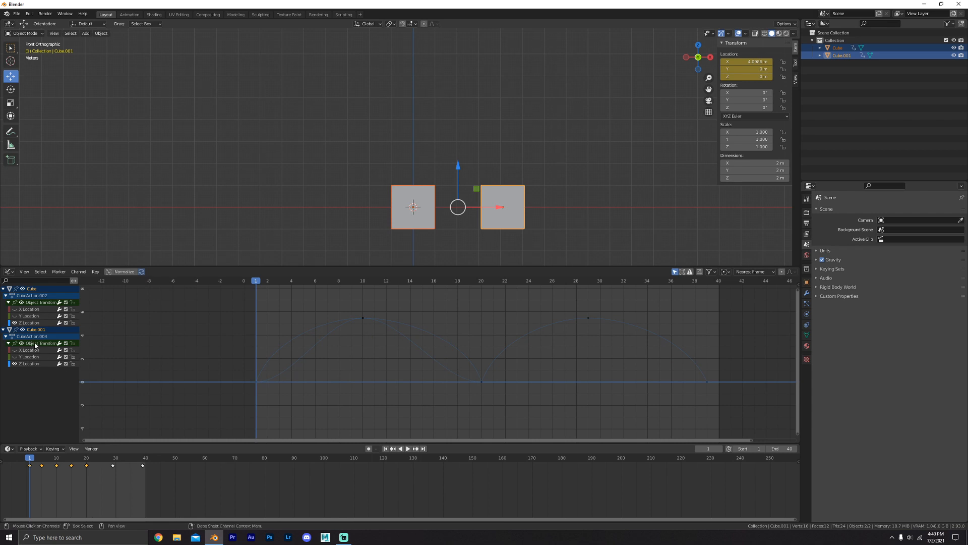
# Highlight the Z Location curves of Cube and Cube.001 in turn to compare their shapes.
pyautogui.click(28, 323)
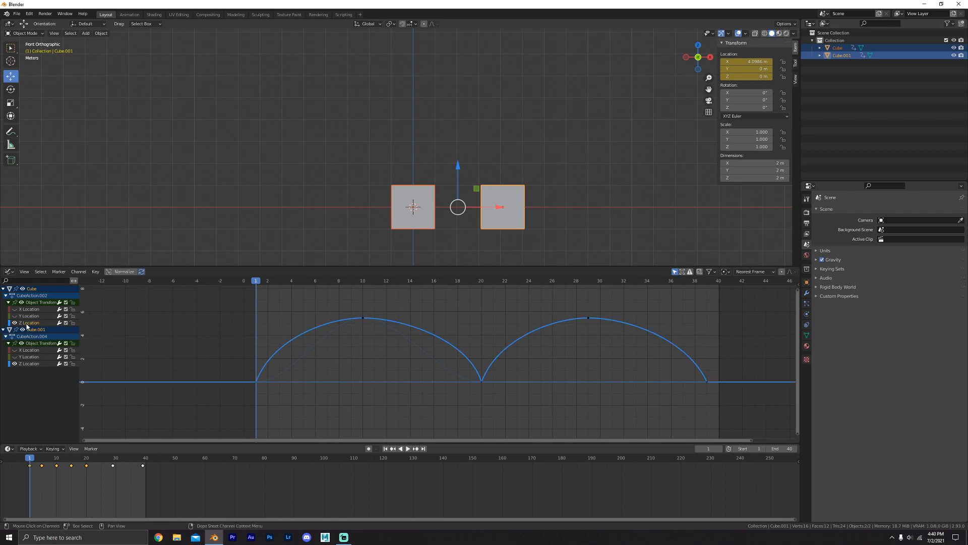
pyautogui.click(29, 364)
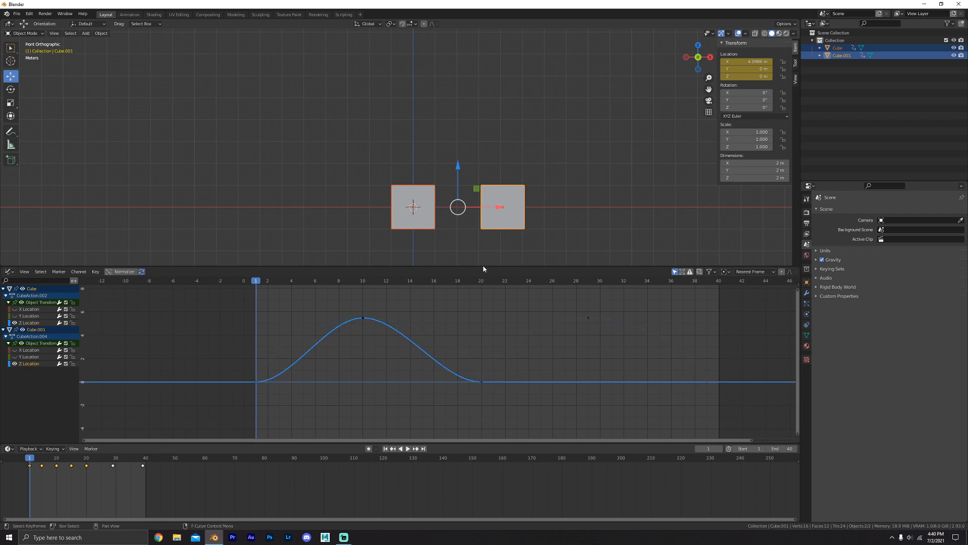
pyautogui.click(362, 177)
# Select Cube alone and examine the handles of its Z Location keyframes at frames 1 and 20.
pyautogui.click(429, 214)
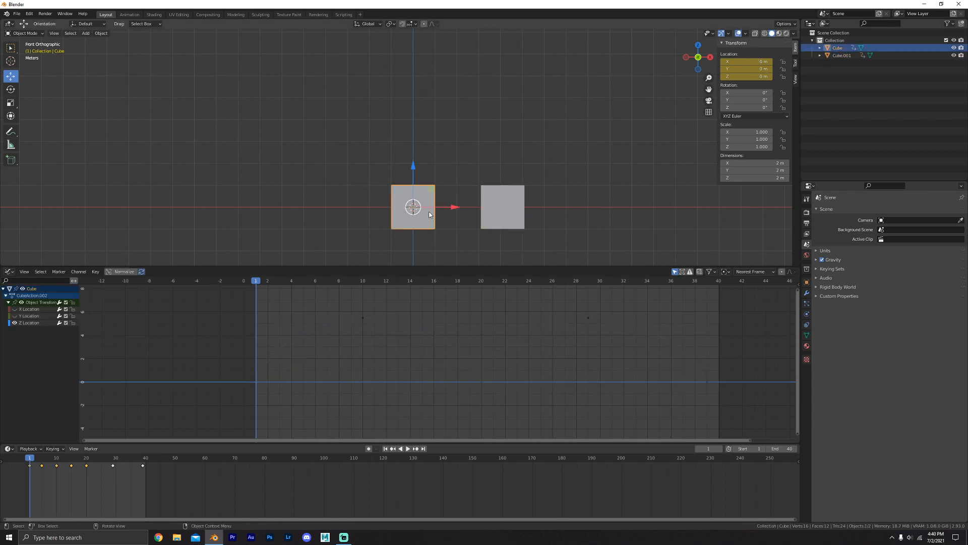
pyautogui.click(31, 323)
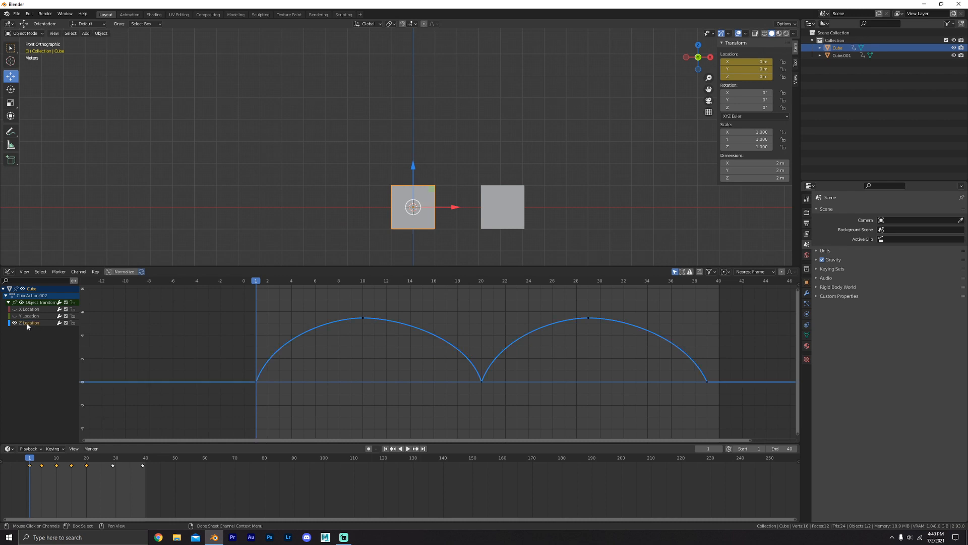
pyautogui.click(257, 382)
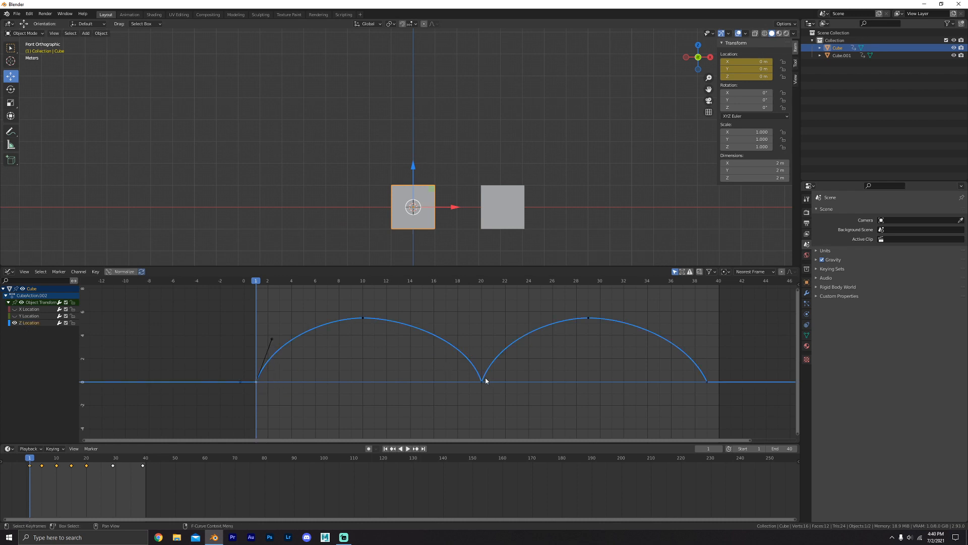
pyautogui.click(462, 384)
pyautogui.click(482, 382)
# Play the animation to compare how both cubes move, stop it, and select Cube.001.
pyautogui.press('space')
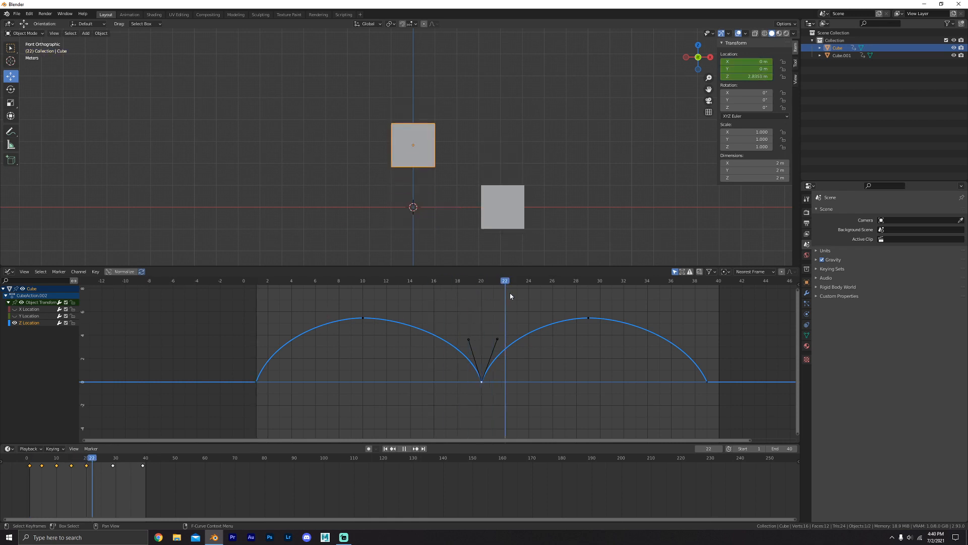
pyautogui.press('space')
pyautogui.click(504, 132)
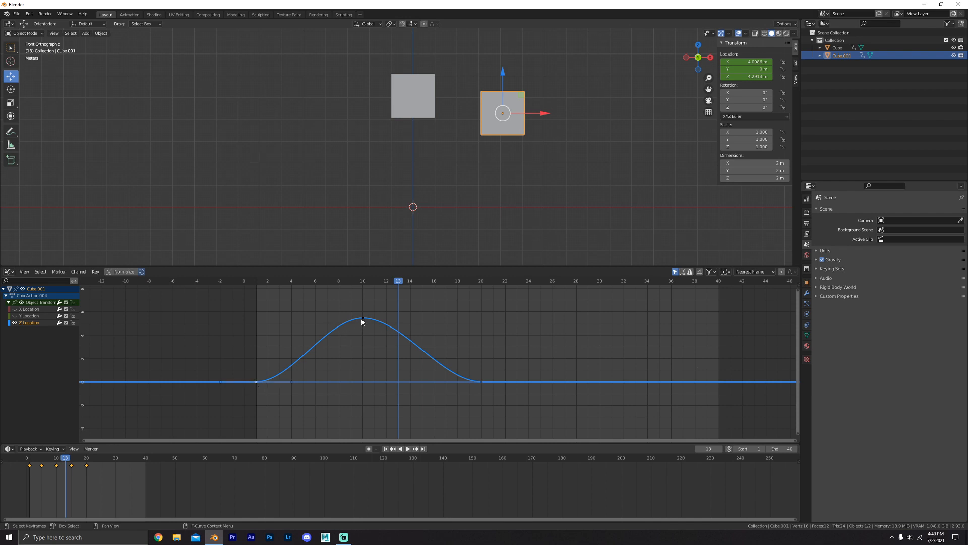
# Delete Cube.001's Location keyframes at frames 5 and 15.
pyautogui.click(482, 382)
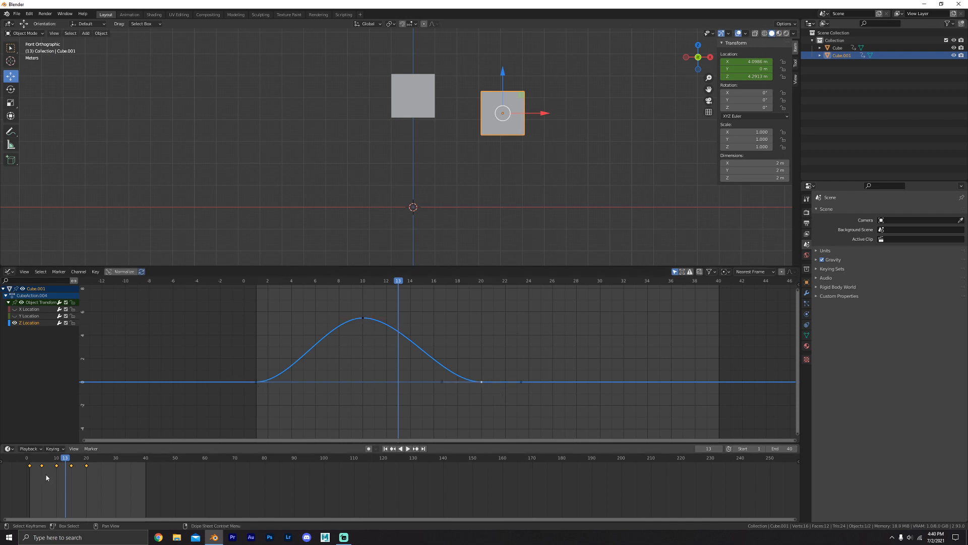
pyautogui.moveTo(34, 460); pyautogui.dragTo(42, 461)
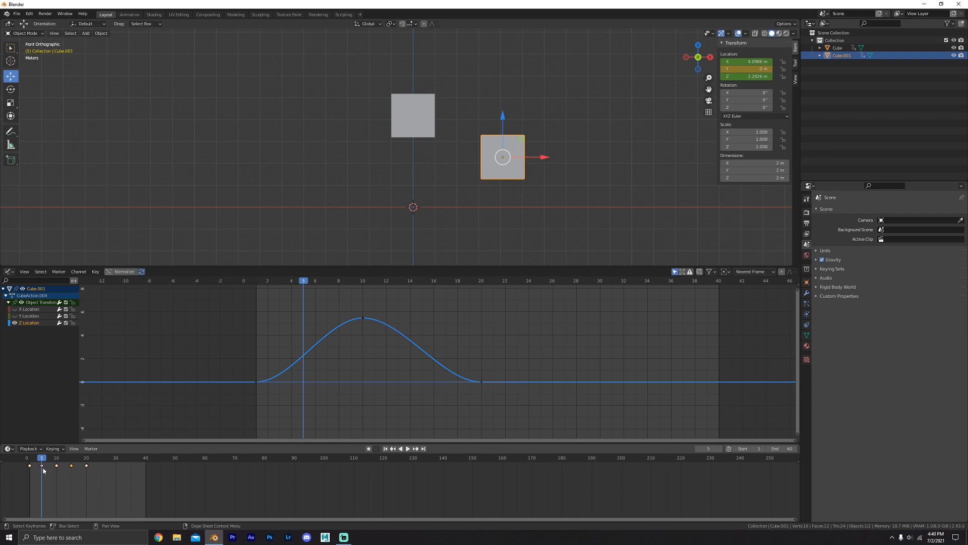
pyautogui.press('x')
pyautogui.click(50, 476)
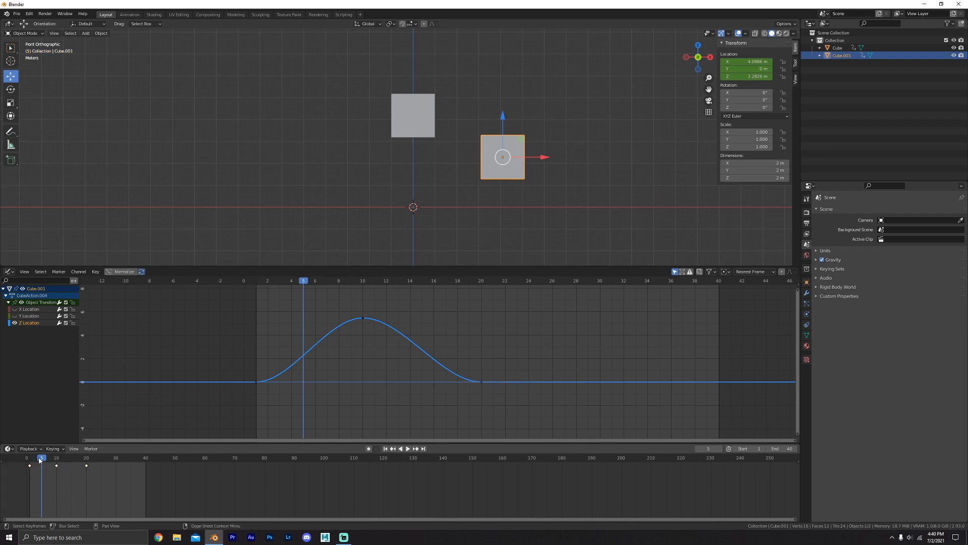
pyautogui.moveTo(40, 460); pyautogui.dragTo(60, 460)
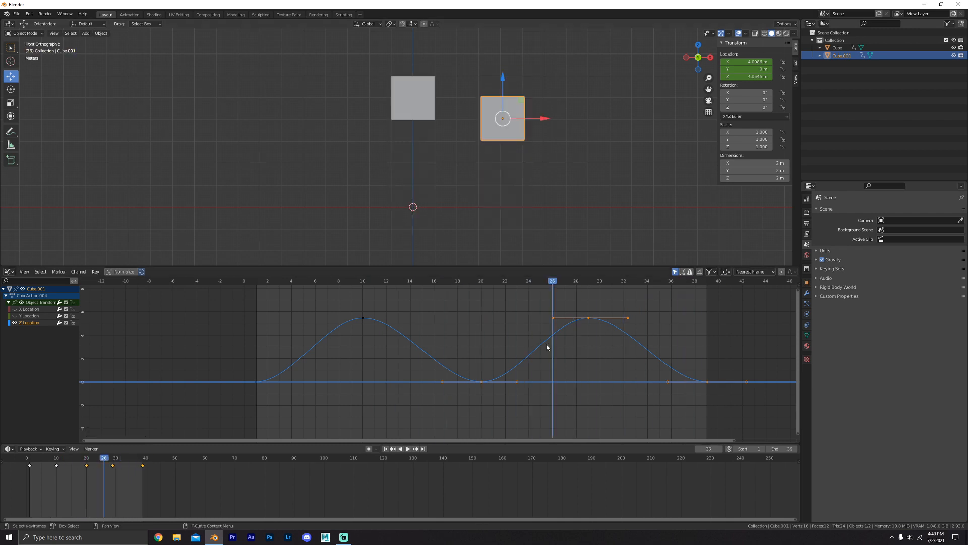
# Insert a Location keyframe on Cube.001 at frame 5.
pyautogui.click(498, 174)
pyautogui.click(504, 133)
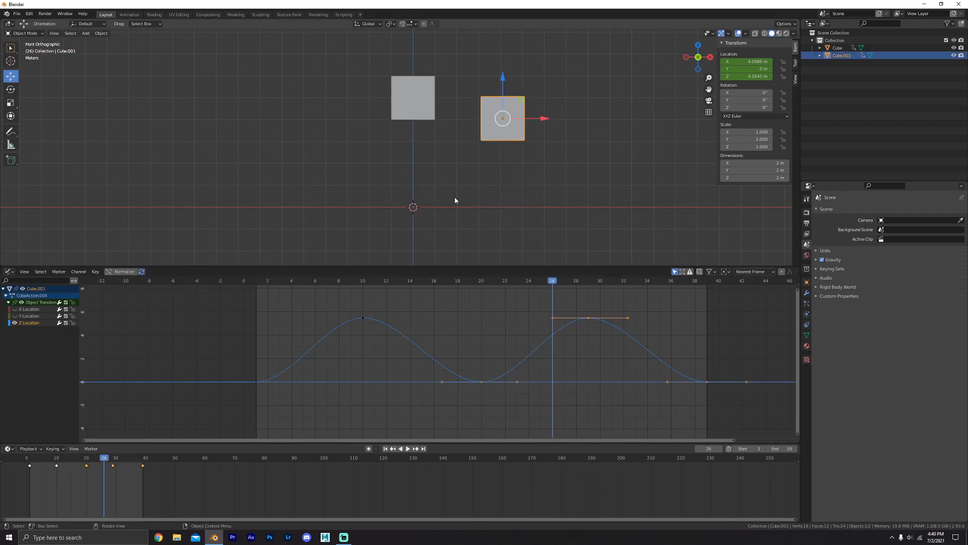
pyautogui.click(31, 458)
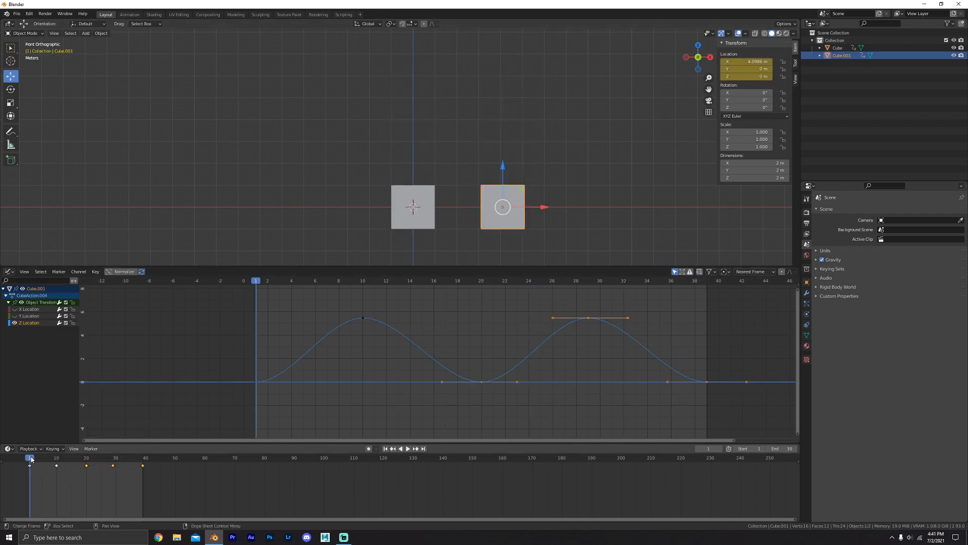
pyautogui.moveTo(30, 458); pyautogui.dragTo(47, 458)
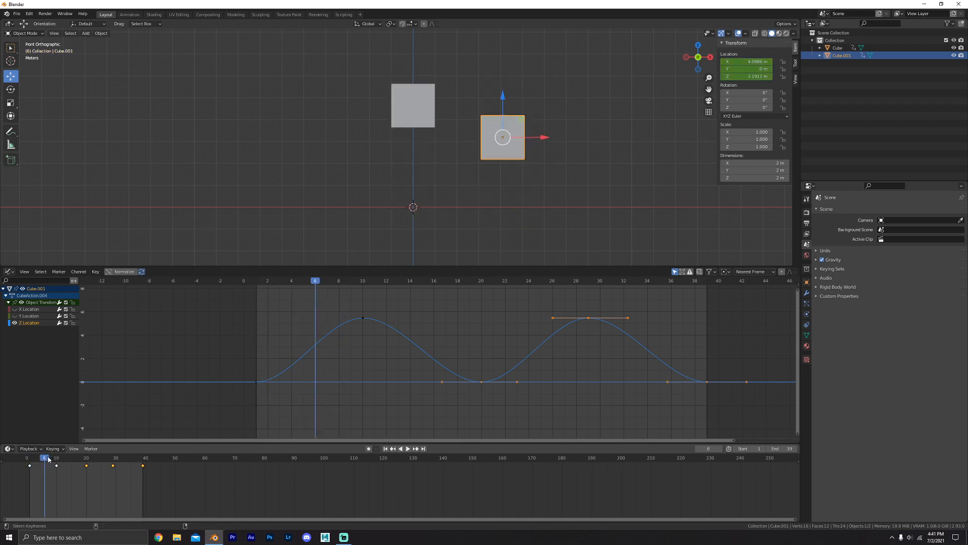
pyautogui.press('Left')
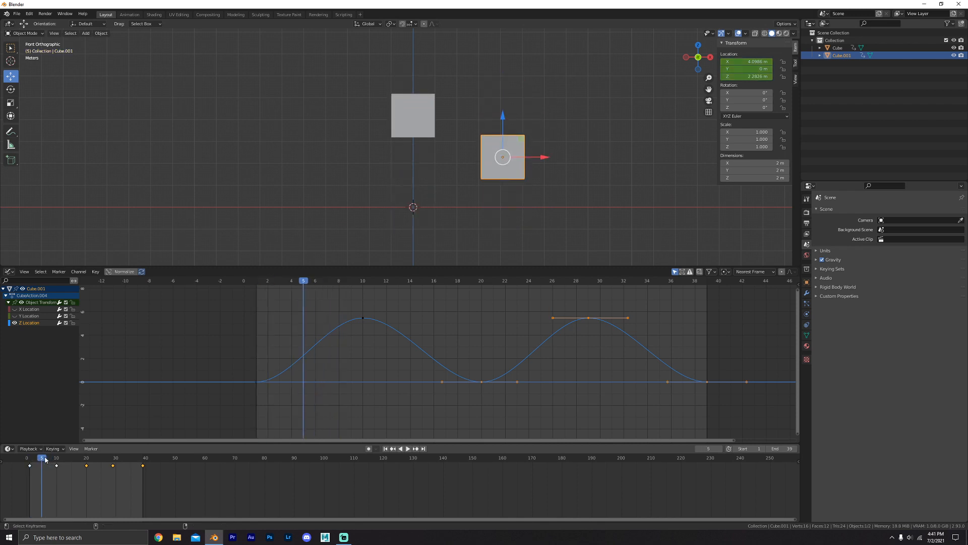
pyautogui.press('i')
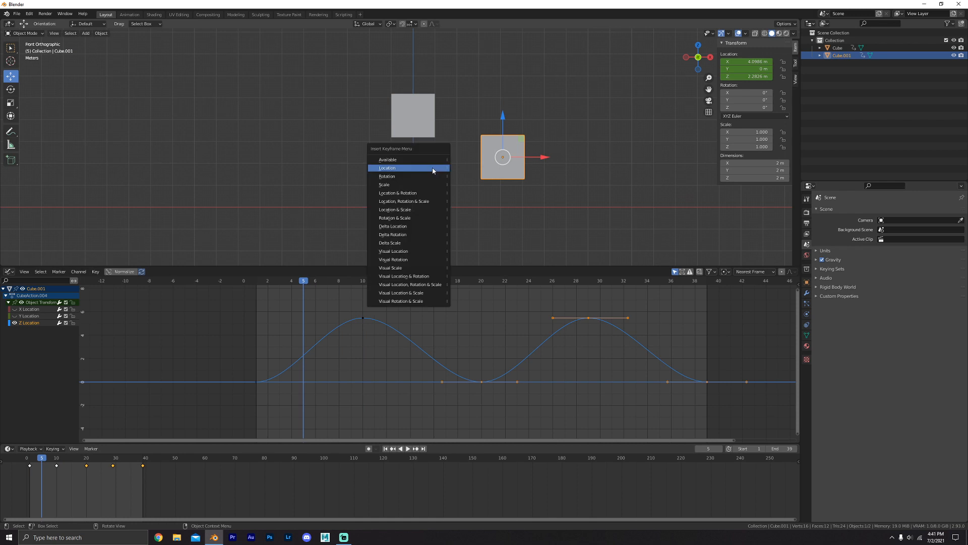
pyautogui.click(426, 168)
# Move Cube.001's frame 5 keyframe to frame 2 so the cube rises sharply at the start.
pyautogui.moveTo(282, 329); pyautogui.dragTo(302, 365)
pyautogui.scroll(4, 51, 484)
pyautogui.moveTo(69, 492); pyautogui.dragTo(432, 492, button='middle')
pyautogui.scroll(3, 283, 482)
pyautogui.click(270, 469)
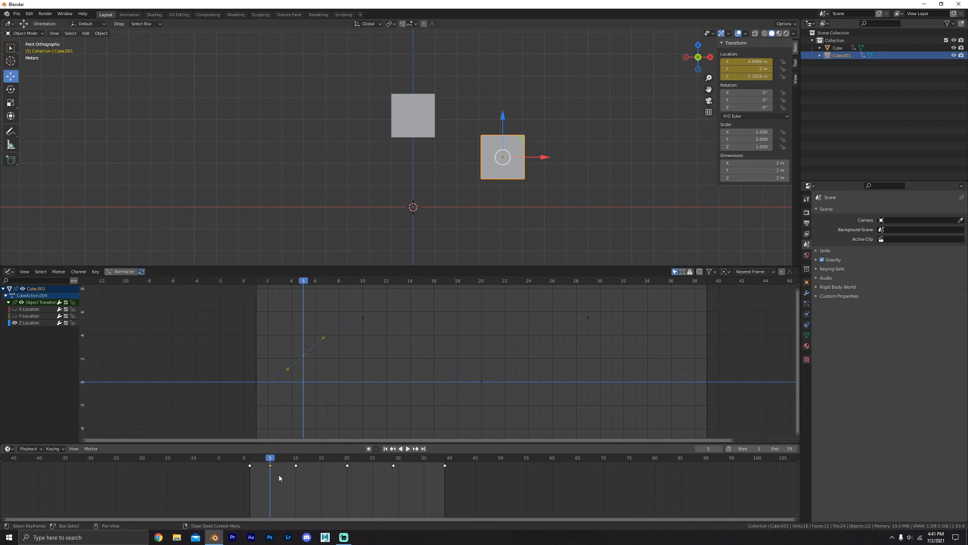
pyautogui.press('g')
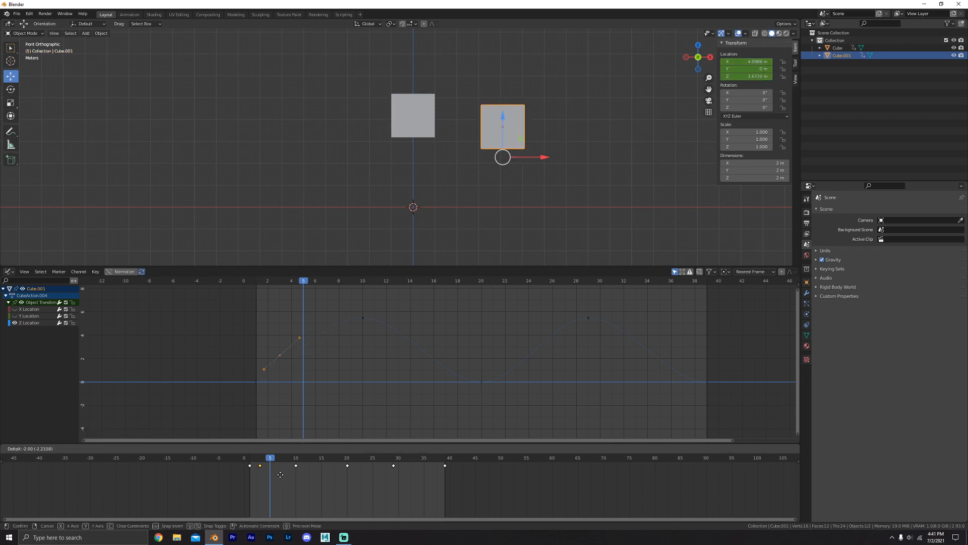
pyautogui.click(277, 474)
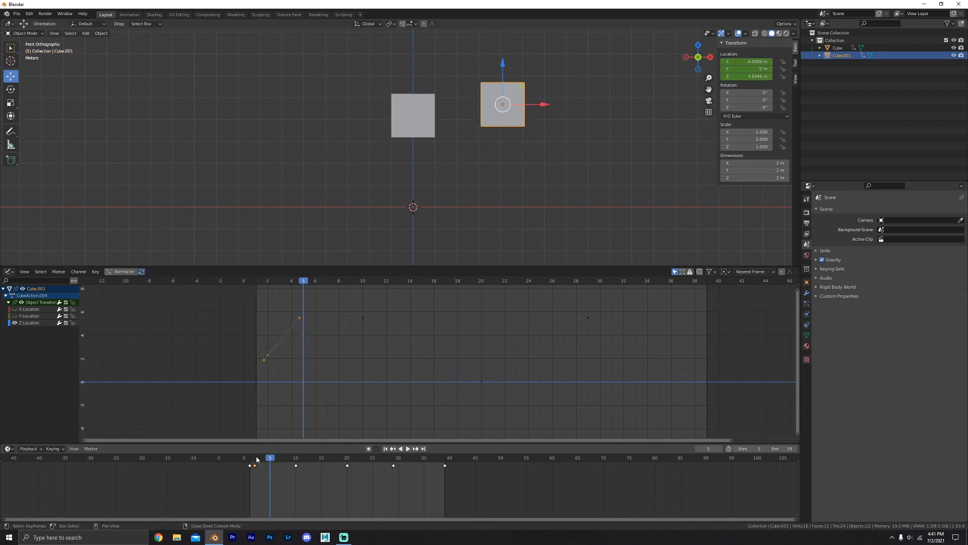
# Insert a Location keyframe on Cube.001 at frame 15 and move it to frame 19.
pyautogui.moveTo(256, 458); pyautogui.dragTo(325, 473)
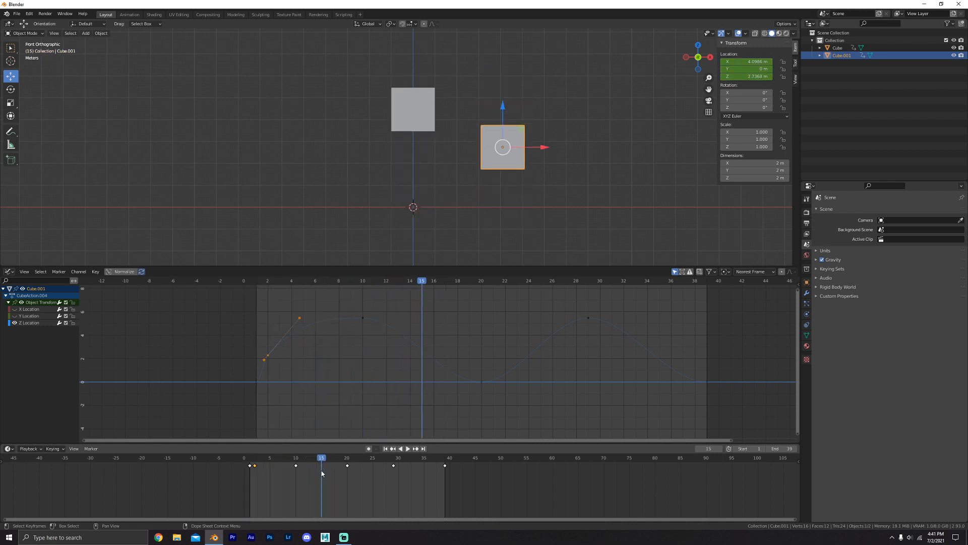
pyautogui.press('i')
pyautogui.click(375, 201)
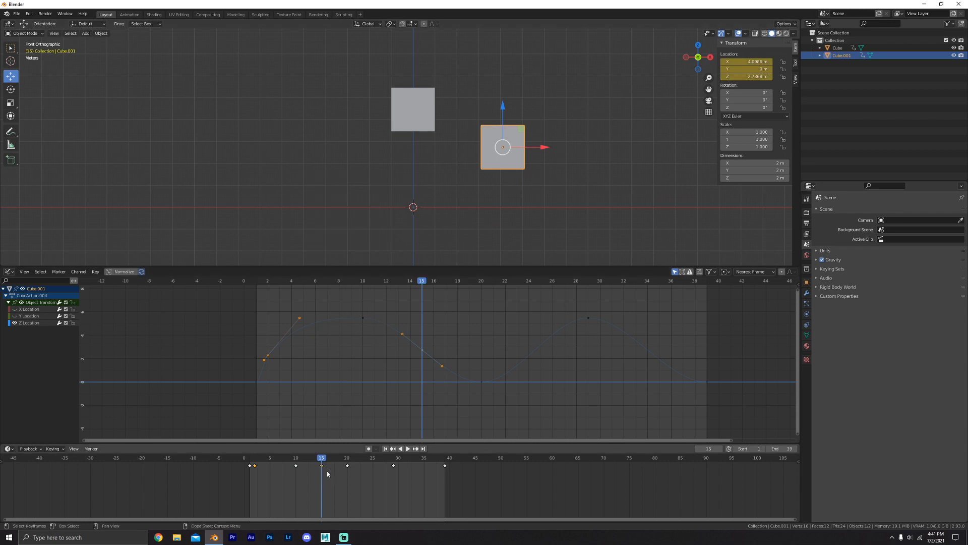
pyautogui.moveTo(322, 465); pyautogui.dragTo(342, 465)
# Play the animation briefly from its beginning, stop it, and highlight Cube.001's Z Location curve to examine its shape.
pyautogui.click(252, 457)
pyautogui.press('space')
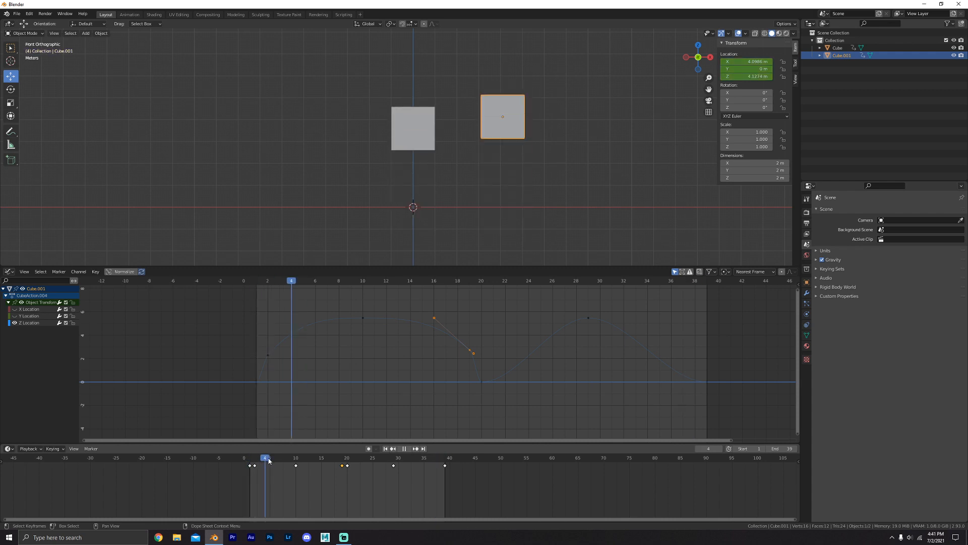
pyautogui.press('space')
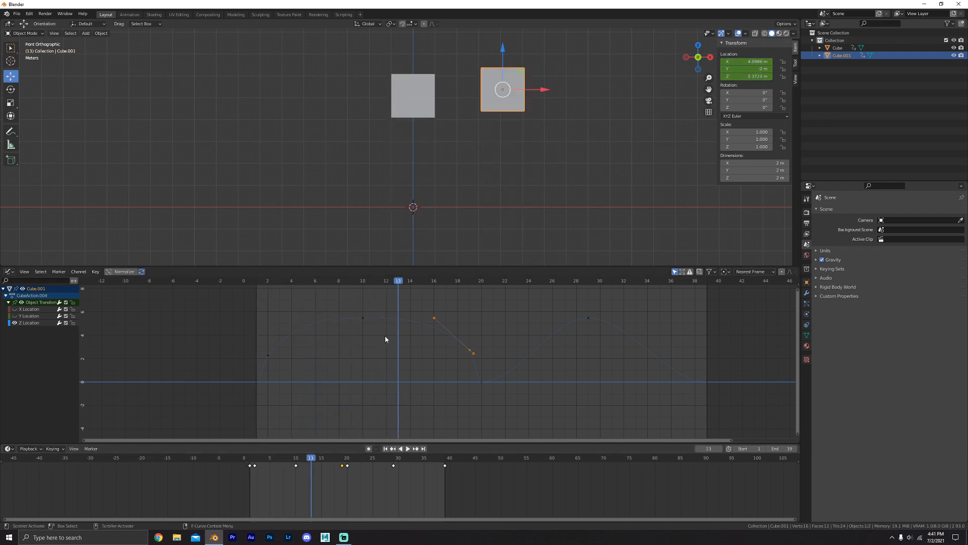
pyautogui.click(36, 324)
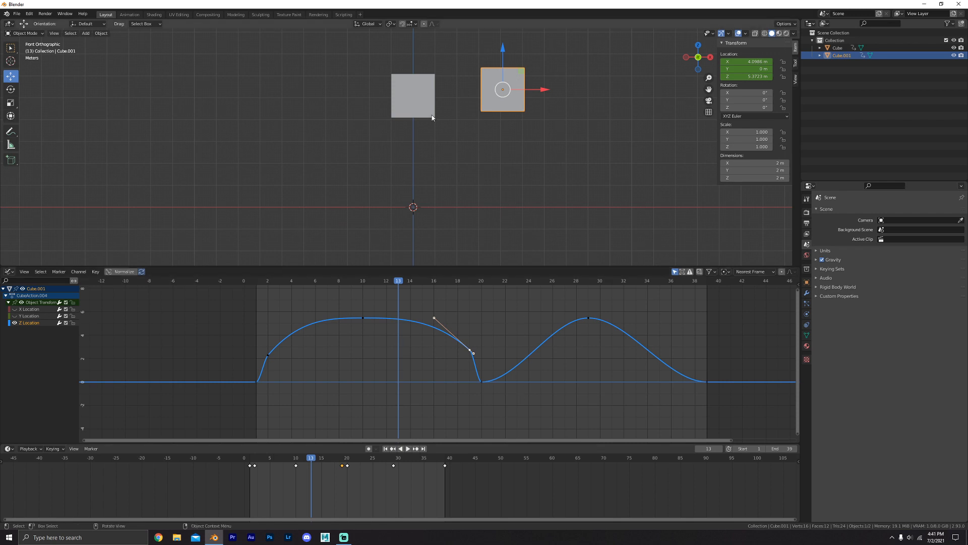
# Select Cube, examine its Z Location curve, and play the animation from the start to compare both cubes' bounces.
pyautogui.click(410, 88)
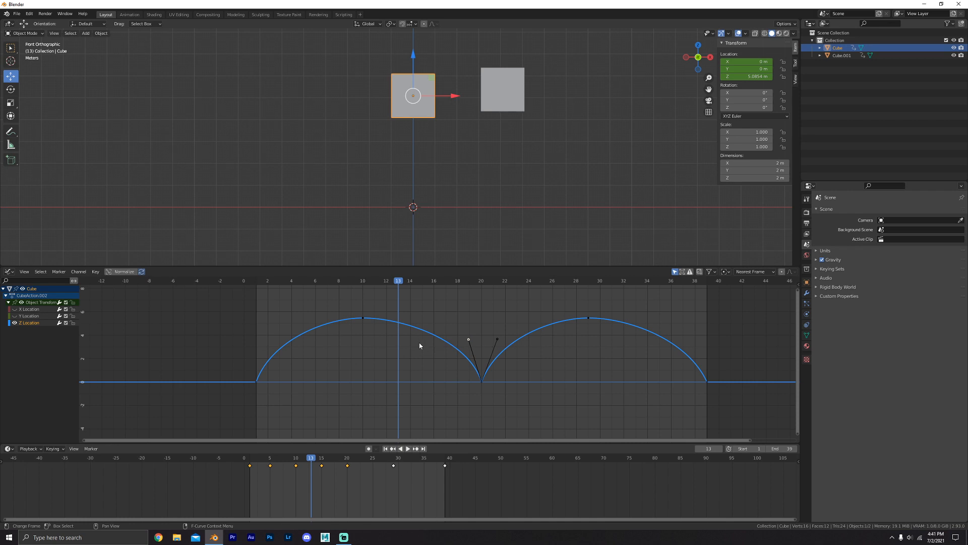
pyautogui.click(248, 284)
pyautogui.press('space')
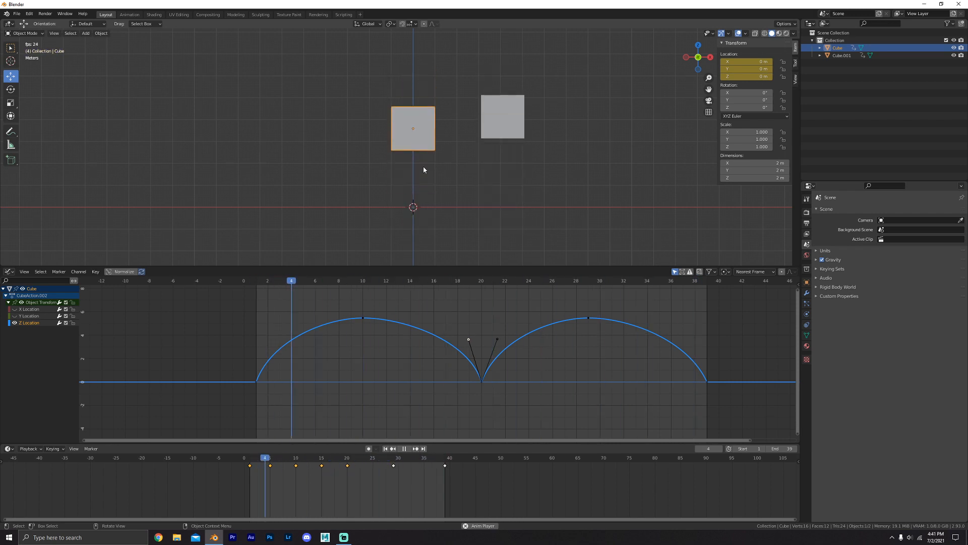
pyautogui.press('space')
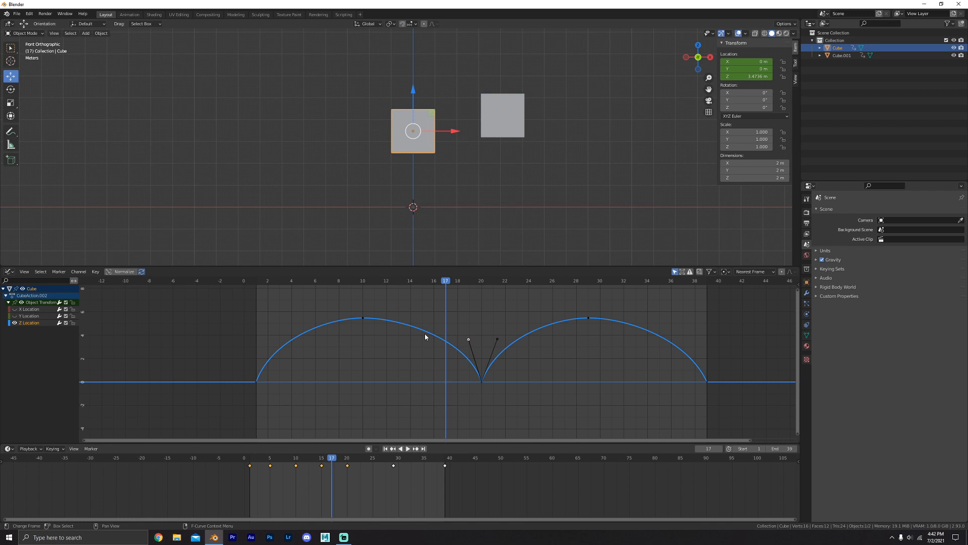
# Show Cube's X and Y Location curves briefly and hide them again.
pyautogui.click(15, 315)
pyautogui.click(14, 309)
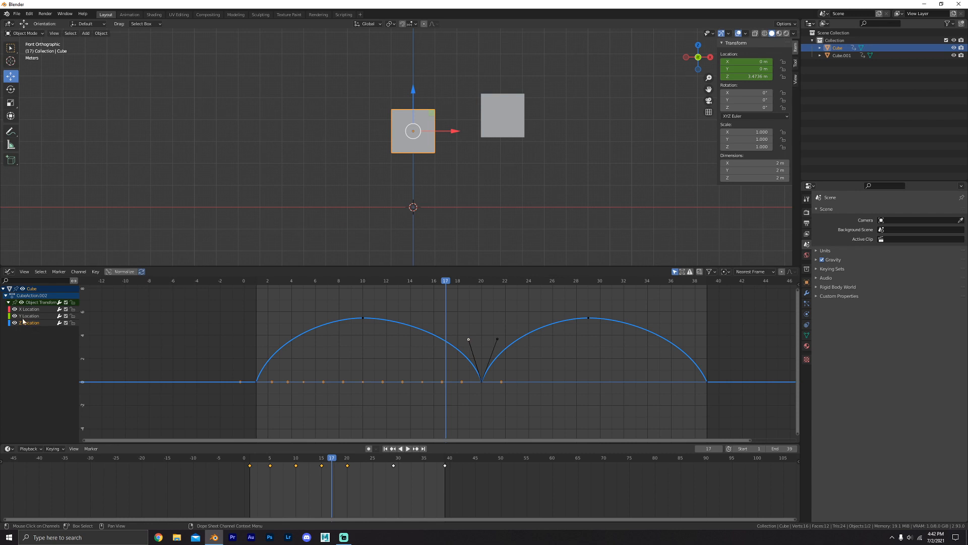
pyautogui.click(15, 316)
pyautogui.click(15, 308)
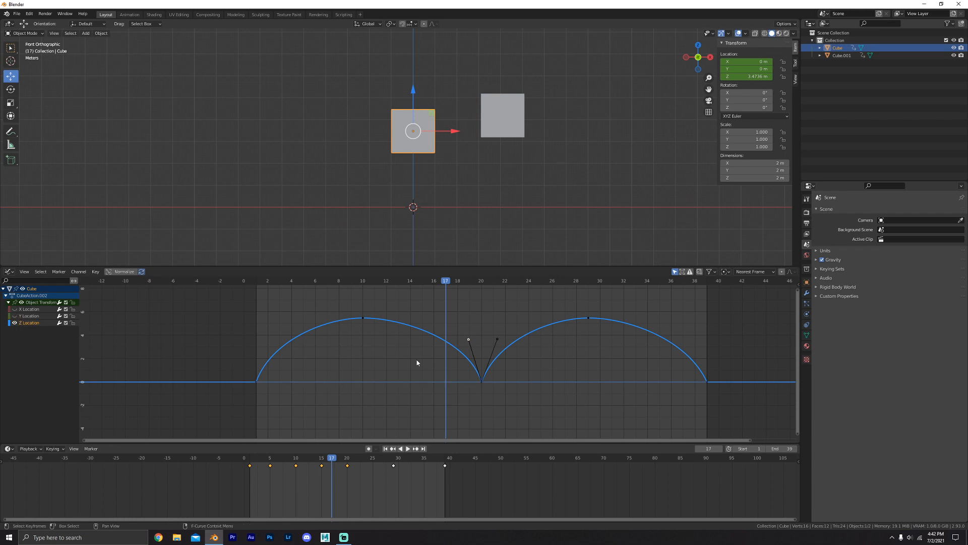
# Examine the handles of Cube's Z Location keyframe at frame 10 and toggle the Z and Y Location curves' visibility.
pyautogui.click(469, 373)
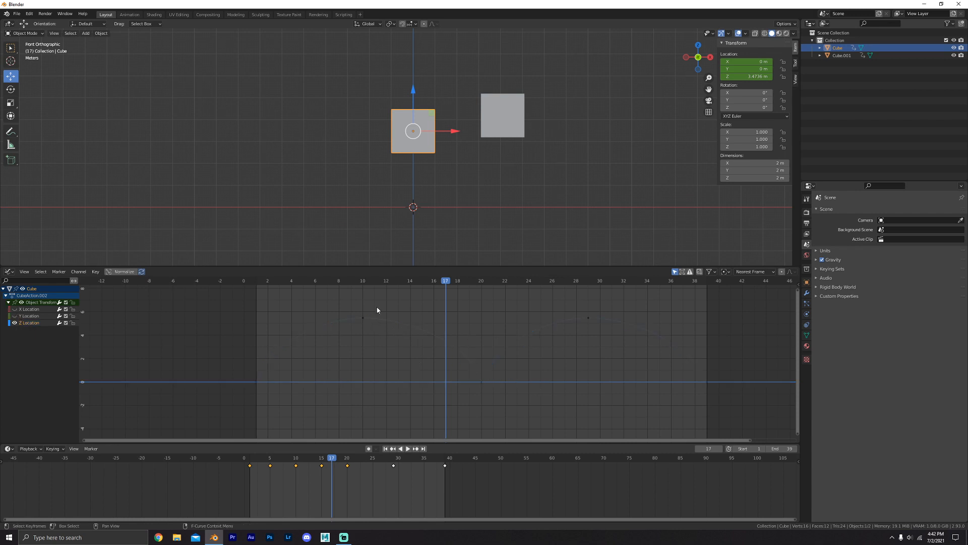
pyautogui.click(363, 318)
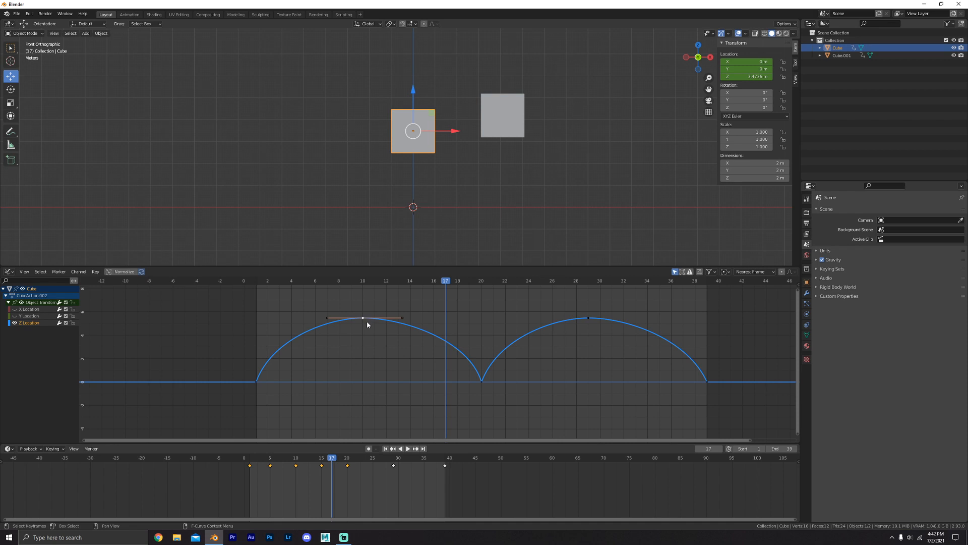
pyautogui.click(15, 323)
pyautogui.click(14, 315)
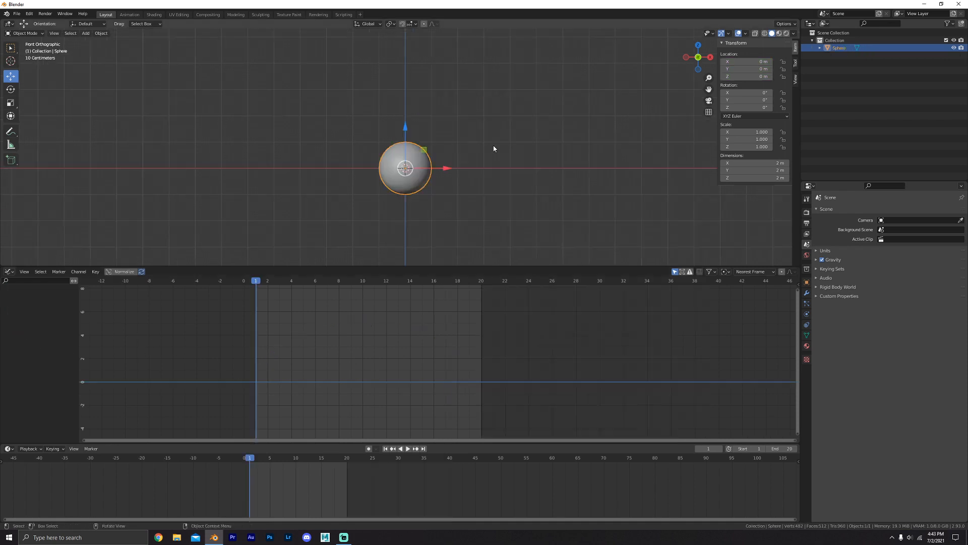
# Set the animation's end frame to 40 and insert a Location keyframe for the sphere at frame 1.
pyautogui.keyDown('shift'); pyautogui.moveTo(499, 148); pyautogui.dragTo(510, 155, button='middle'); pyautogui.keyUp('shift')
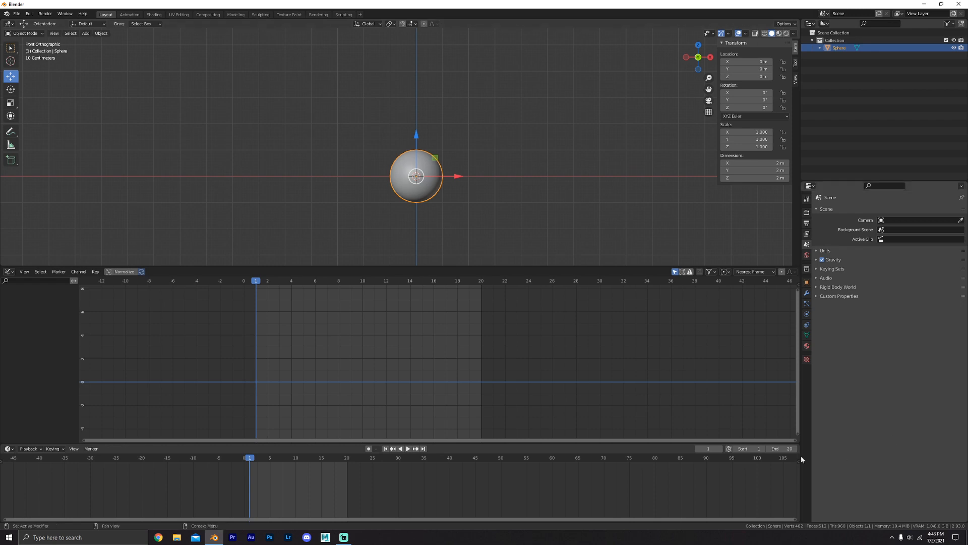
pyautogui.click(779, 448)
pyautogui.write('40')
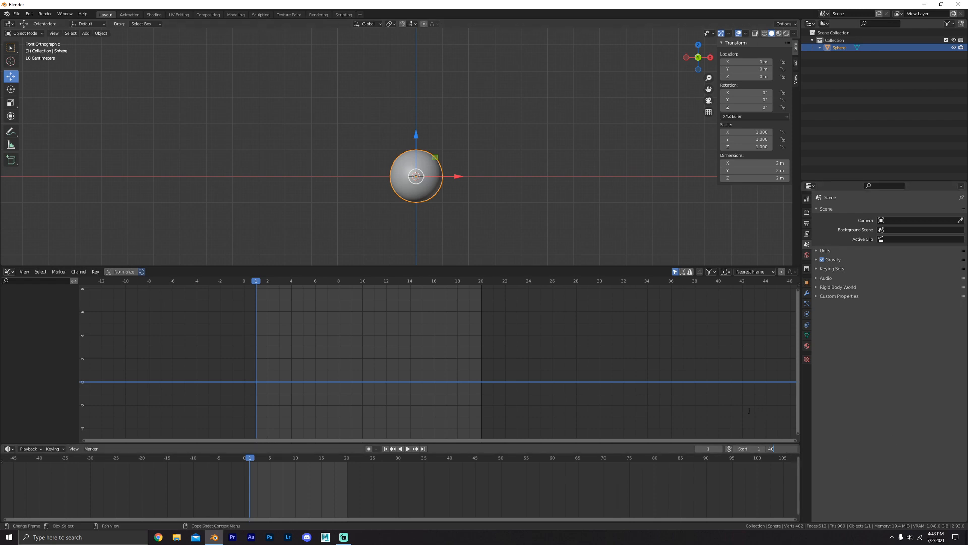
pyautogui.press('Return')
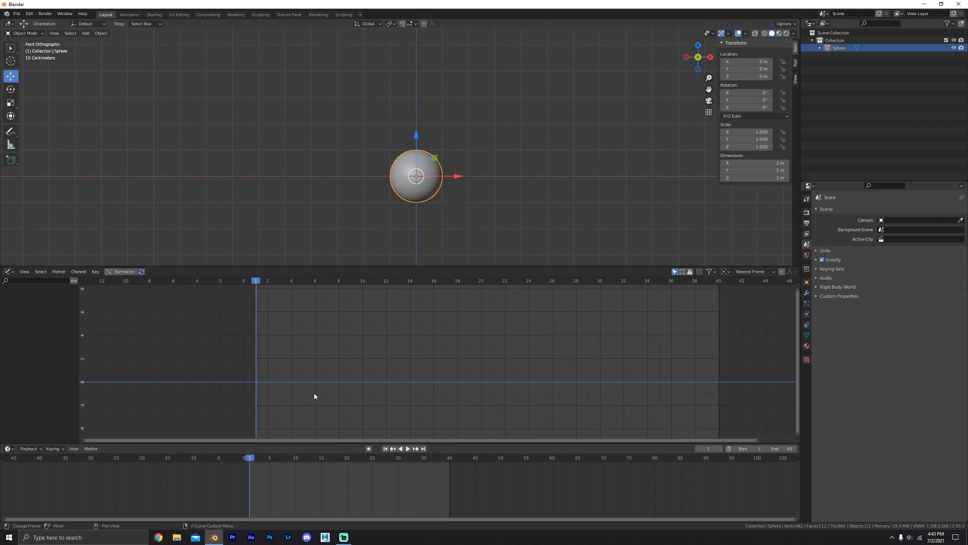
pyautogui.press('i')
pyautogui.click(459, 112)
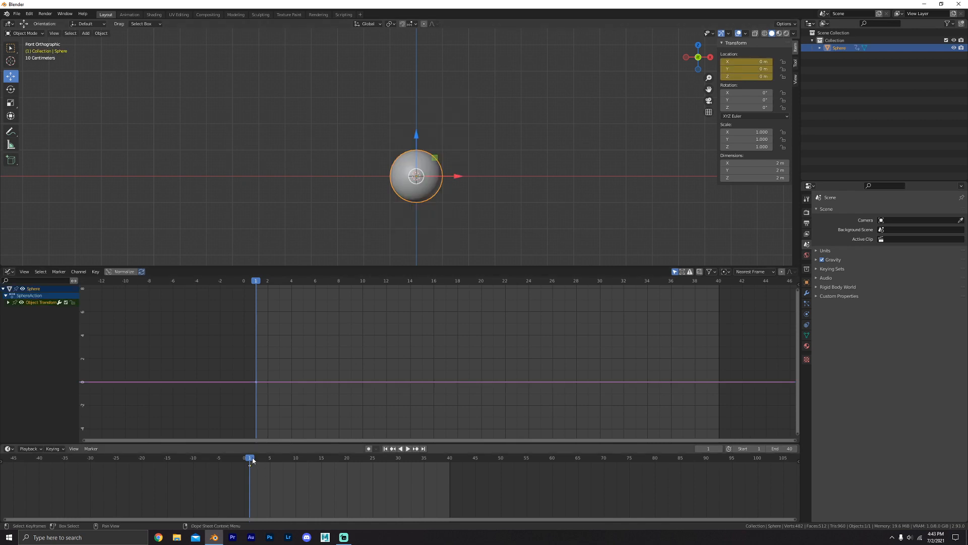
# At frame 10, set the sphere's Z location to 5 m and insert a Location keyframe.
pyautogui.moveTo(253, 459); pyautogui.dragTo(297, 476)
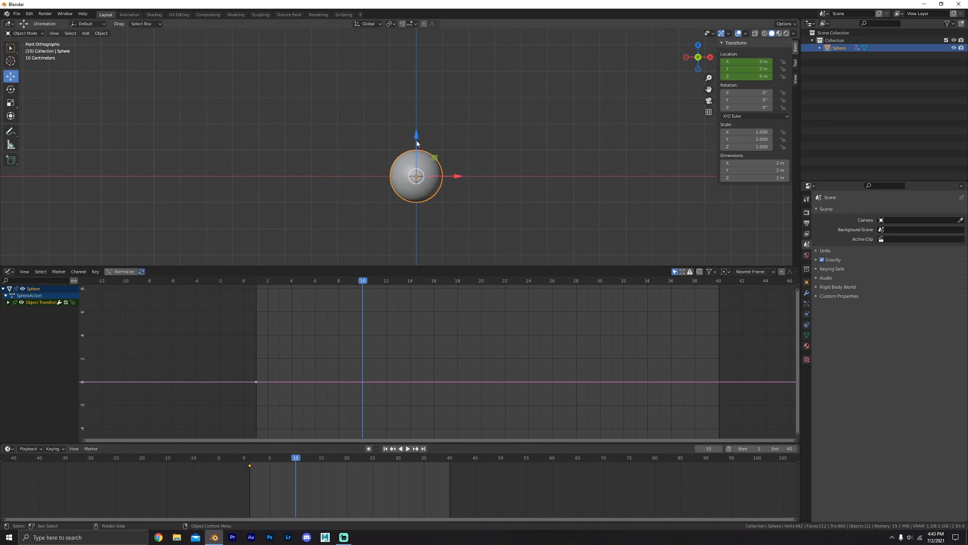
pyautogui.moveTo(417, 143); pyautogui.dragTo(416, 72)
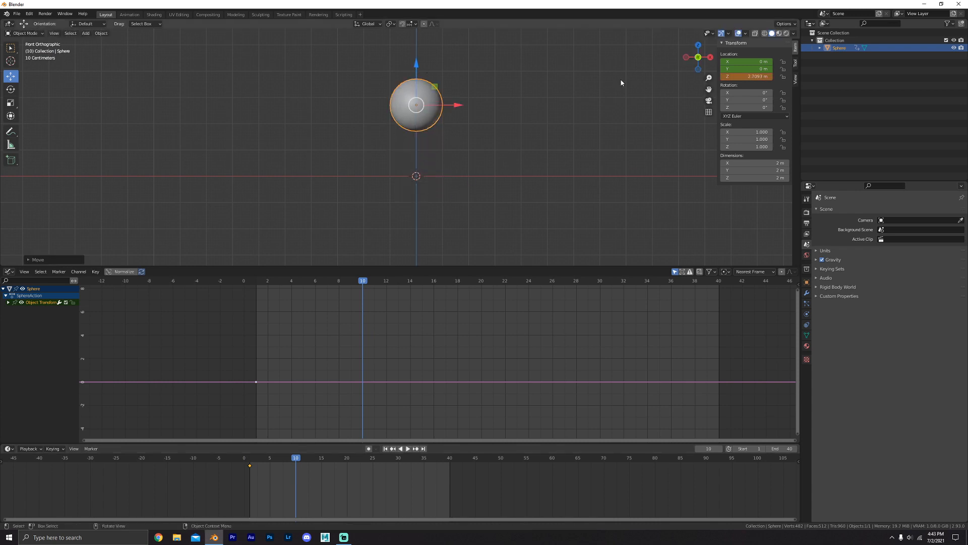
pyautogui.click(753, 77)
pyautogui.write('5')
pyautogui.press('Return')
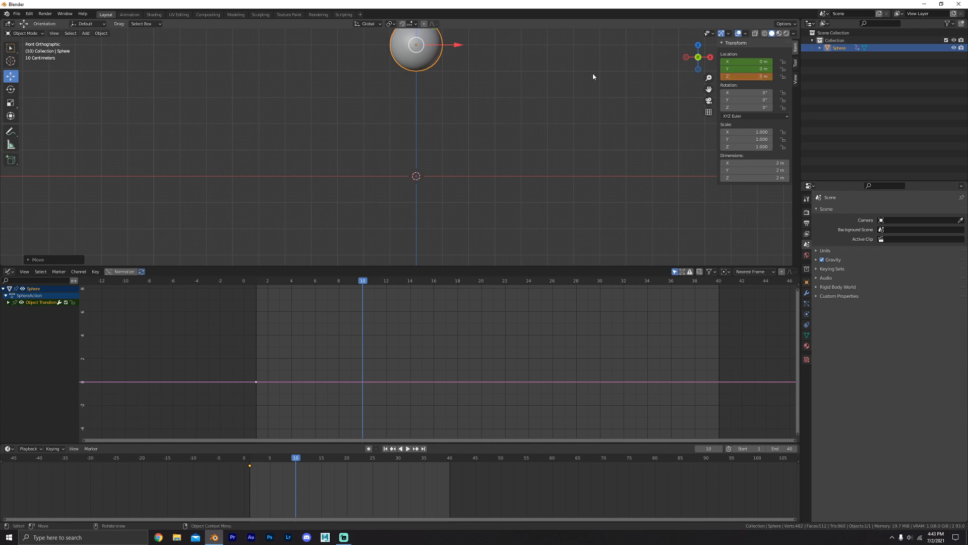
pyautogui.keyDown('shift'); pyautogui.moveTo(500, 85); pyautogui.dragTo(497, 123, button='middle'); pyautogui.keyUp('shift')
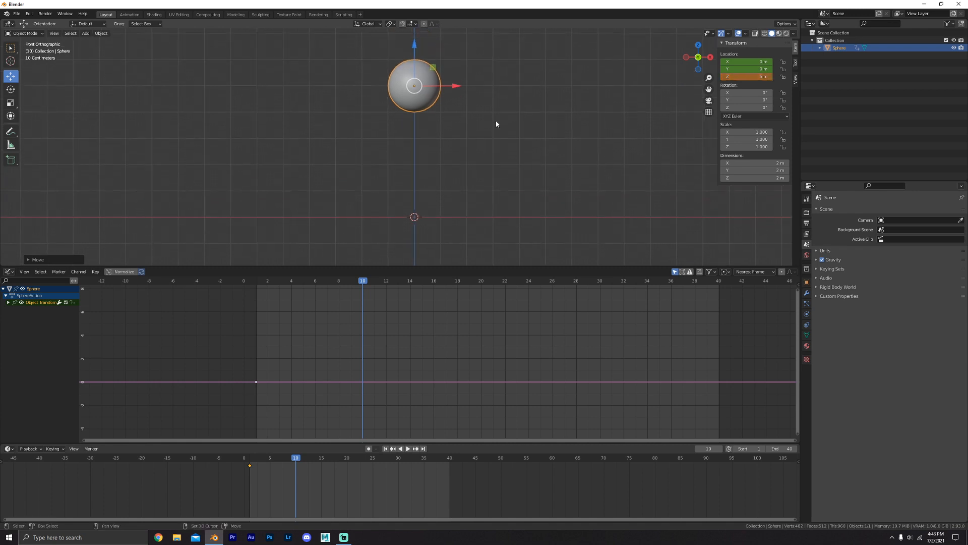
pyautogui.press('i')
pyautogui.click(452, 141)
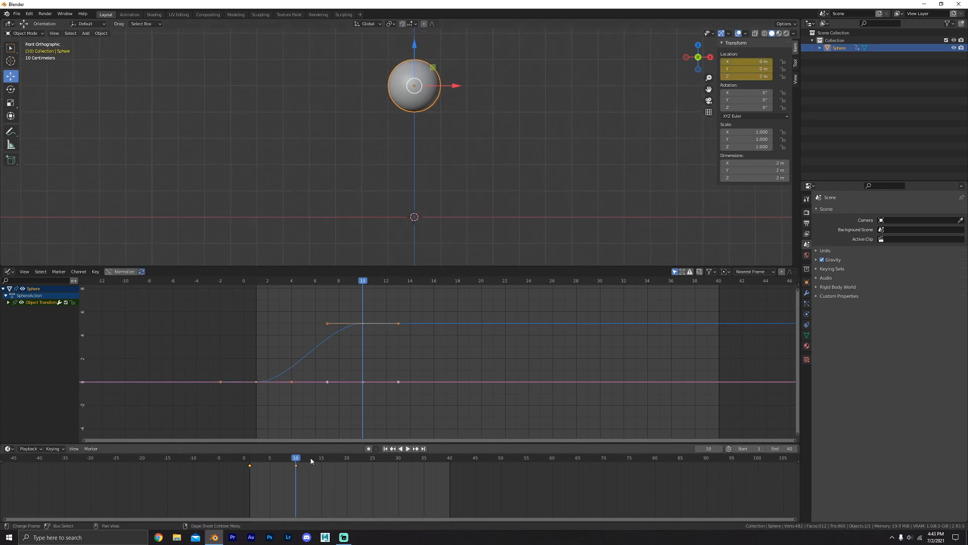
# At frame 20, set the sphere's Z location to 0 m, insert a Location keyframe, and preview the bounce.
pyautogui.moveTo(311, 461); pyautogui.dragTo(346, 474)
pyautogui.click(758, 78)
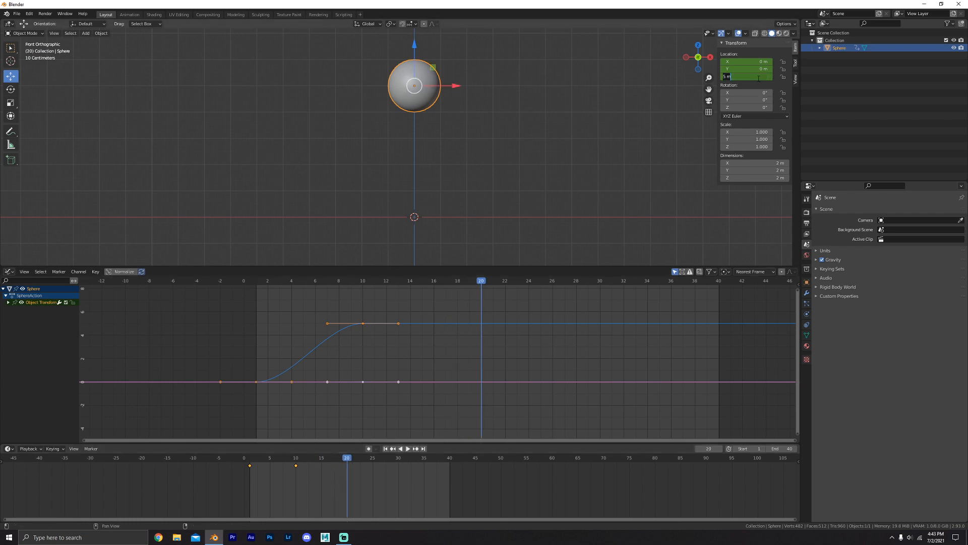
pyautogui.write('0')
pyautogui.press('Return')
pyautogui.press('i')
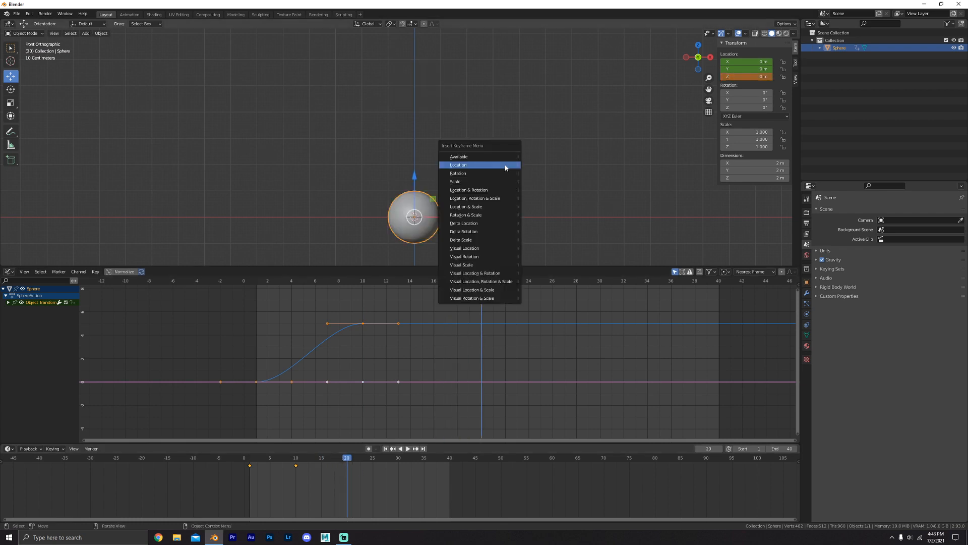
pyautogui.click(505, 166)
pyautogui.moveTo(258, 282); pyautogui.dragTo(483, 313)
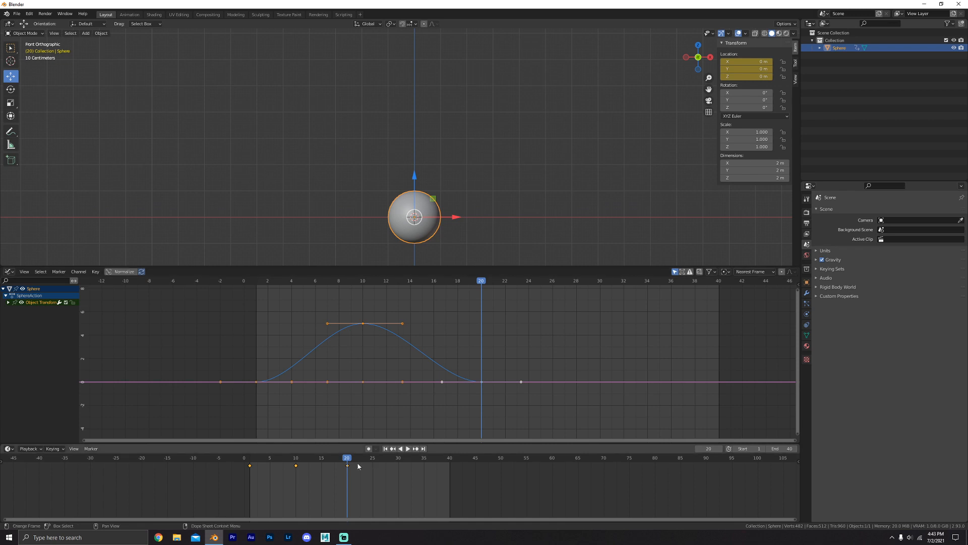
pyautogui.press('space')
pyautogui.press('space')
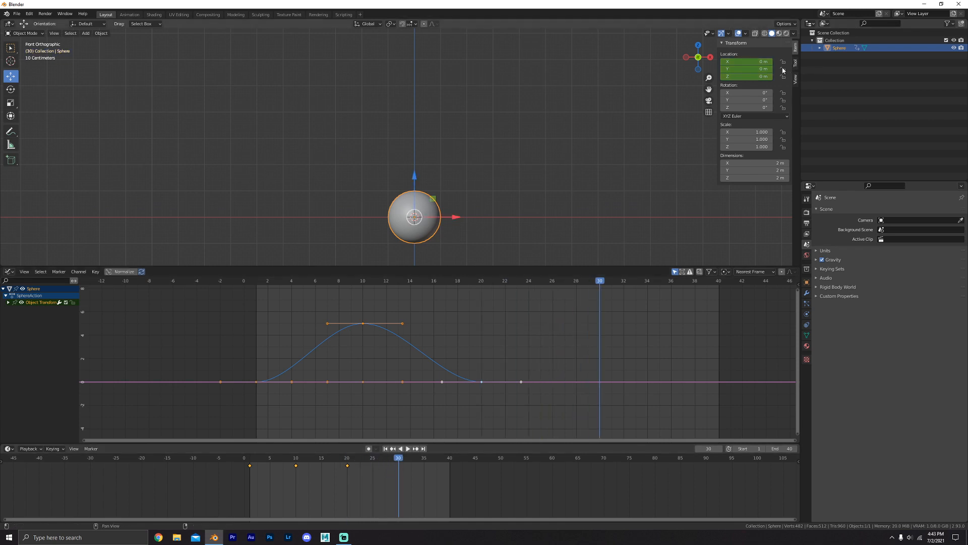
# At frame 30, set the sphere's Z location to 3 m and insert a Location keyframe.
pyautogui.click(755, 77)
pyautogui.write('3')
pyautogui.press('Return')
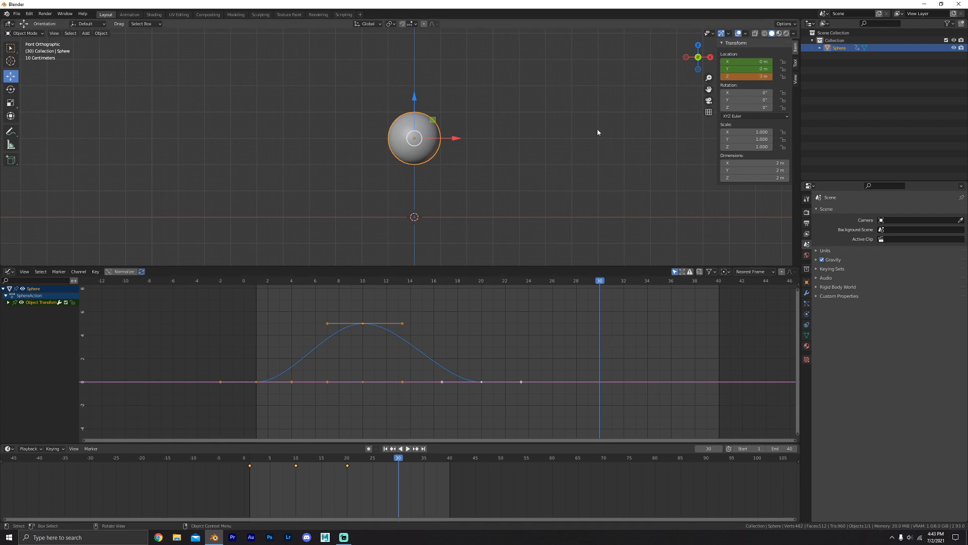
pyautogui.press('i')
pyautogui.click(518, 160)
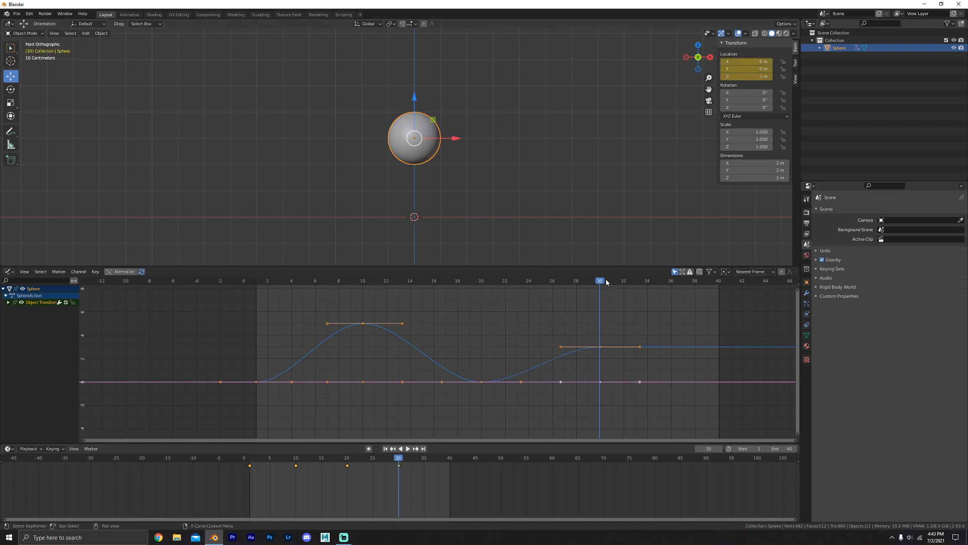
# At frame 40, set the sphere's Z location to 0 m and insert a Location keyframe.
pyautogui.moveTo(607, 282); pyautogui.dragTo(719, 281)
pyautogui.click(754, 76)
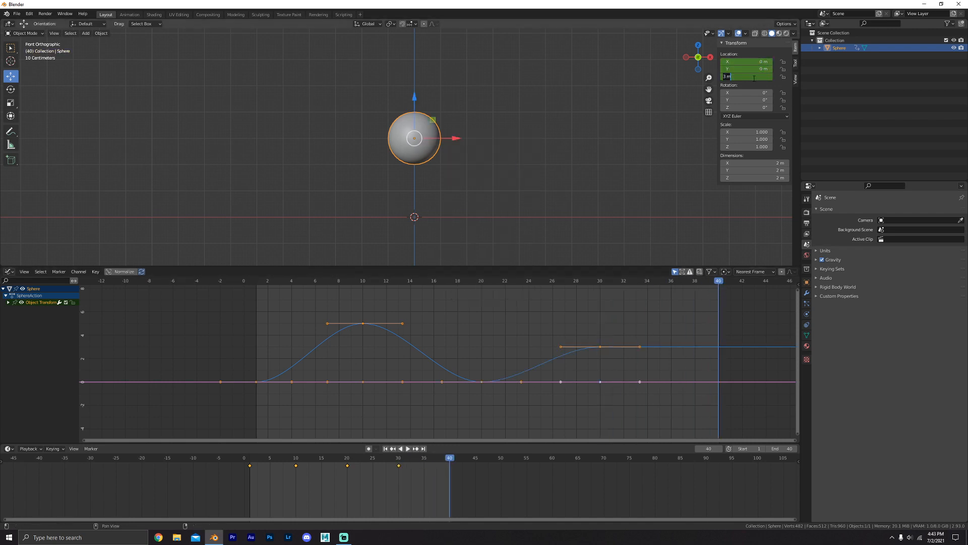
pyautogui.write('0')
pyautogui.press('Return')
pyautogui.press('i')
pyautogui.click(423, 181)
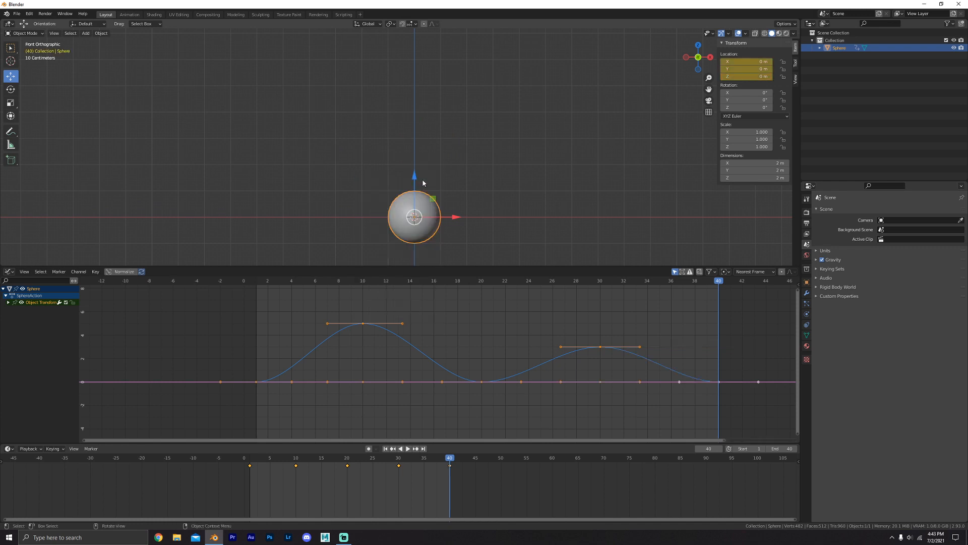
# Play back the two bounces and select the sphere's Z Location channel to inspect its curve.
pyautogui.press('space')
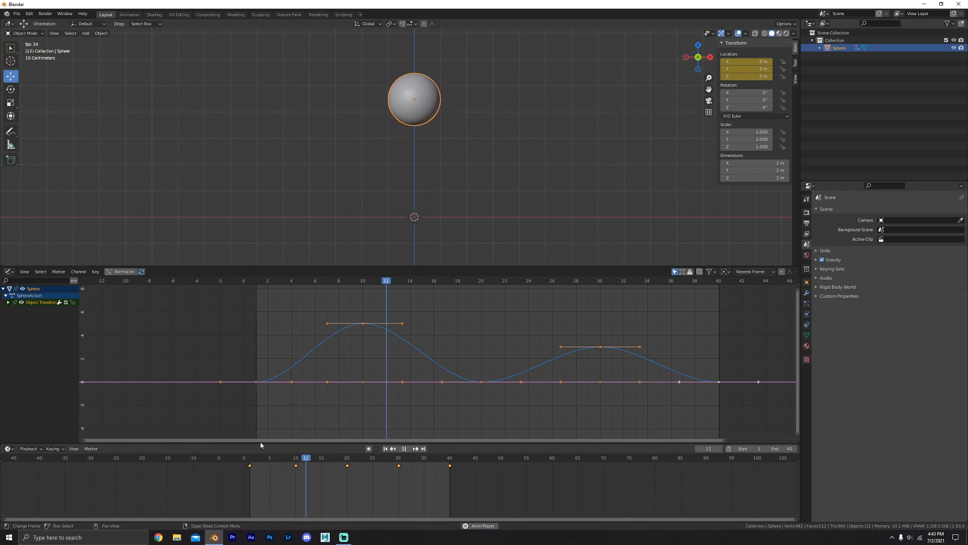
pyautogui.press('space')
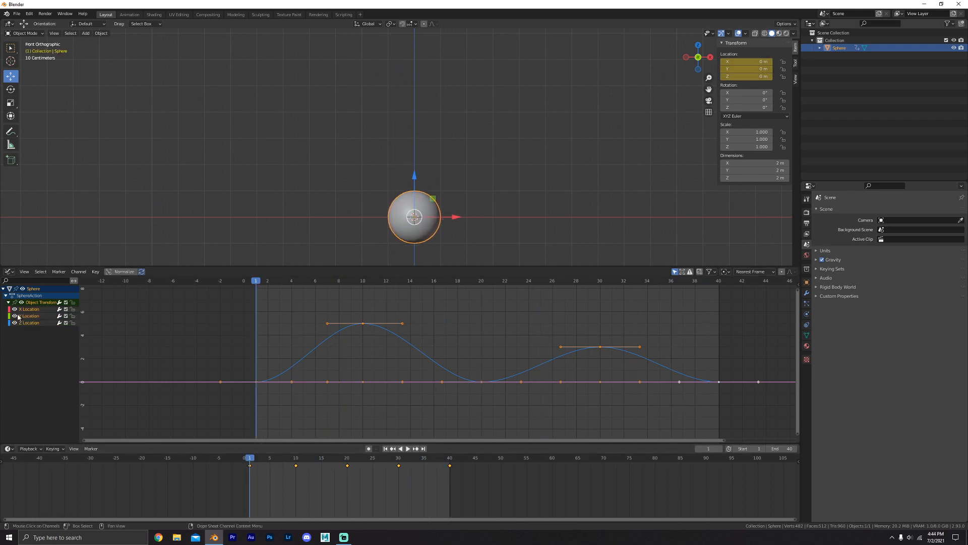
pyautogui.moveTo(18, 317); pyautogui.dragTo(18, 310)
pyautogui.click(27, 323)
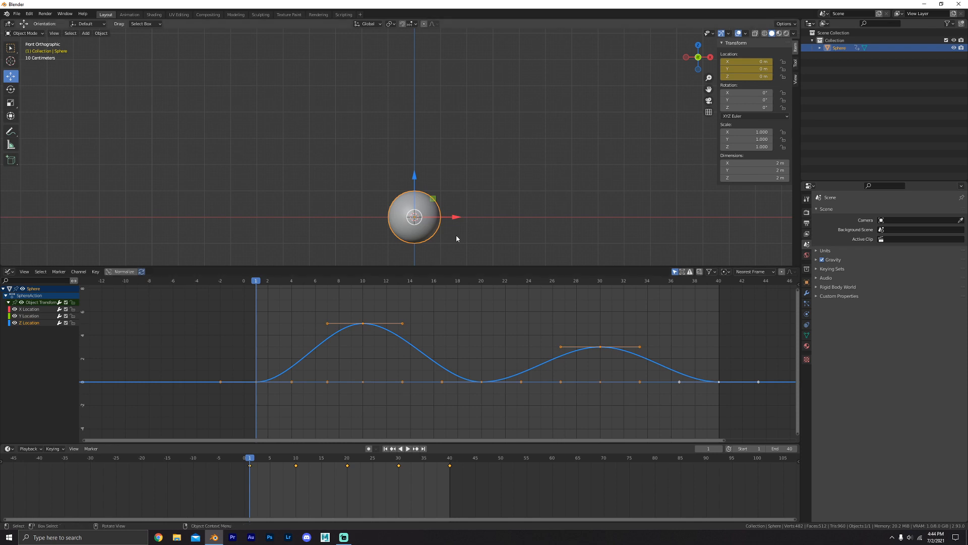
# Select the keyframes at frames 10, 20 and 30, and hide the Y and Z Location curves so only X Location is shown.
pyautogui.click(316, 484)
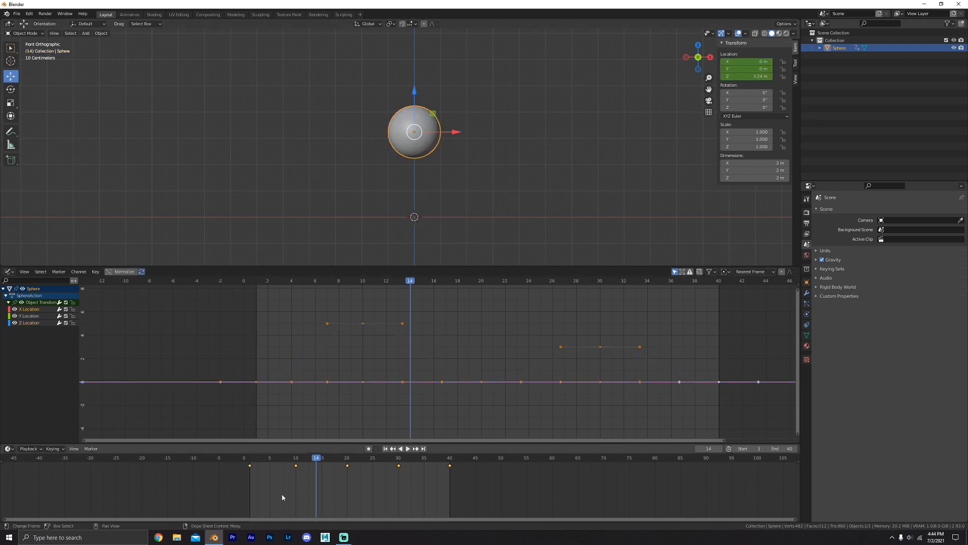
pyautogui.moveTo(284, 504); pyautogui.dragTo(413, 461)
pyautogui.click(28, 316)
pyautogui.click(19, 323)
pyautogui.click(14, 323)
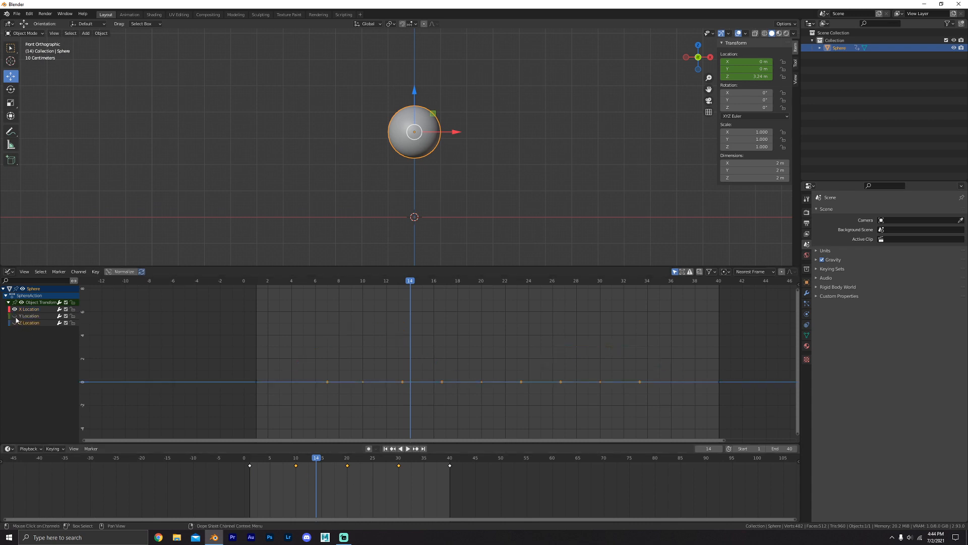
pyautogui.click(15, 316)
pyautogui.click(29, 309)
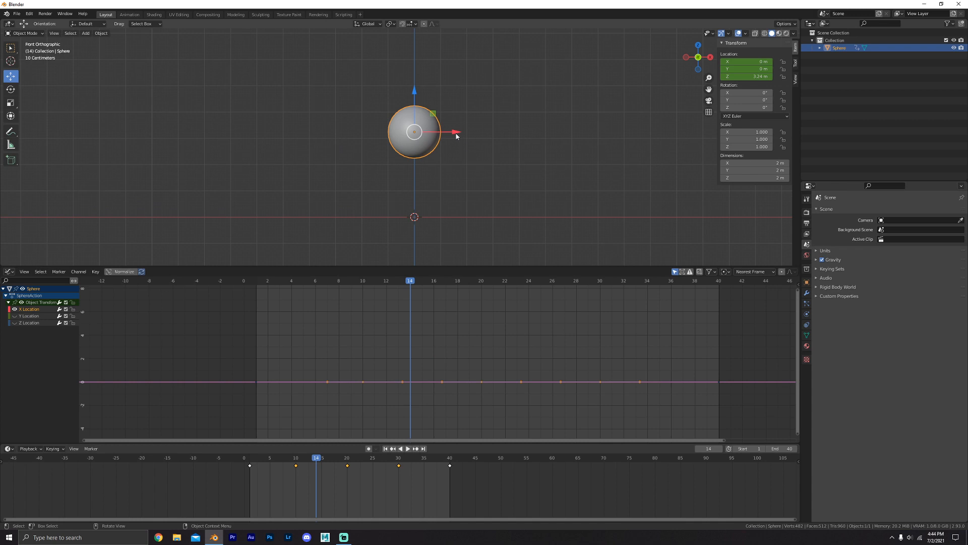
# Undo a trial move of the sphere along X and delete its X Location keyframes at frames 10, 20 and 30.
pyautogui.moveTo(456, 133); pyautogui.dragTo(387, 197)
pyautogui.hotkey('ctrl', 'z')
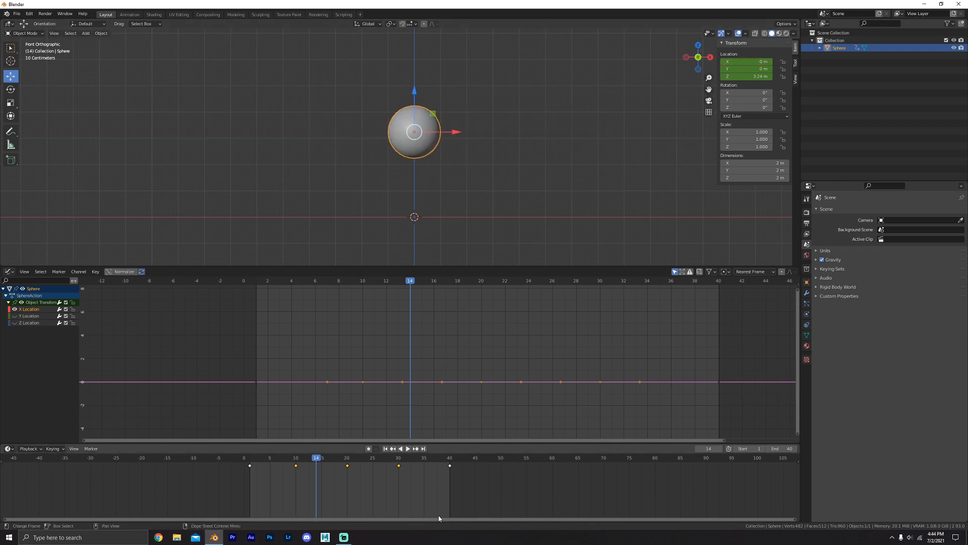
pyautogui.click(314, 344)
pyautogui.moveTo(316, 328); pyautogui.dragTo(630, 422)
pyautogui.press('x')
pyautogui.click(432, 379)
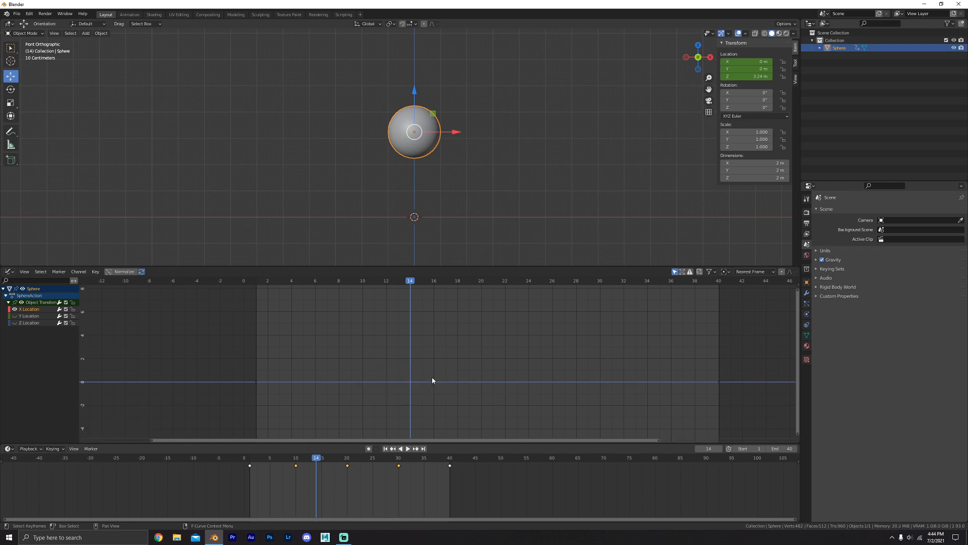
# Go to frame 40 and raise the X Location keyframe there vertically to about 9.98 m.
pyautogui.click(257, 382)
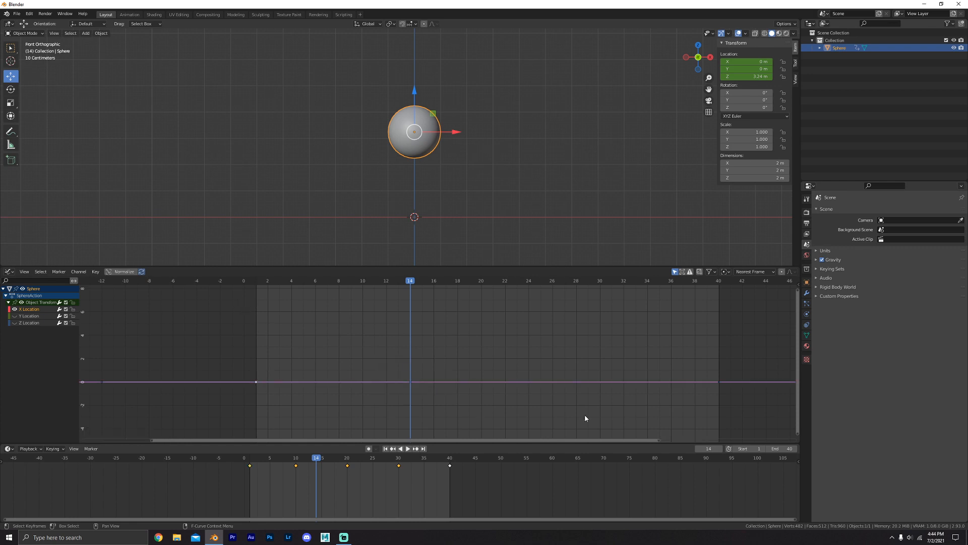
pyautogui.click(718, 381)
pyautogui.click(718, 283)
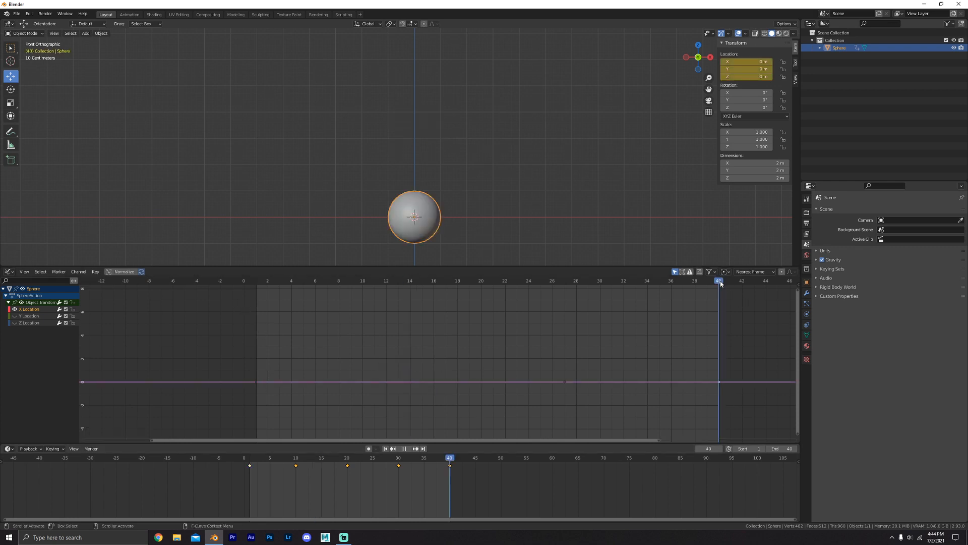
pyautogui.press('g')
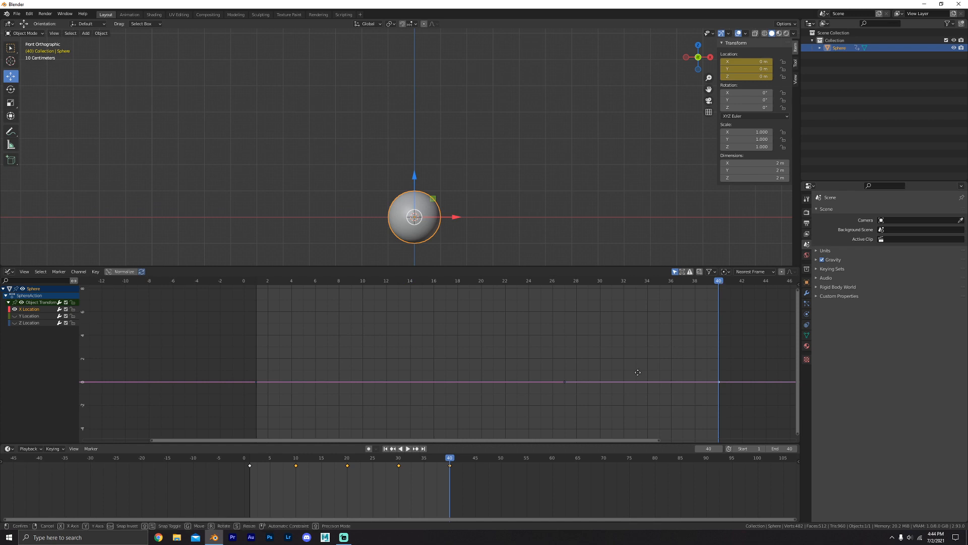
pyautogui.press('y')
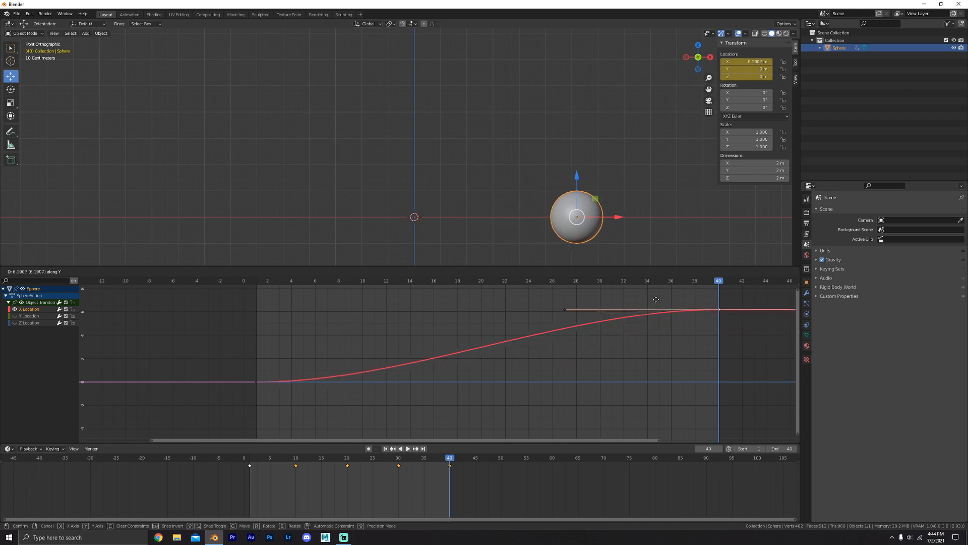
pyautogui.click(675, 372)
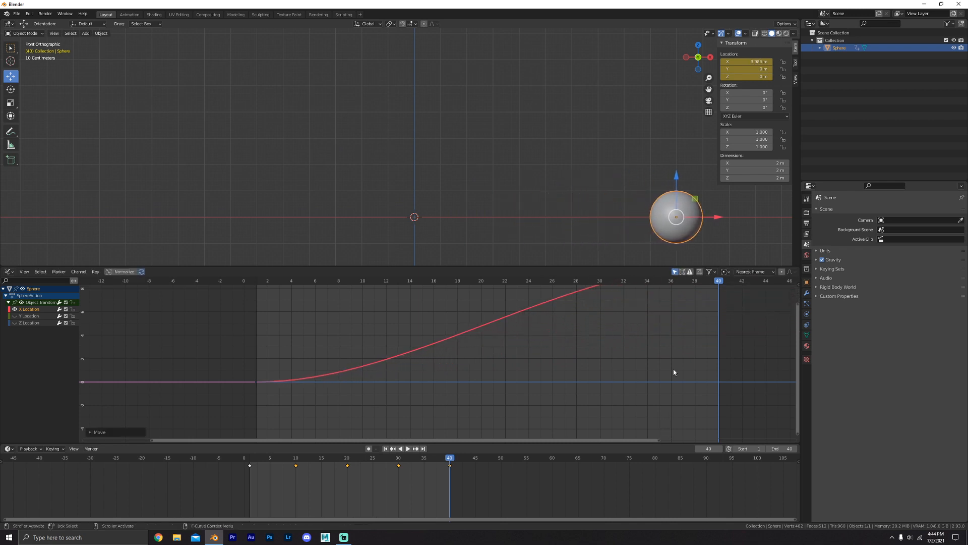
# Set the sphere's X location to 10 m at frame 40 and insert an Available keyframe.
pyautogui.doubleClick(746, 62)
pyautogui.write('10')
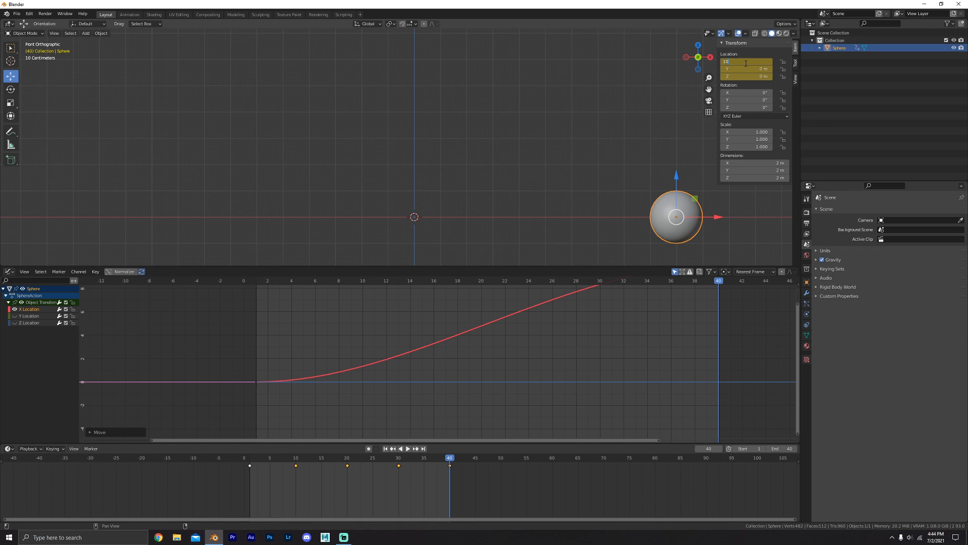
pyautogui.press('Return')
pyautogui.press('i')
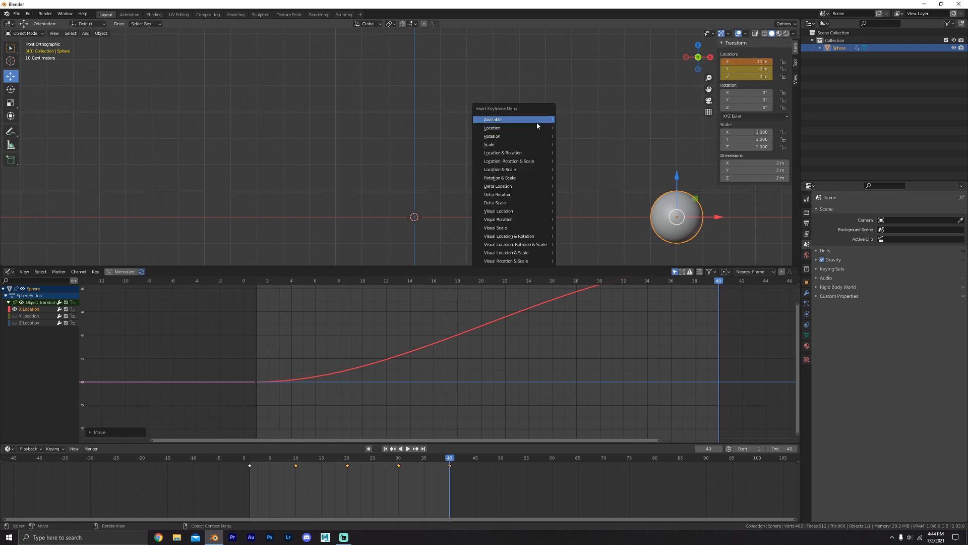
pyautogui.click(537, 123)
# Fit the X Location curve in view, play the sphere's forward bounce from frame 1, and return to frame 1.
pyautogui.press('Home')
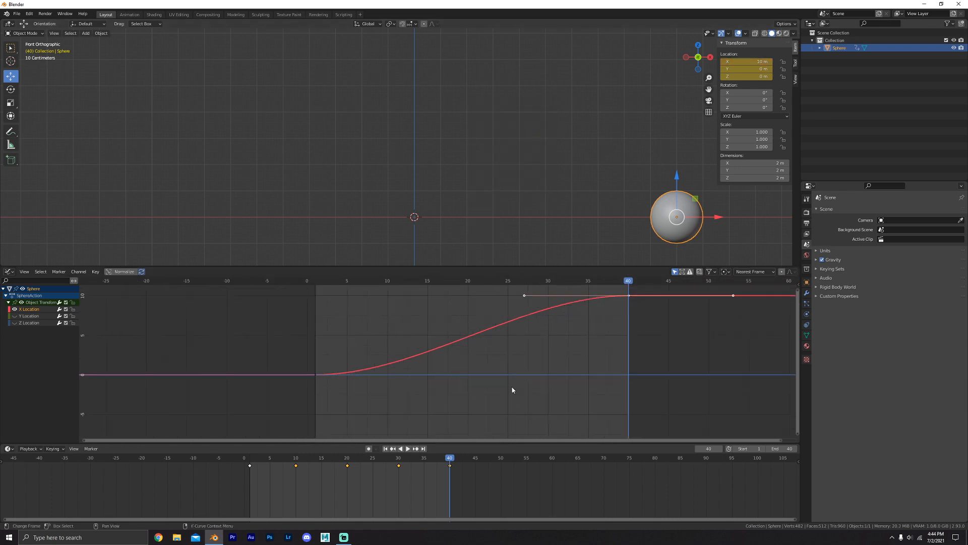
pyautogui.moveTo(541, 344); pyautogui.dragTo(522, 369, button='middle')
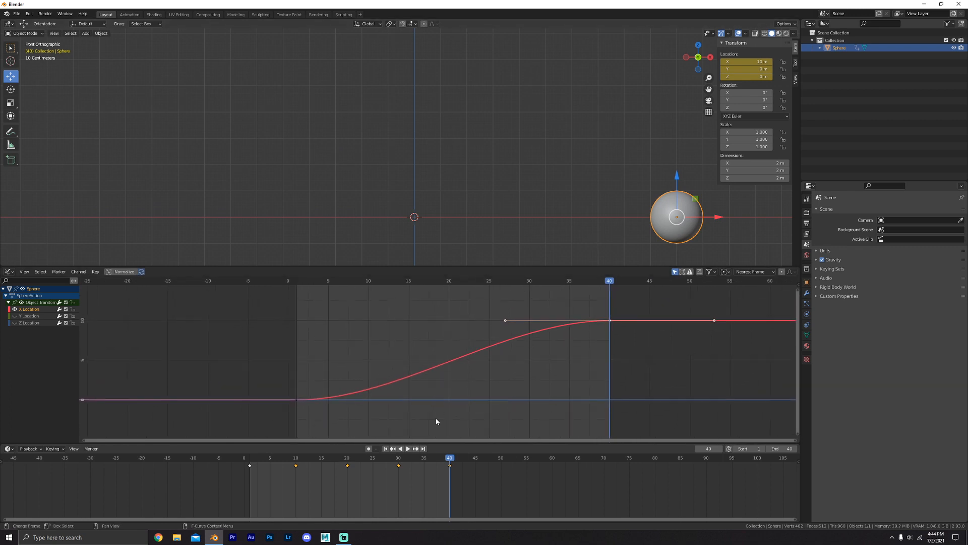
pyautogui.click(251, 460)
pyautogui.press('space')
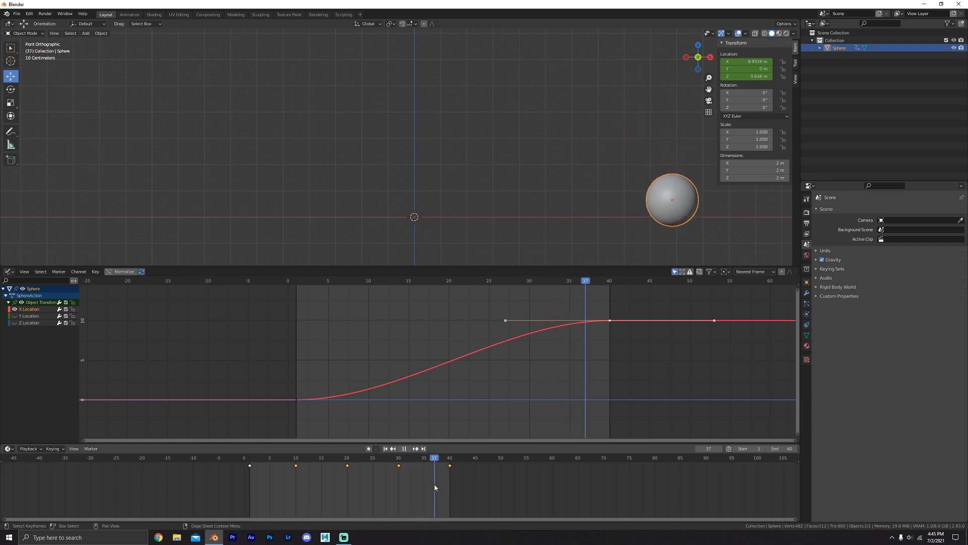
pyautogui.moveTo(434, 485); pyautogui.dragTo(250, 488)
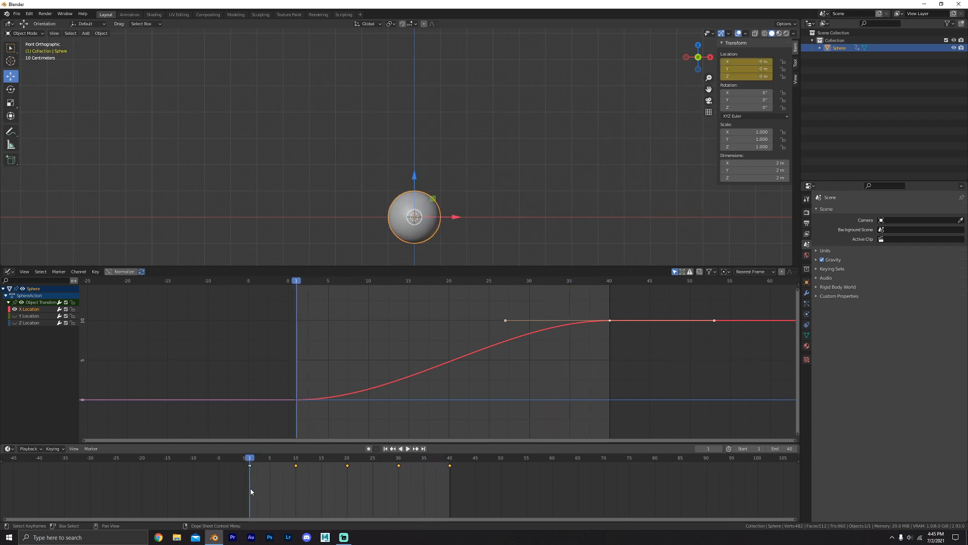
# Show the sphere's Z Location curve to compare it with the X Location curve, and hide it again.
pyautogui.click(14, 323)
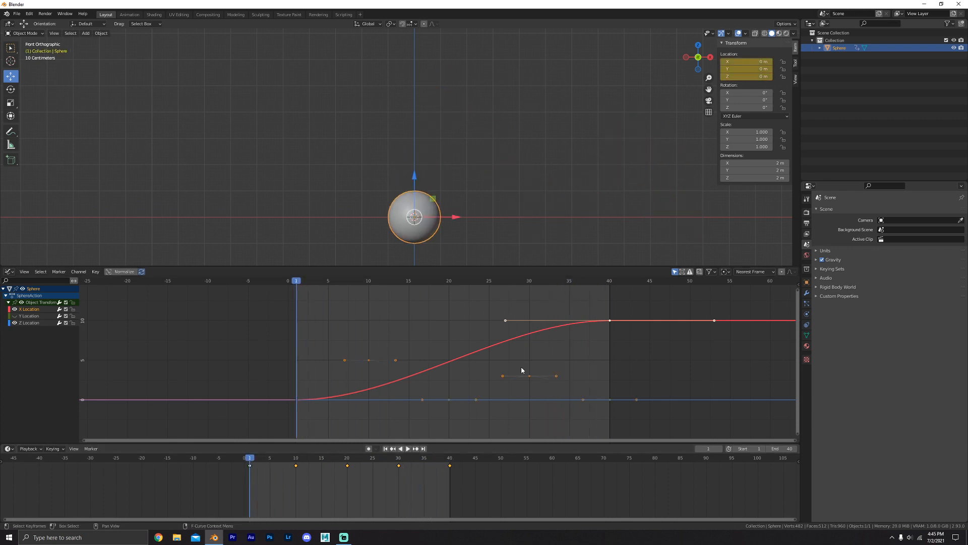
pyautogui.click(28, 323)
pyautogui.click(28, 316)
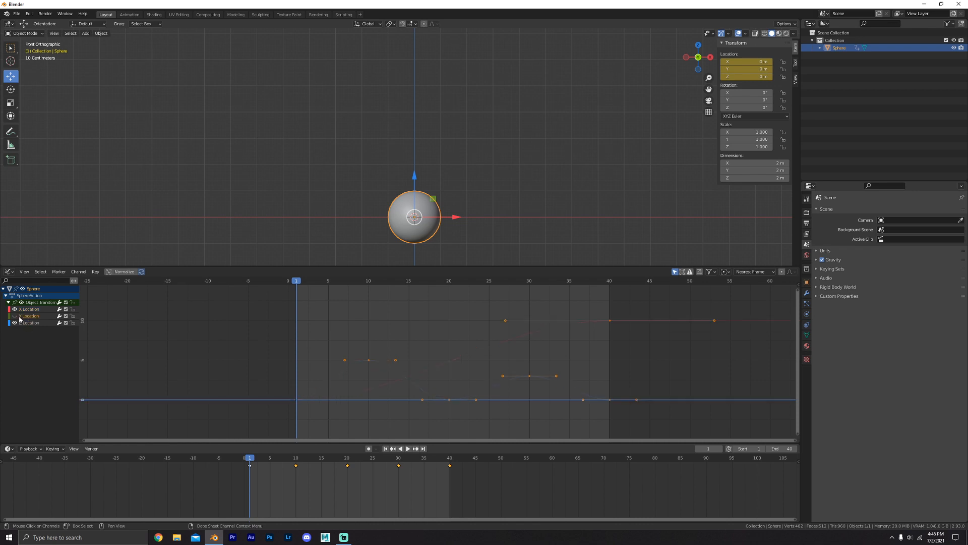
pyautogui.click(15, 316)
pyautogui.click(14, 315)
pyautogui.click(27, 323)
pyautogui.click(32, 309)
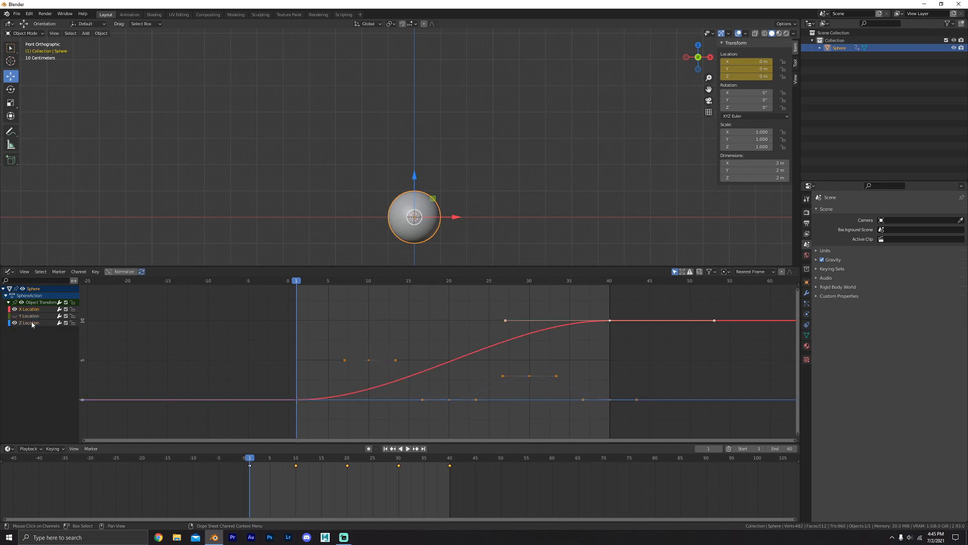
pyautogui.click(28, 323)
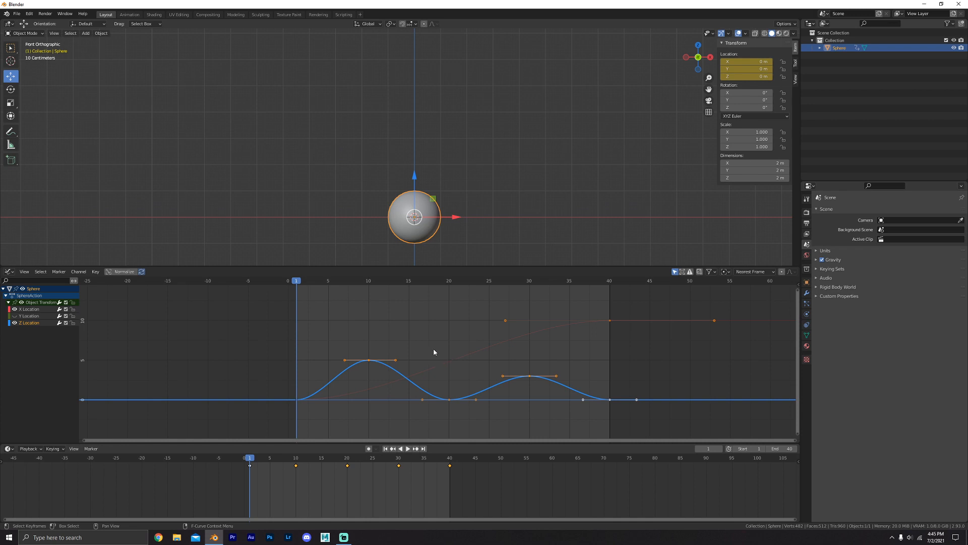
pyautogui.click(14, 323)
pyautogui.click(22, 310)
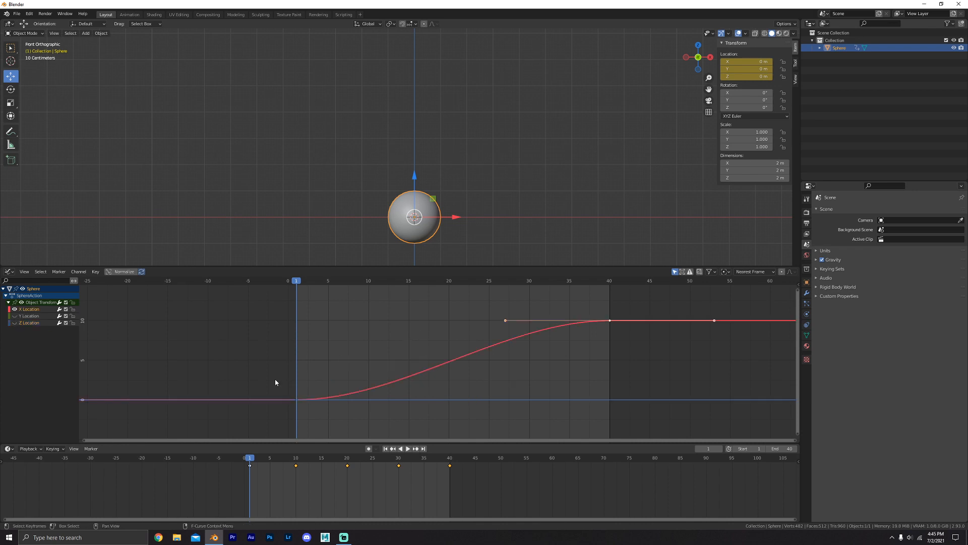
# Set the handle type of the sphere's X Location keyframe at frame 1 to Vector.
pyautogui.moveTo(274, 381); pyautogui.dragTo(323, 412)
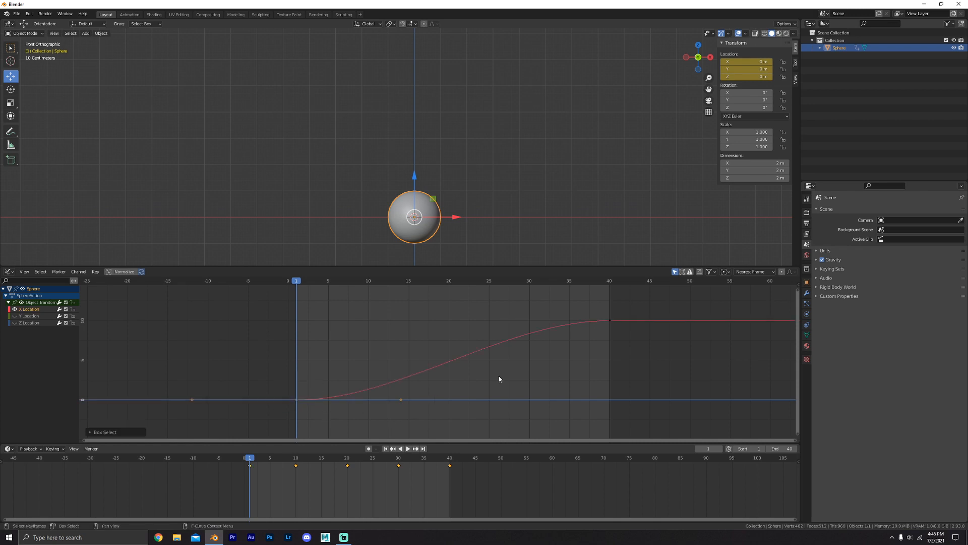
pyautogui.click(611, 320)
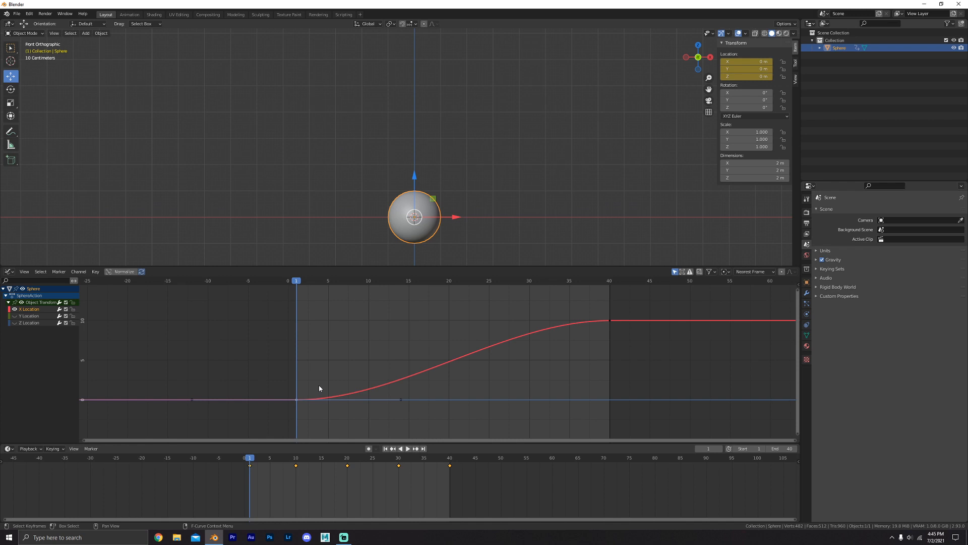
pyautogui.press('v')
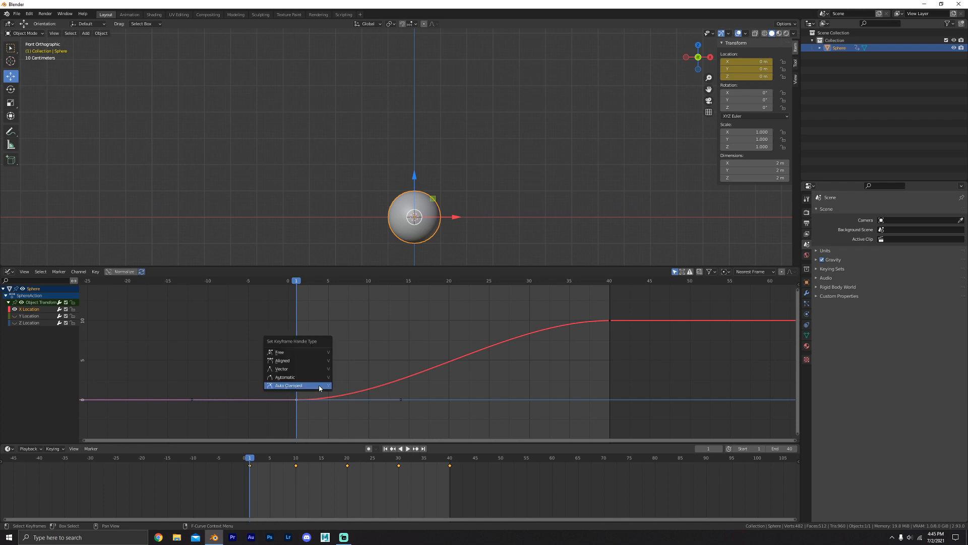
pyautogui.click(290, 370)
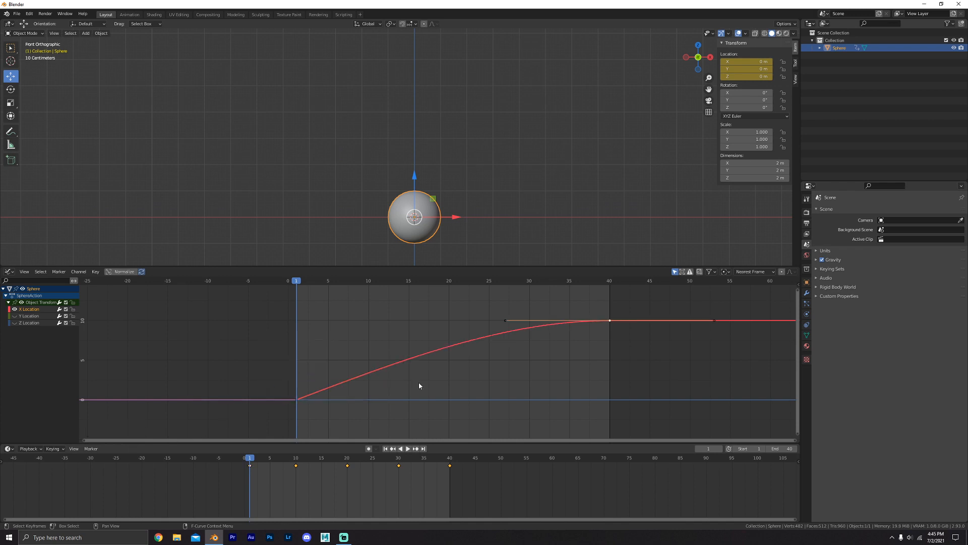
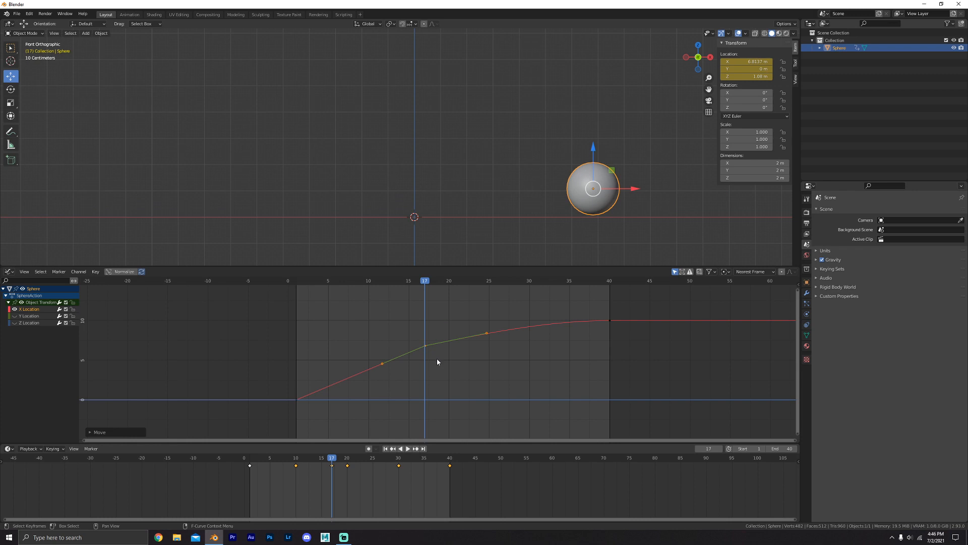
# Try moving the extra mid-curve X Location keyframe up and back to about frame 14 at about 15 m.
pyautogui.scroll(2, 436, 359)
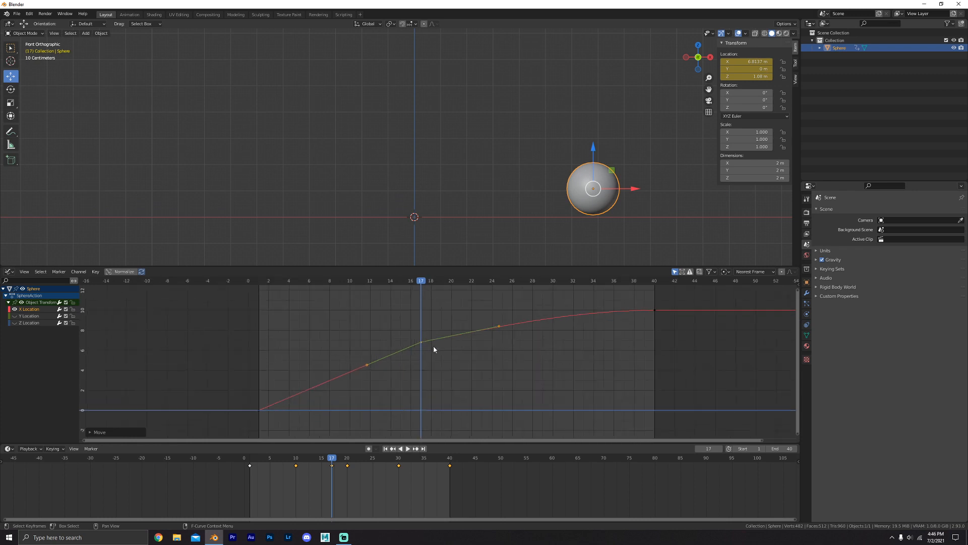
pyautogui.scroll(-3, 449, 372)
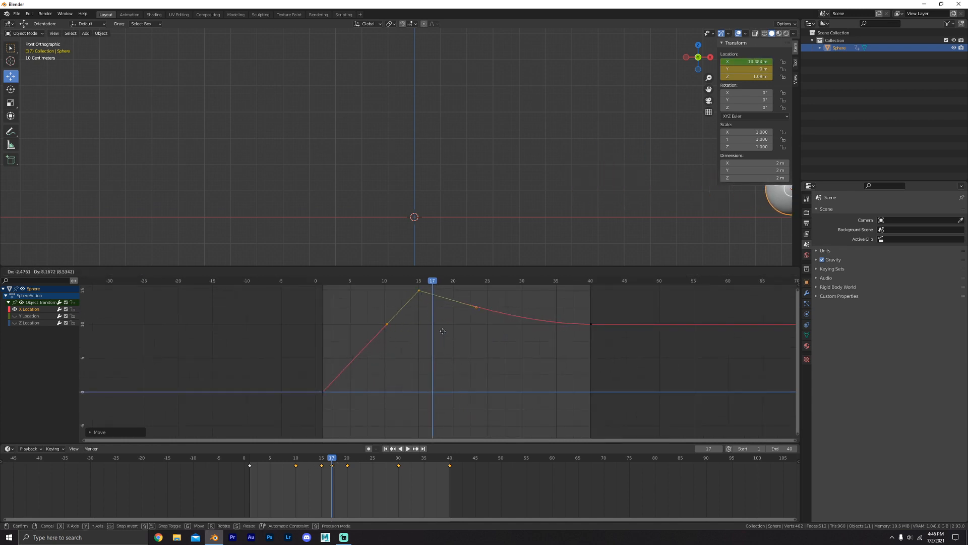
pyautogui.click(402, 339)
pyautogui.moveTo(401, 338); pyautogui.dragTo(403, 383, button='middle')
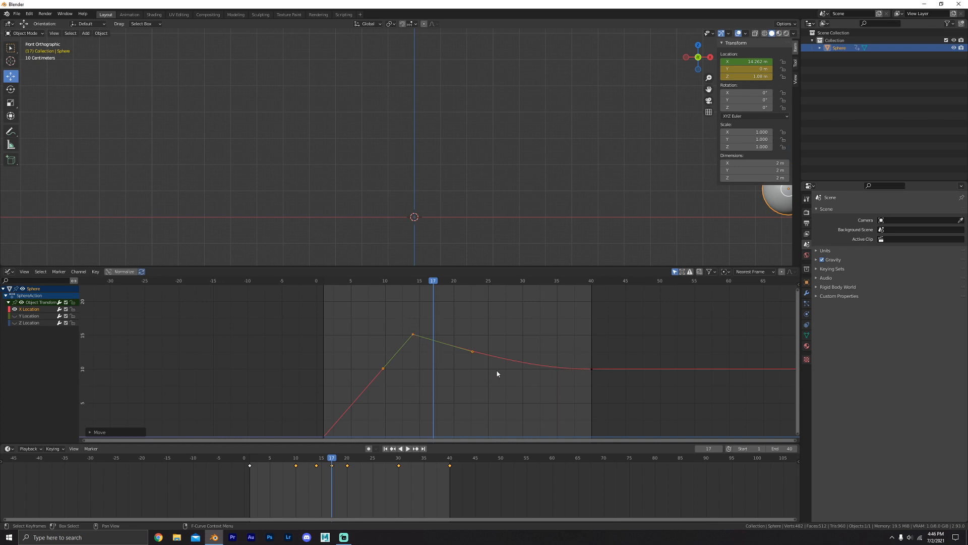
pyautogui.moveTo(409, 342); pyautogui.dragTo(418, 310, button='middle')
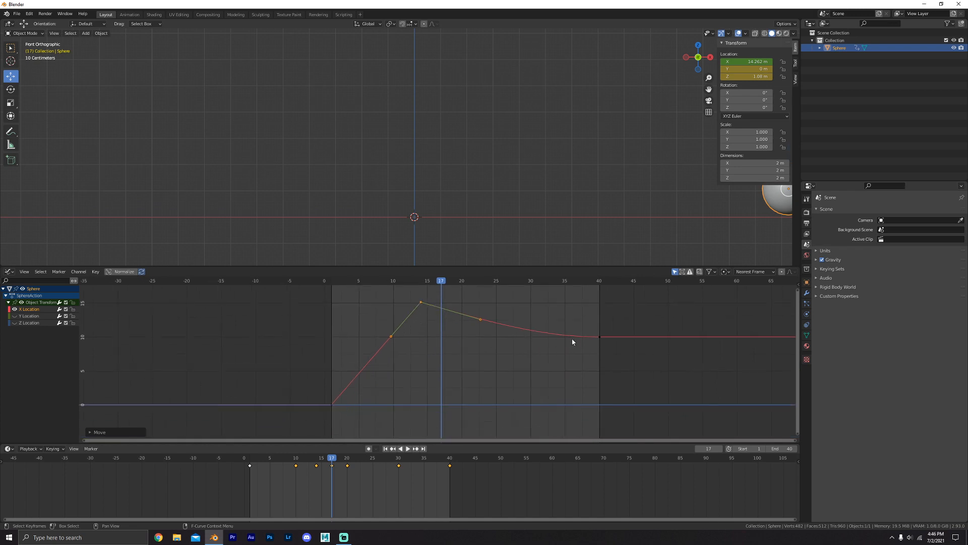
# Delete the extra X Location keyframe between the keyframes at frames 1 and 40.
pyautogui.click(600, 338)
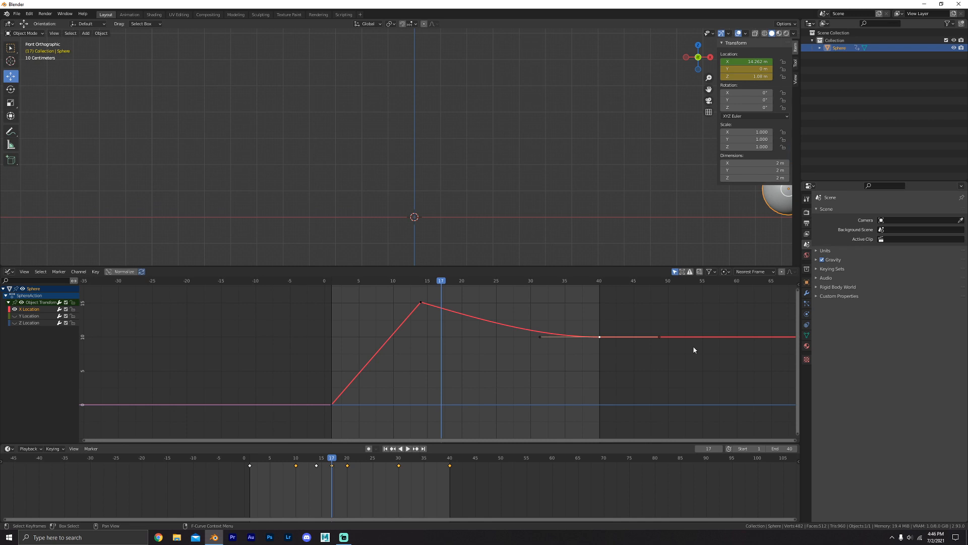
pyautogui.moveTo(492, 338); pyautogui.dragTo(476, 357, button='middle')
pyautogui.moveTo(443, 363); pyautogui.dragTo(399, 312)
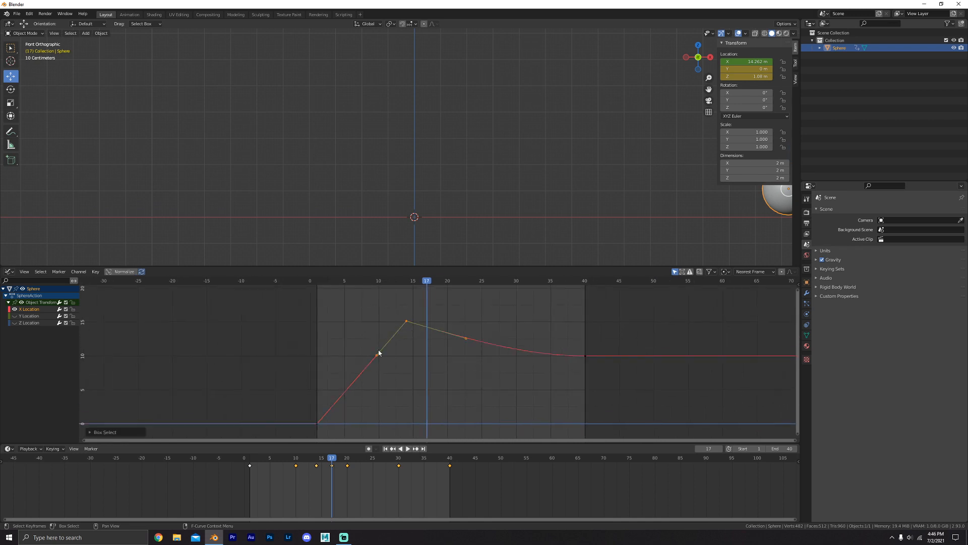
pyautogui.press('x')
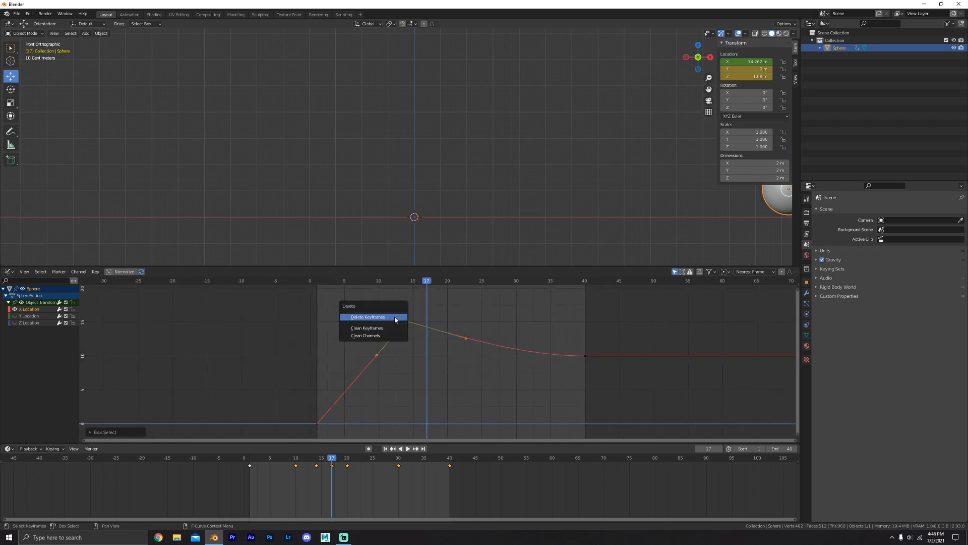
pyautogui.click(394, 317)
pyautogui.moveTo(409, 383); pyautogui.dragTo(457, 349, button='middle')
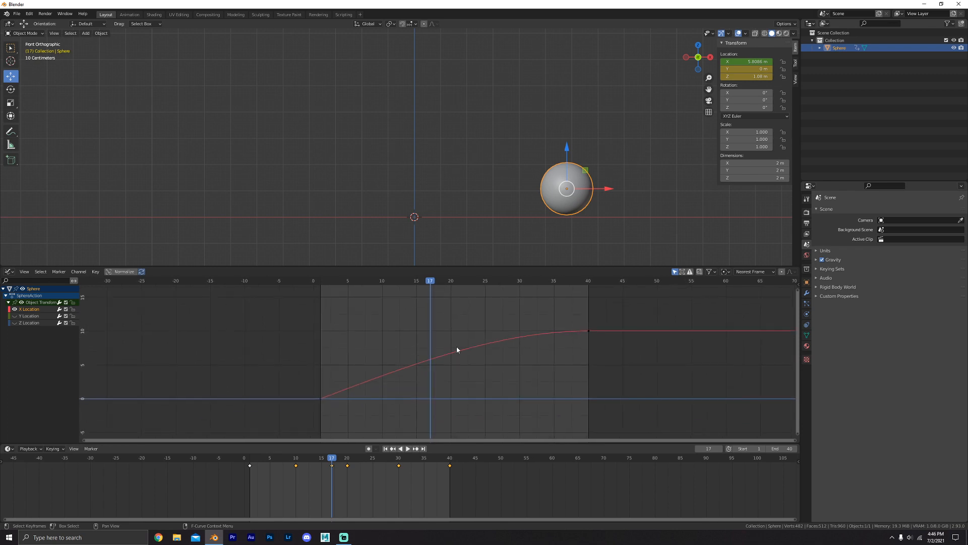
# Play the sphere's motion, and stretch the incoming handle of the frame 40 X Location keyframe horizontally back to about frame 20.
pyautogui.click(321, 398)
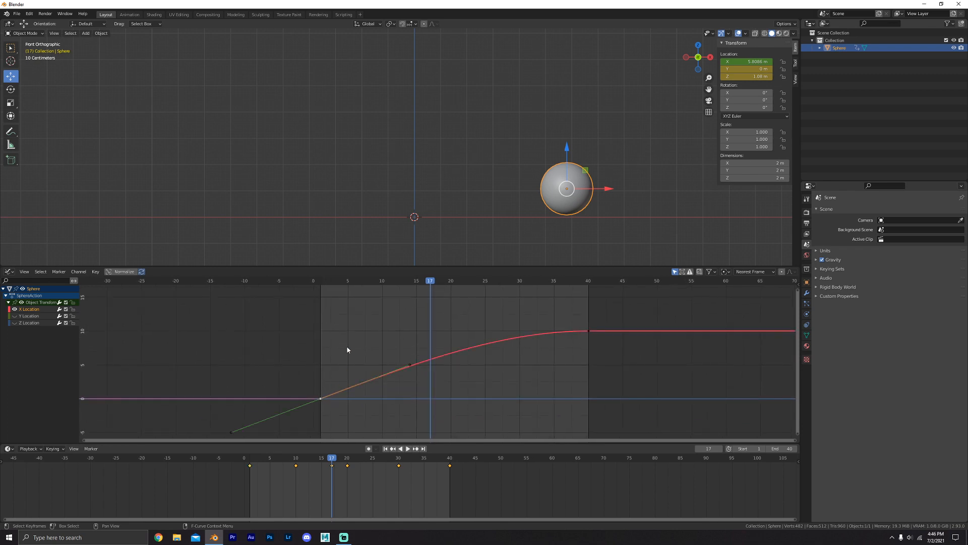
pyautogui.moveTo(323, 287); pyautogui.dragTo(626, 350)
pyautogui.press('space')
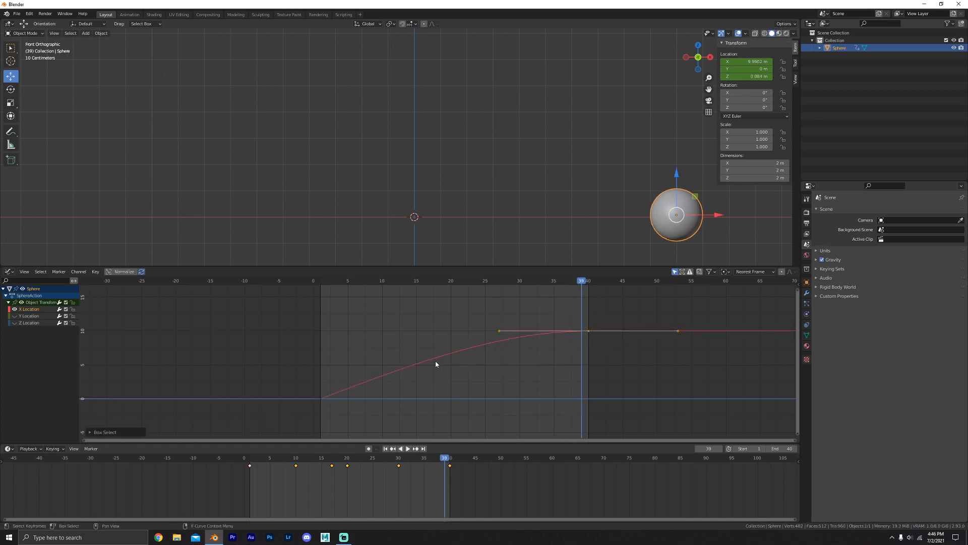
pyautogui.moveTo(500, 332); pyautogui.dragTo(418, 352)
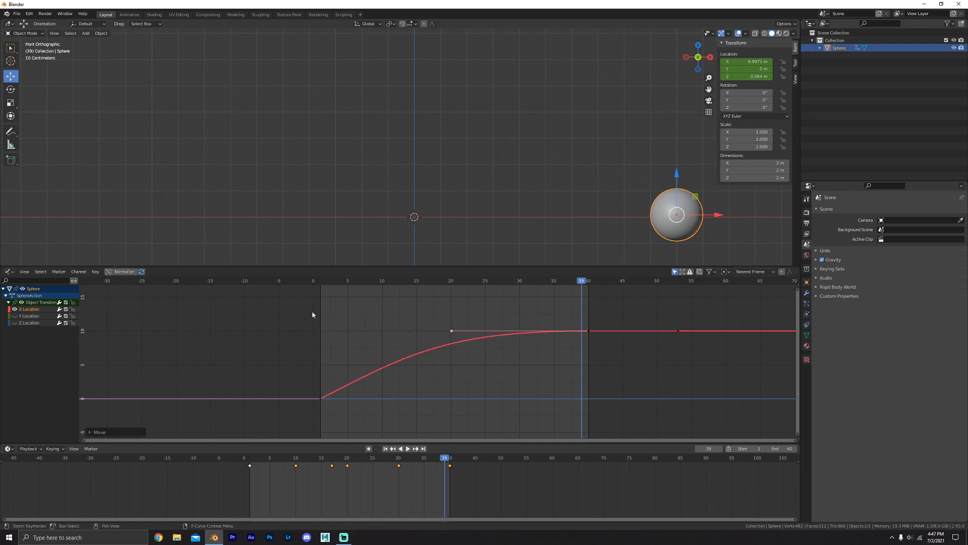
# Play the animation repeatedly from frame 1, stopping partway, to examine how fast the sphere travels along X.
pyautogui.click(321, 281)
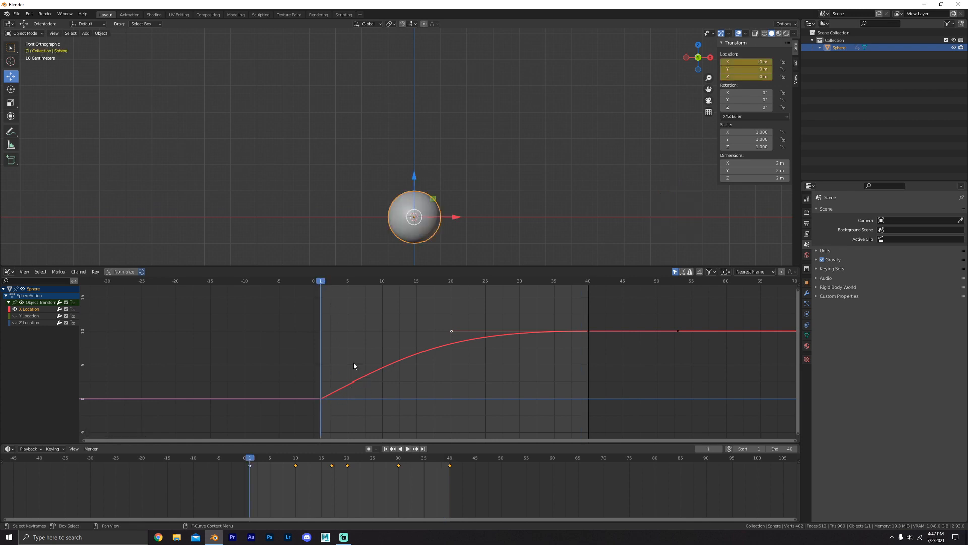
pyautogui.click(588, 331)
pyautogui.press('space')
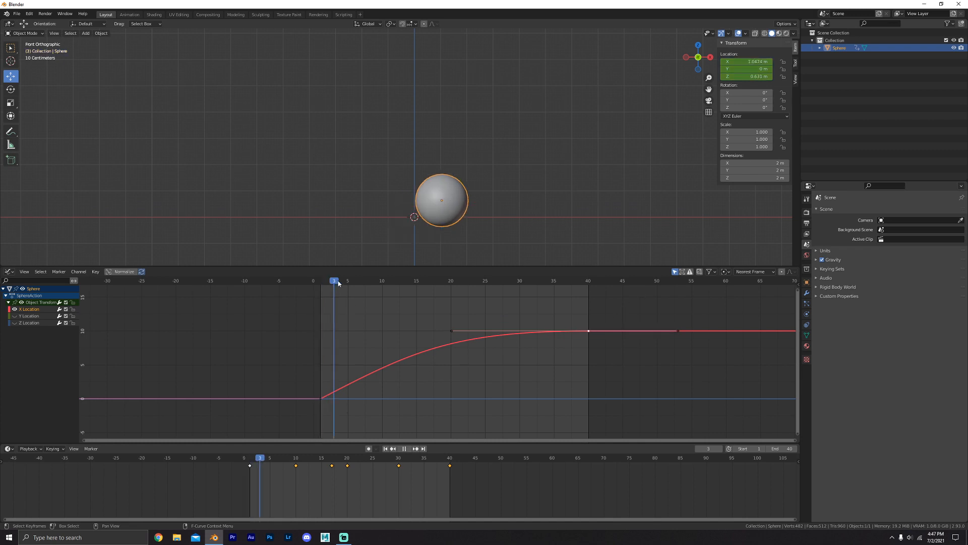
pyautogui.press('space')
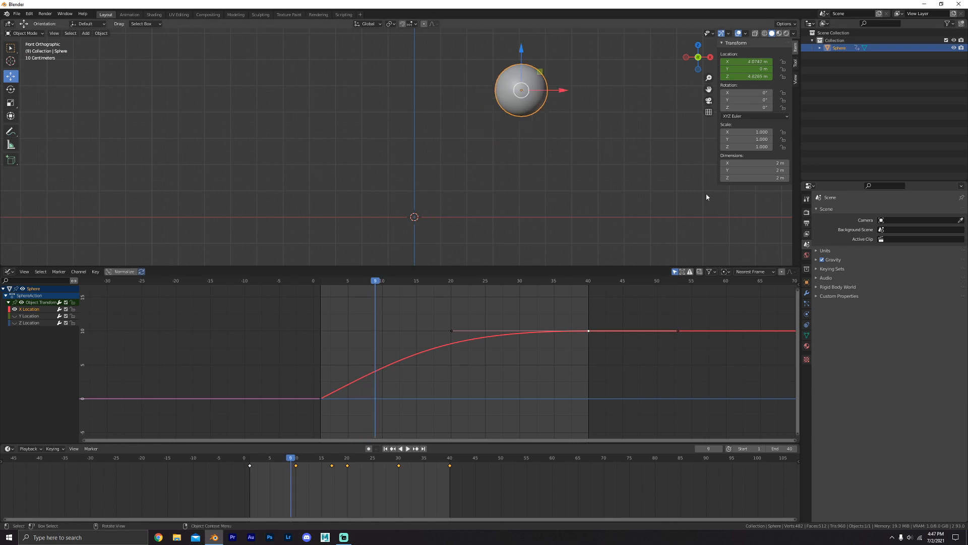
pyautogui.press('space')
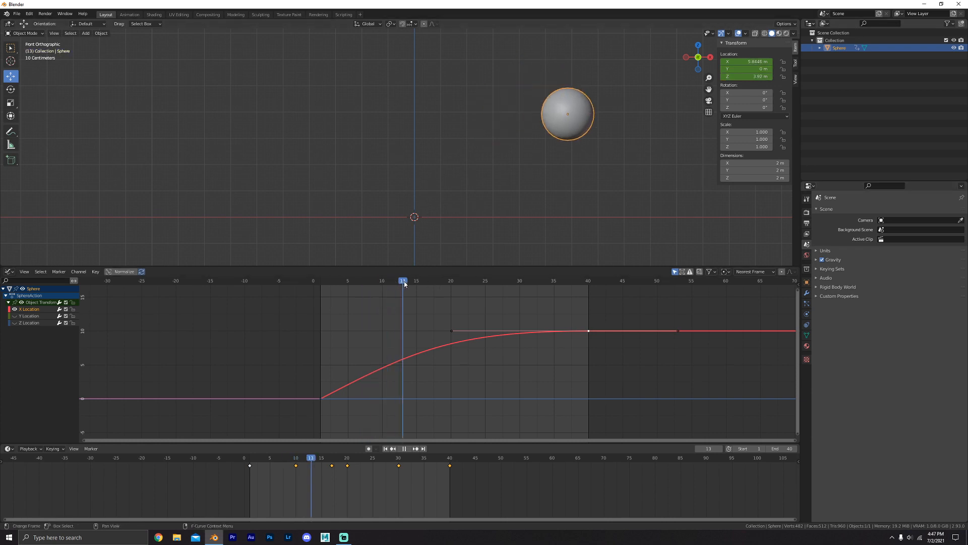
pyautogui.press('space')
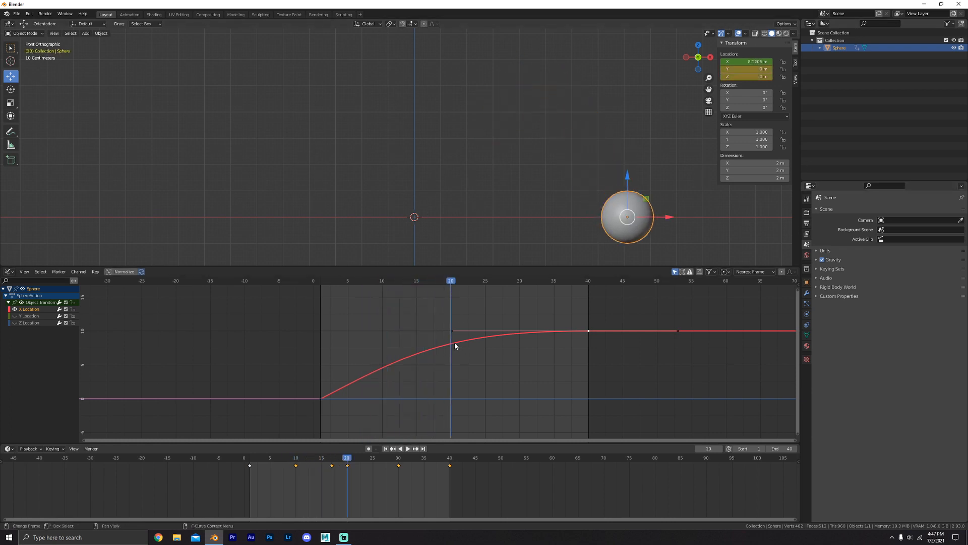
pyautogui.moveTo(319, 281); pyautogui.dragTo(380, 292)
pyautogui.click(322, 280)
pyautogui.press('space')
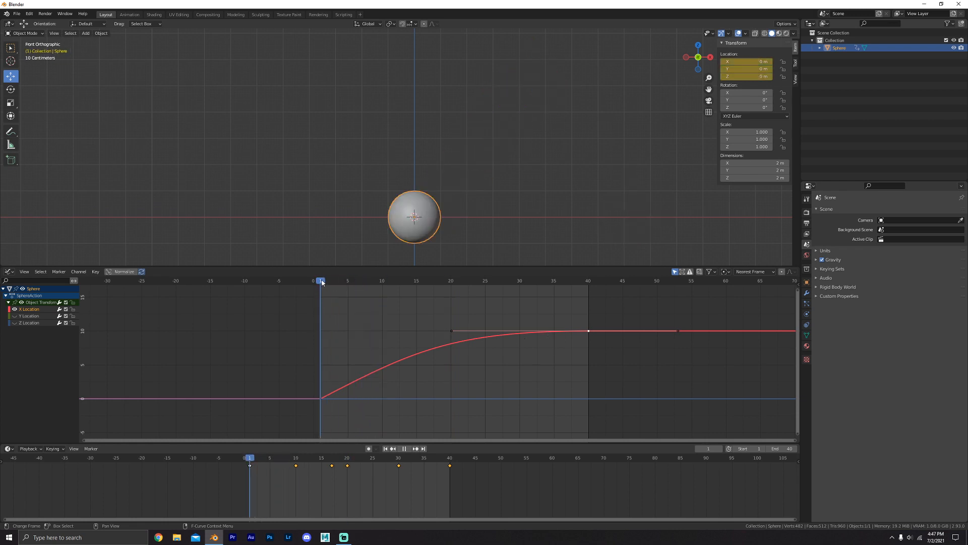
pyautogui.press('space')
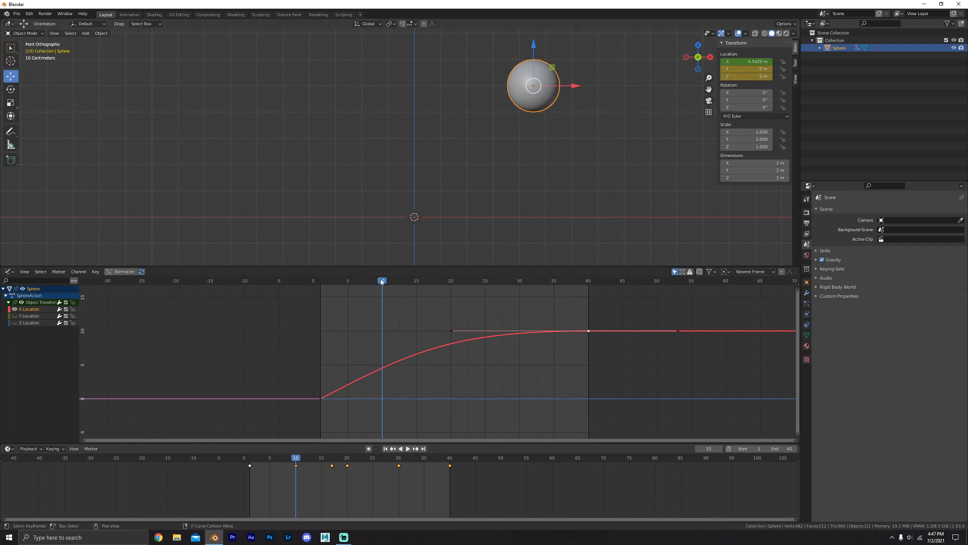
# Scrub through frames 20, 30 and 40 to compare the X distance the sphere covers in each interval.
pyautogui.moveTo(382, 282); pyautogui.dragTo(451, 283)
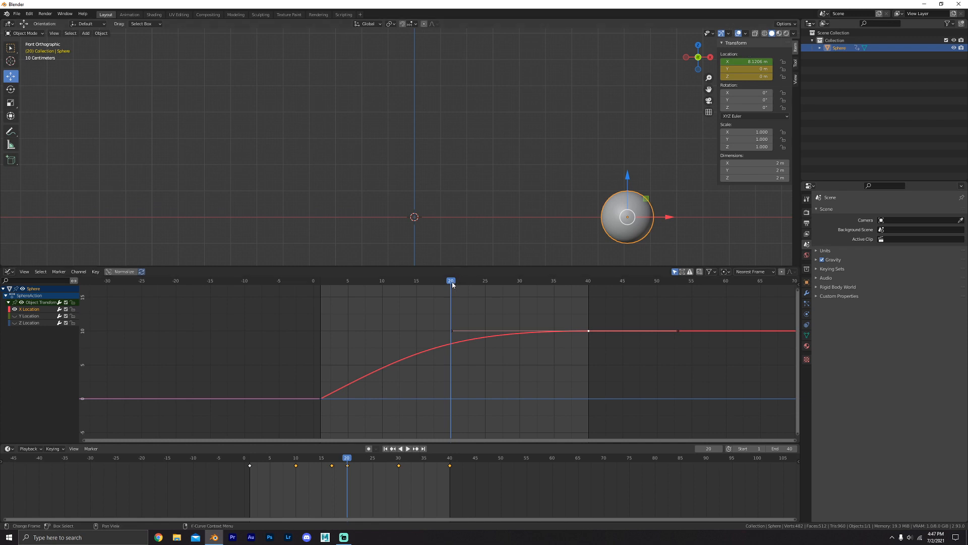
pyautogui.moveTo(453, 285); pyautogui.dragTo(519, 288)
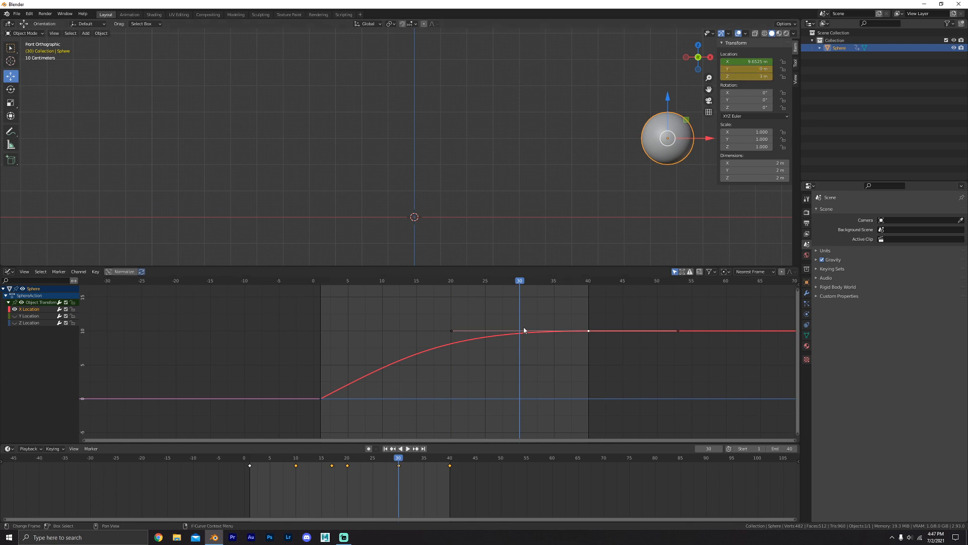
pyautogui.moveTo(519, 281); pyautogui.dragTo(586, 311)
pyautogui.moveTo(433, 314); pyautogui.dragTo(475, 348)
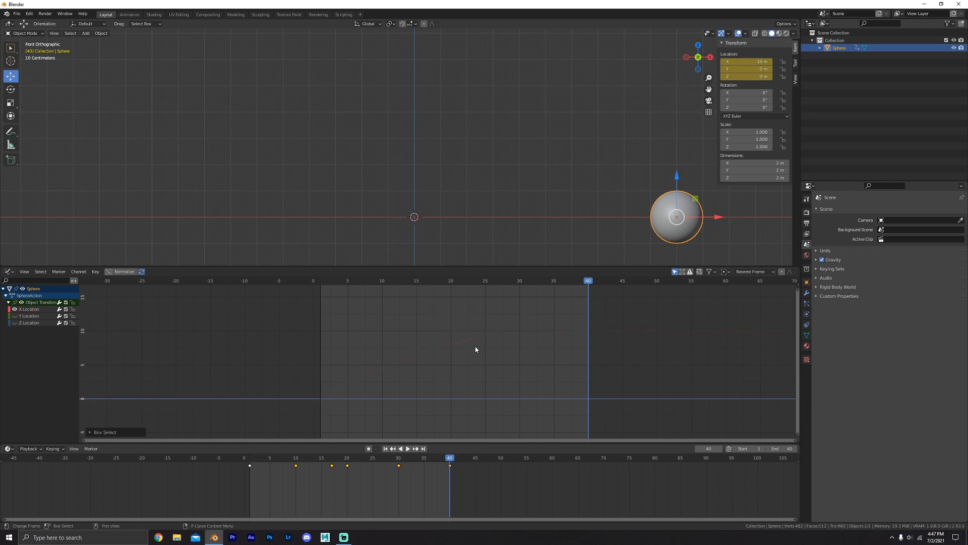
pyautogui.click(467, 346)
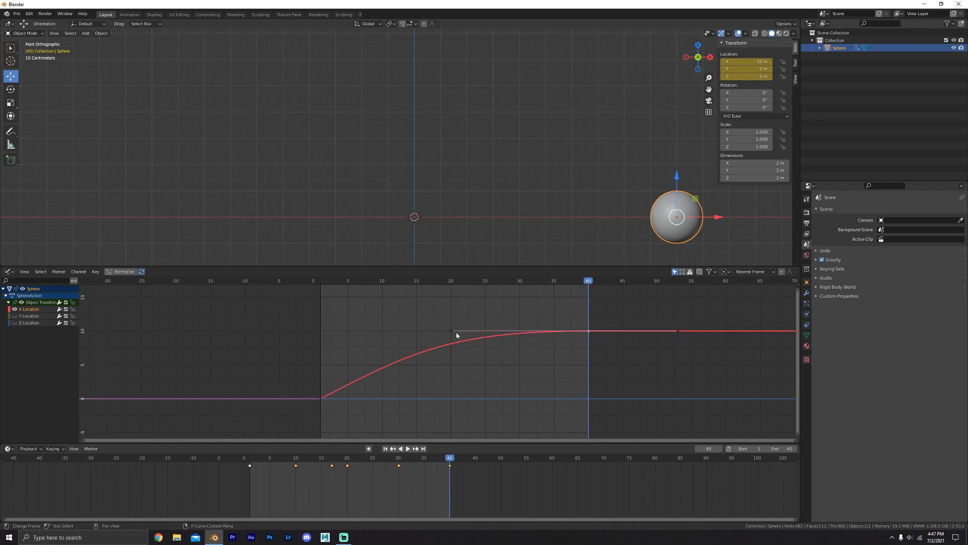
pyautogui.click(455, 331)
pyautogui.click(589, 332)
pyautogui.click(453, 330)
pyautogui.press('g')
pyautogui.press('x')
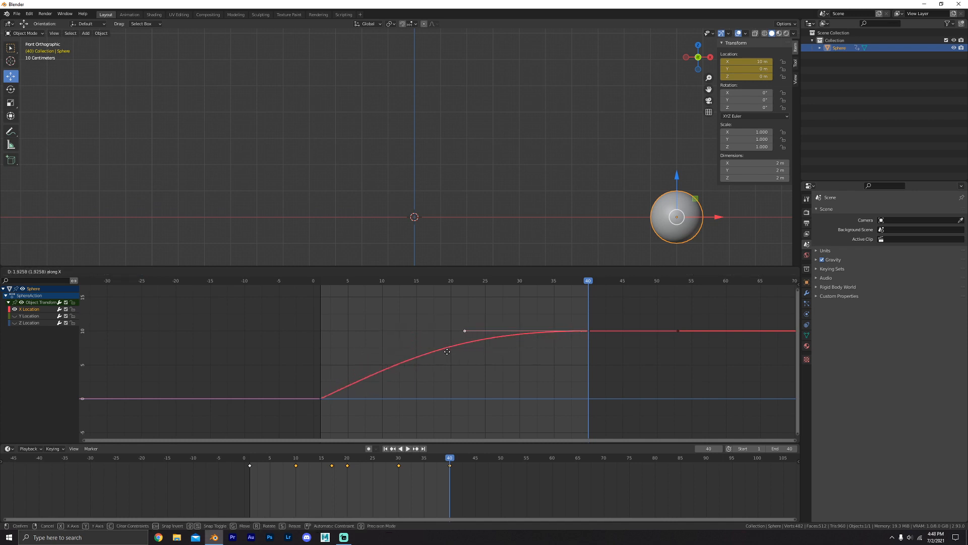
pyautogui.press('Escape')
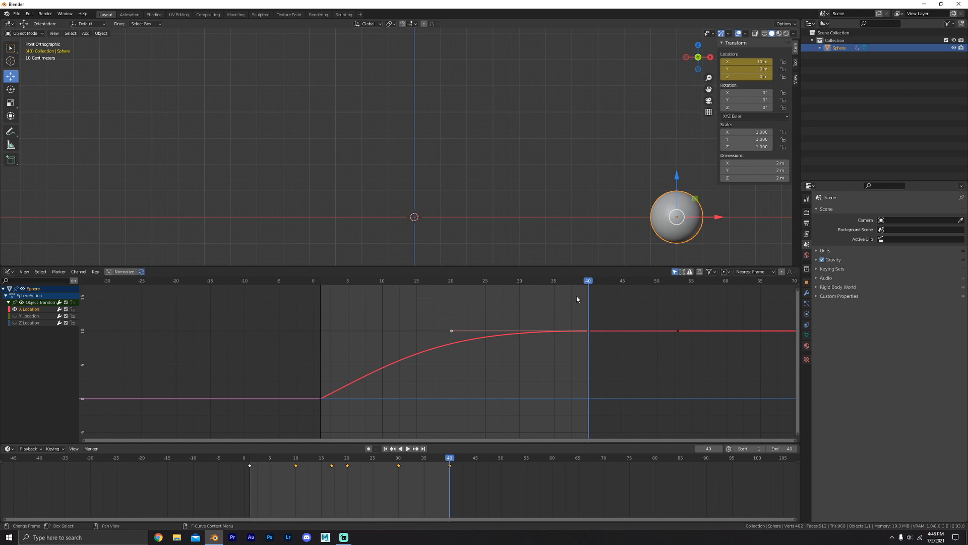
# Play the sphere's bounce with the stretched X Location handle and stop at frame 29.
pyautogui.press('space')
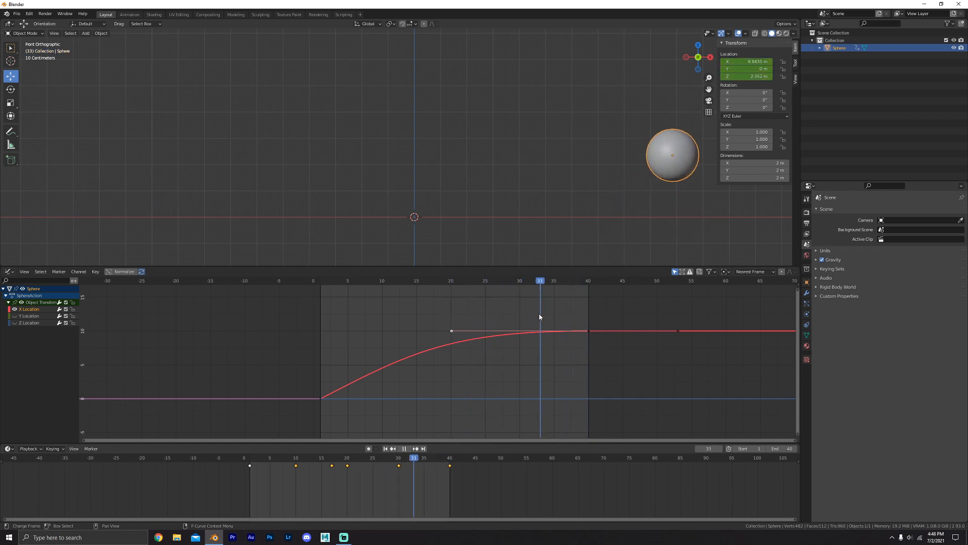
pyautogui.press('space')
pyautogui.press('g')
pyautogui.press('x')
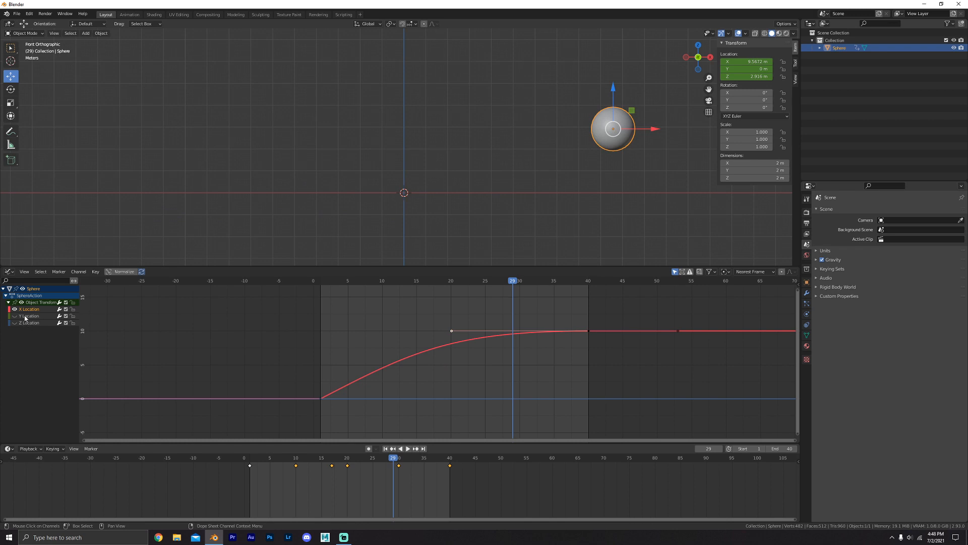
# Hide the sphere's X Location curve and show its Z Location curve for closer inspection.
pyautogui.click(15, 309)
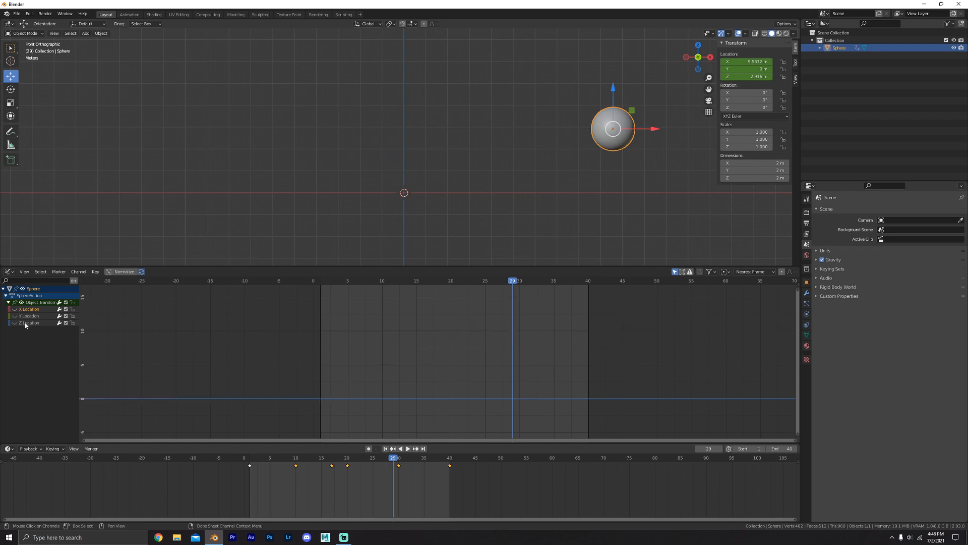
pyautogui.click(15, 322)
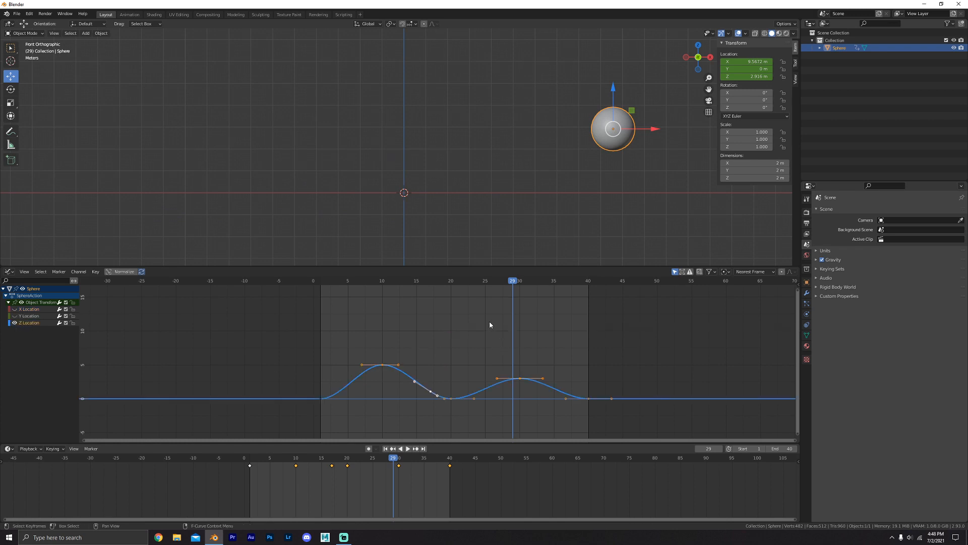
pyautogui.scroll(5, 452, 352)
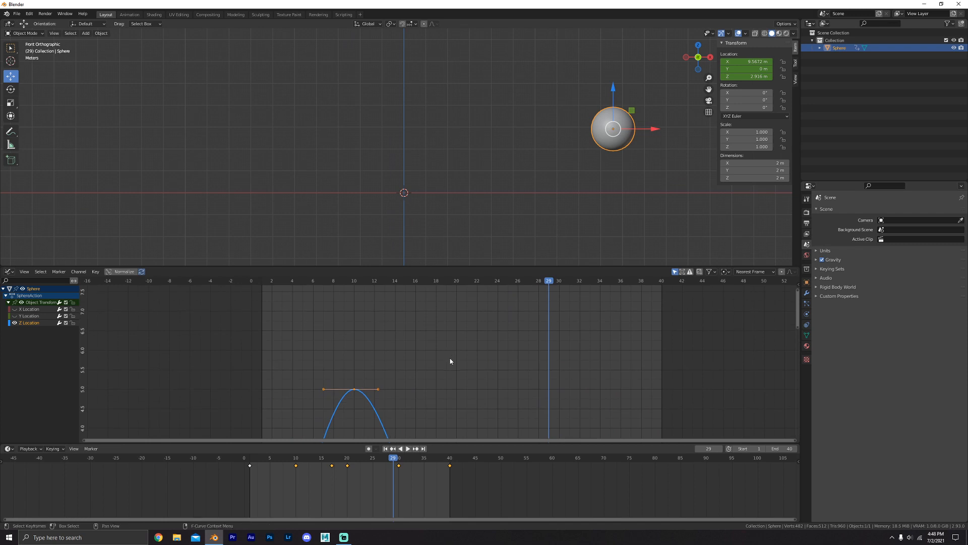
pyautogui.scroll(-6, 451, 361)
pyautogui.keyDown('ctrl'); pyautogui.moveTo(449, 392); pyautogui.dragTo(85, 286, button='middle'); pyautogui.keyUp('ctrl')
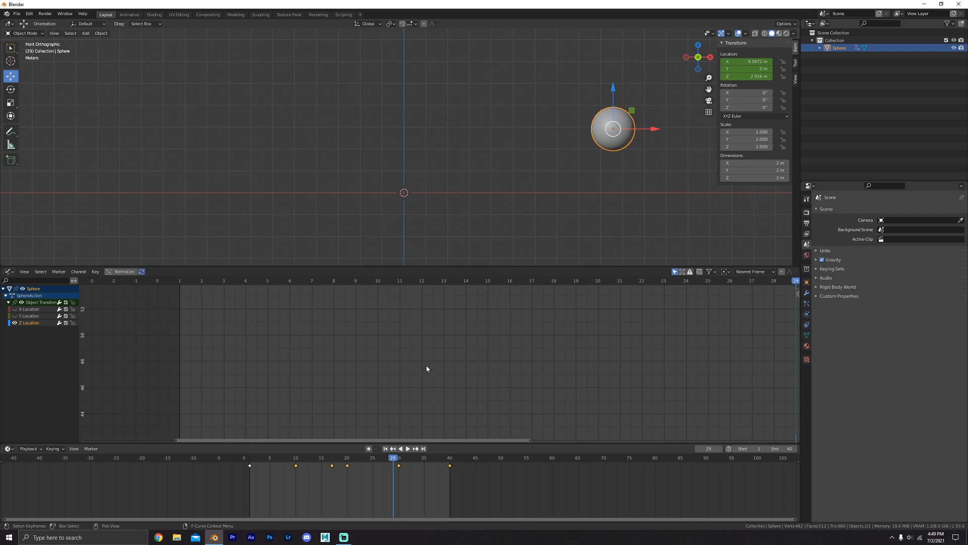
# Fit the Z Location curve in view, scrub the sphere to frame 20 and inspect the curve's keyframe at frame 1.
pyautogui.press('Home')
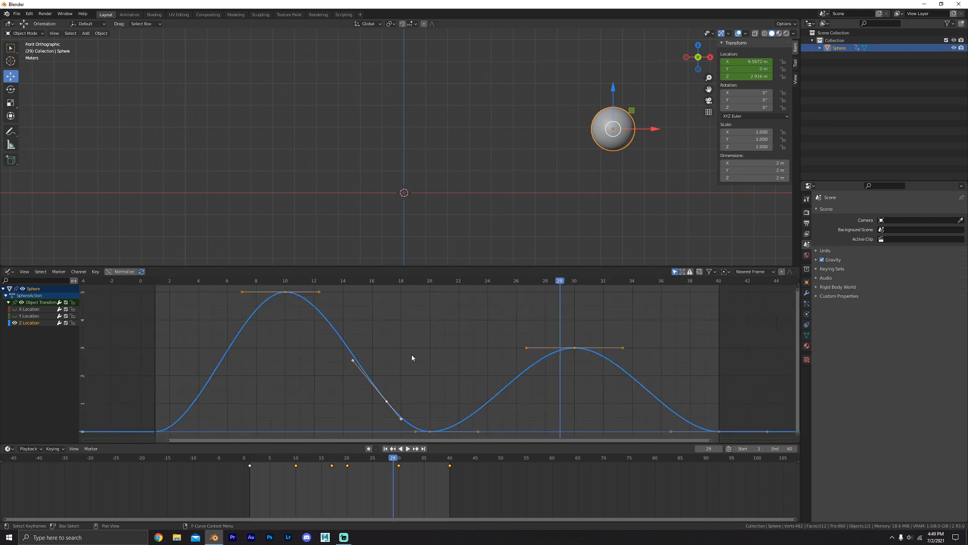
pyautogui.moveTo(412, 358); pyautogui.dragTo(353, 419)
pyautogui.scroll(-2, 328, 384)
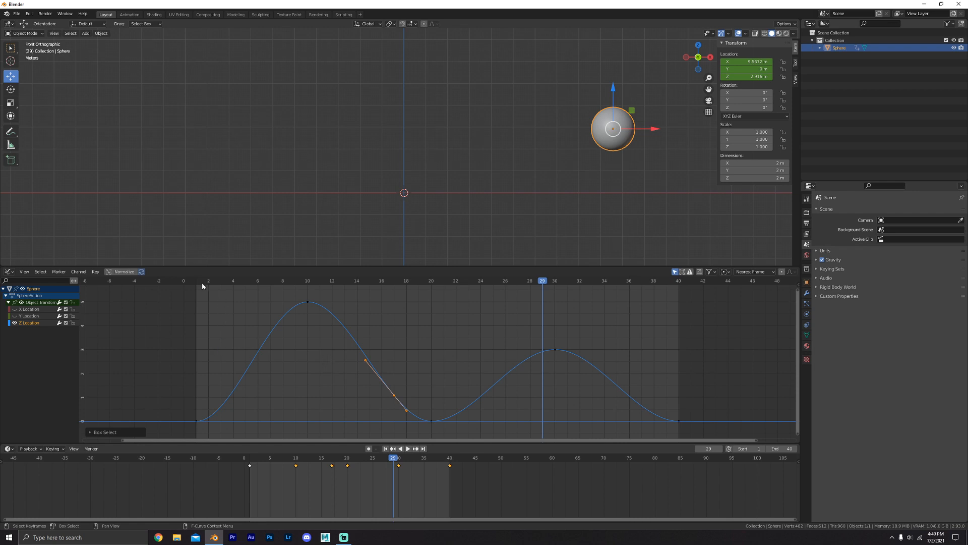
pyautogui.moveTo(202, 282); pyautogui.dragTo(431, 326)
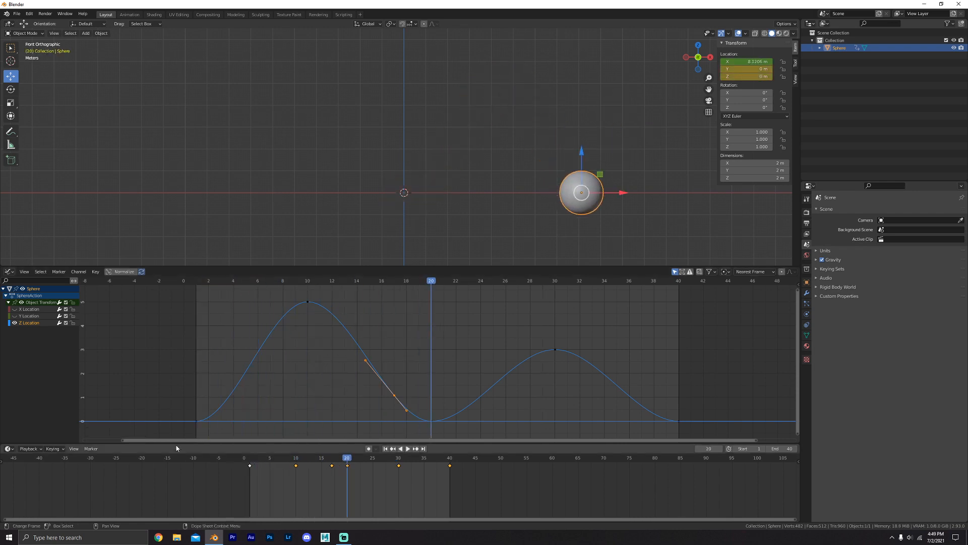
pyautogui.click(200, 419)
pyautogui.moveTo(231, 416); pyautogui.dragTo(242, 439)
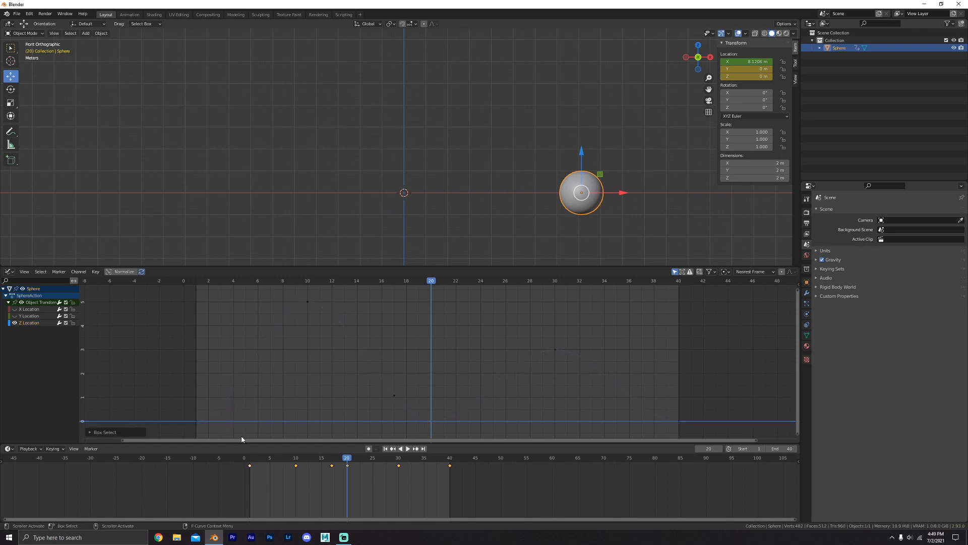
pyautogui.click(196, 421)
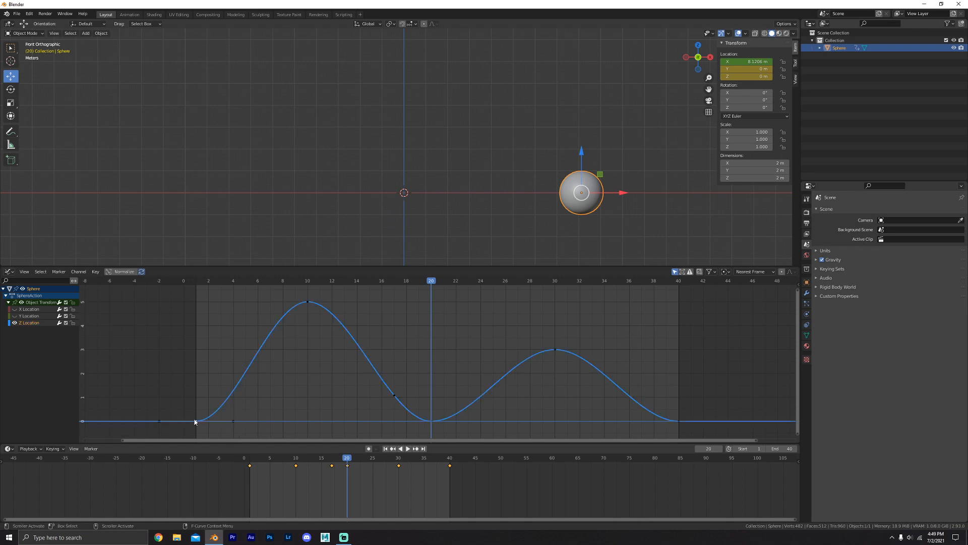
# Scrub the animation from frame 1 to 20 and from frame 1 to 40 to examine how the sphere meets the ground.
pyautogui.click(197, 281)
pyautogui.press('space')
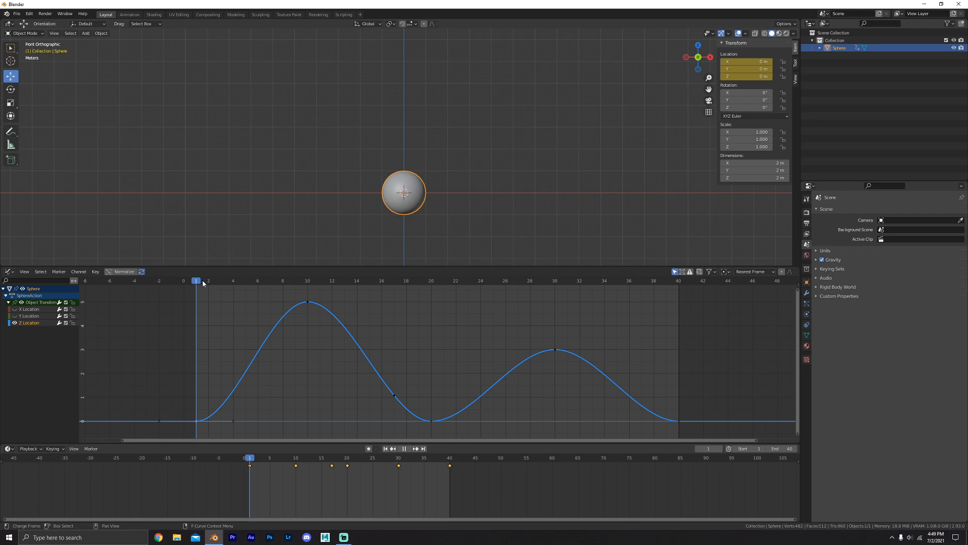
pyautogui.moveTo(203, 284); pyautogui.dragTo(433, 343)
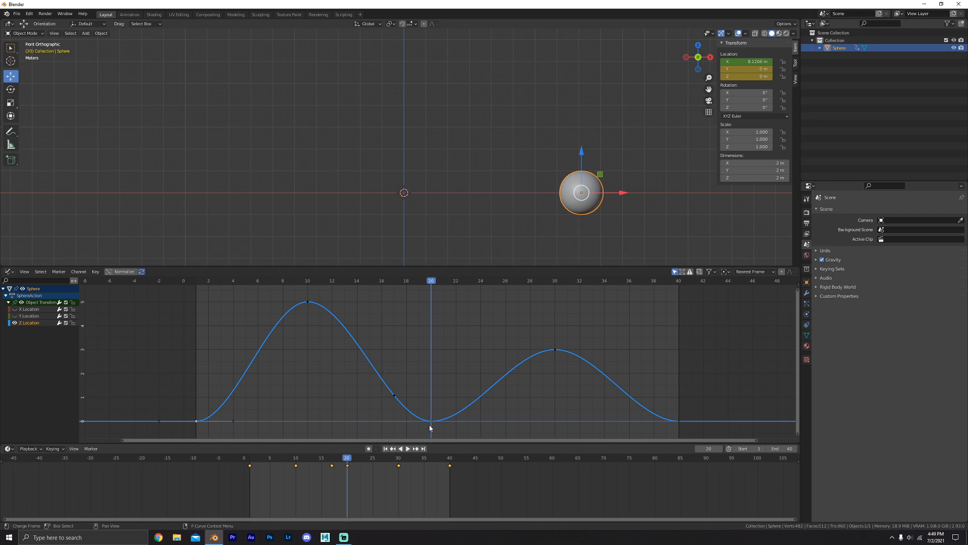
pyautogui.moveTo(199, 286); pyautogui.dragTo(685, 330)
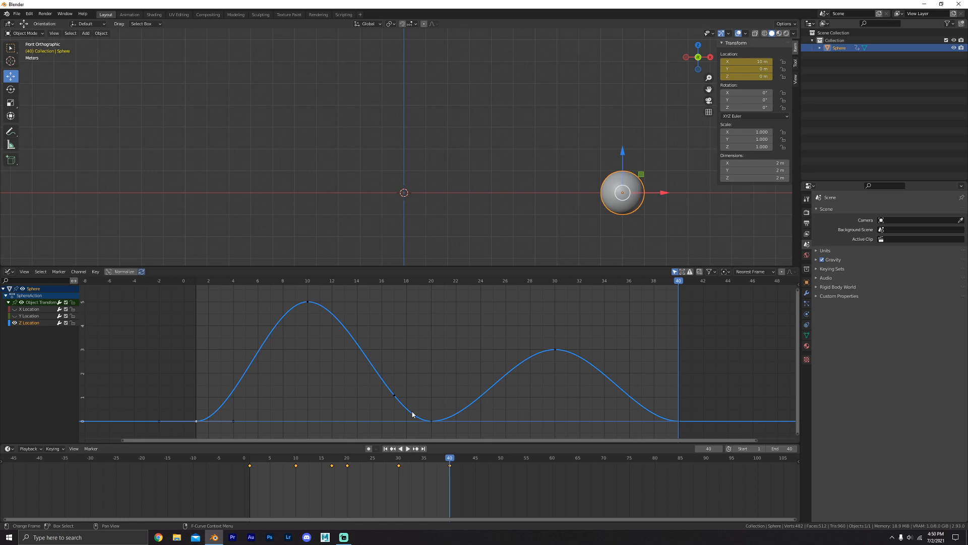
# Delete the extra Z Location keyframe at frame 17 on the falling part of the first bounce.
pyautogui.moveTo(378, 281); pyautogui.dragTo(394, 282)
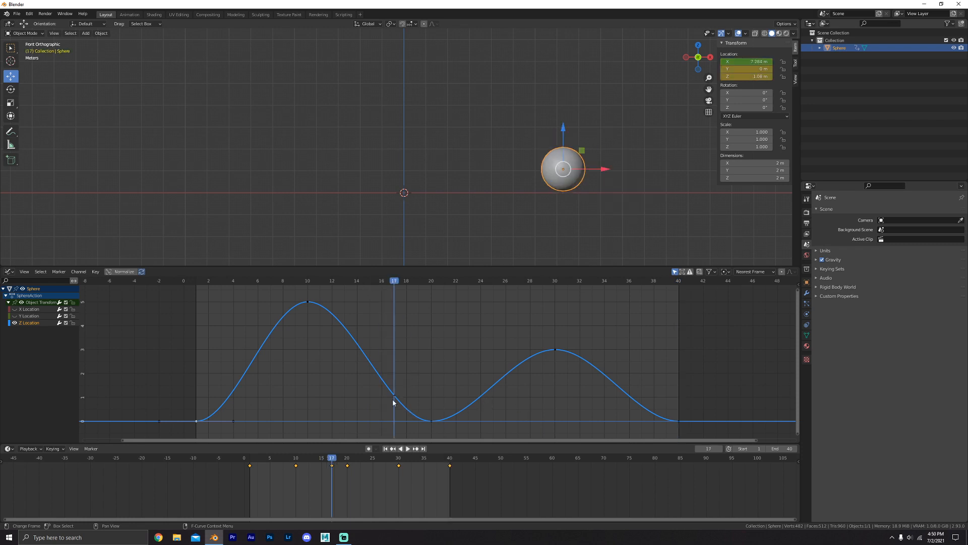
pyautogui.press('i')
pyautogui.press('x')
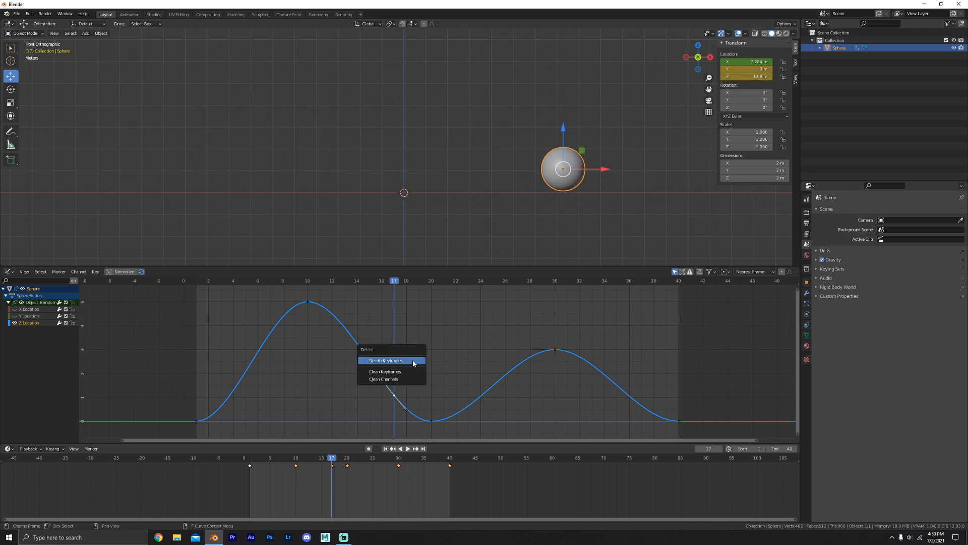
pyautogui.click(413, 361)
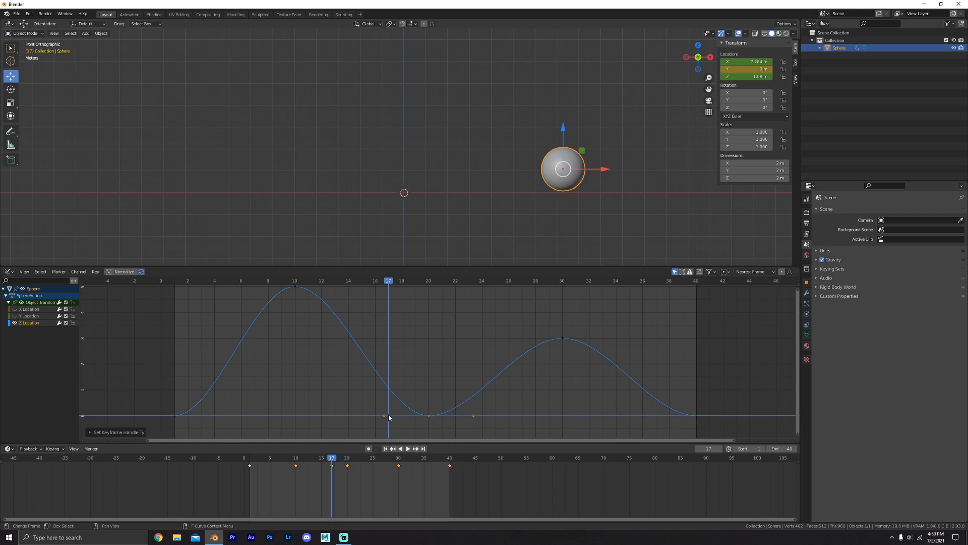
# Raise both handles of the frame 20 Z Location keyframe vertically and adjust each one separately to shape a sharp V at the ground contact.
pyautogui.click(385, 416)
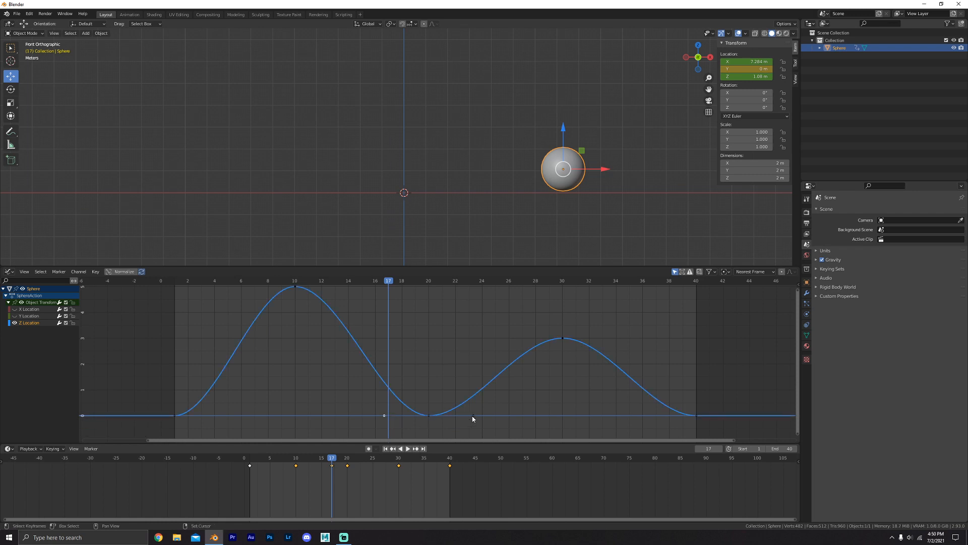
pyautogui.press('g')
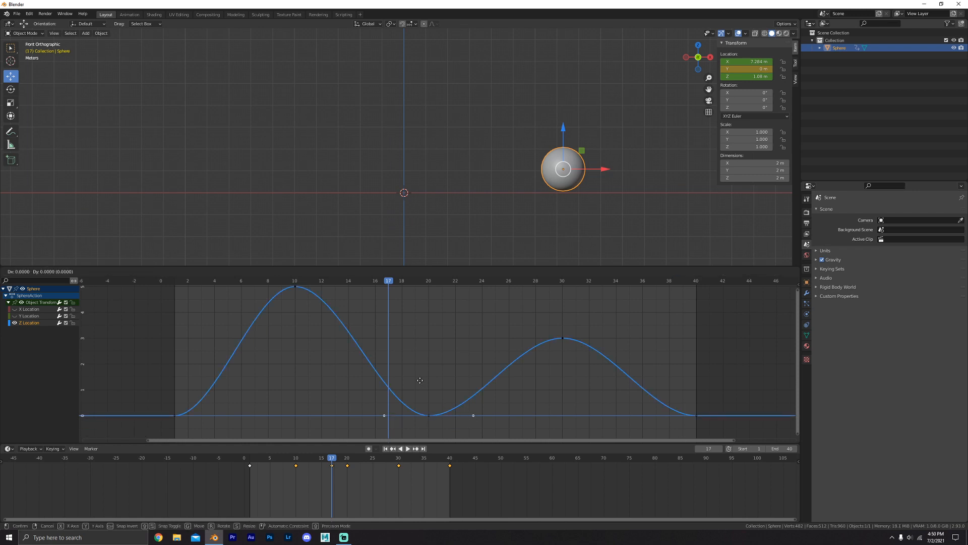
pyautogui.press('y')
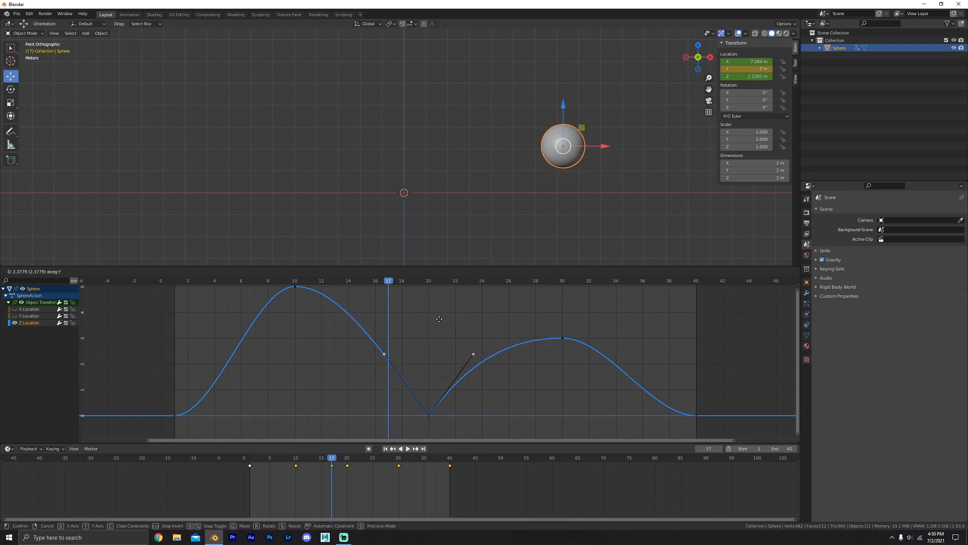
pyautogui.click(438, 317)
pyautogui.click(385, 352)
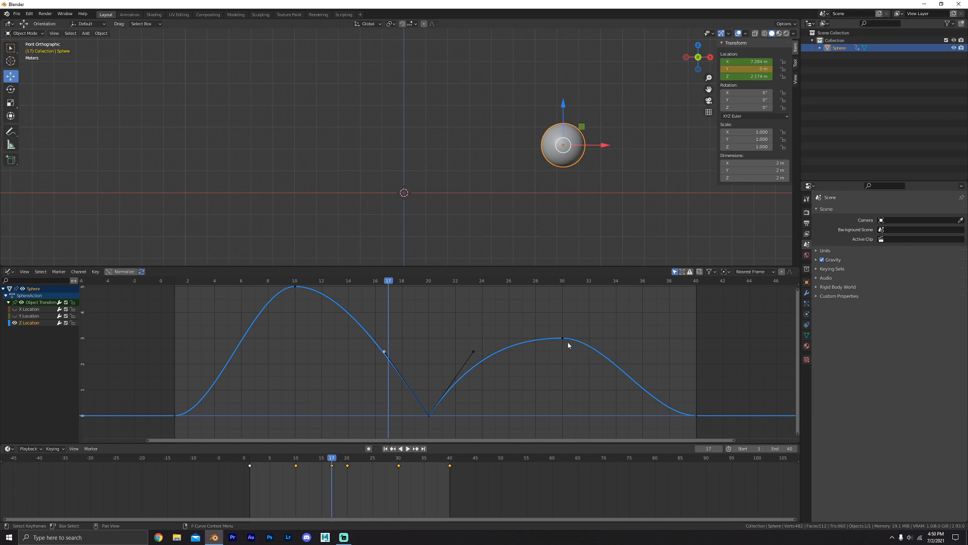
pyautogui.moveTo(409, 351)
pyautogui.mouseDown(button='middle')
pyautogui.moveTo(424, 386)
pyautogui.moveTo(413, 365)
pyautogui.mouseUp(button='middle')
pyautogui.press('g')
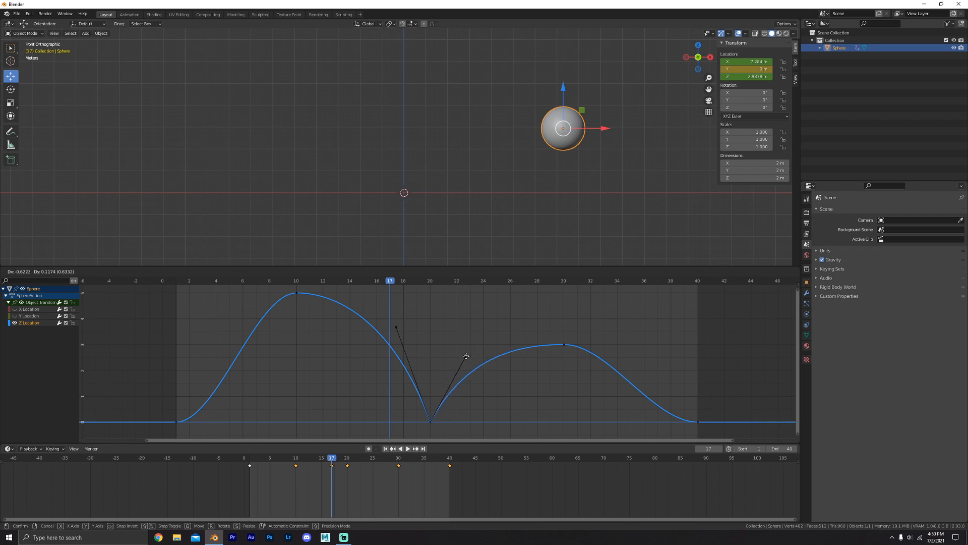
pyautogui.click(468, 358)
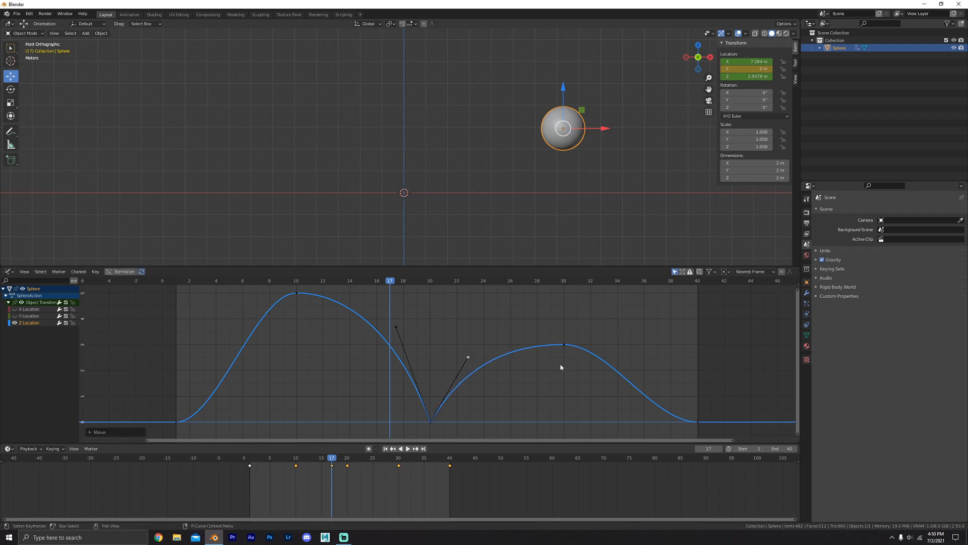
# Raise the incoming handle of the frame 40 Z Location keyframe to about 2.5 so the second bounce lands sharply.
pyautogui.press('g')
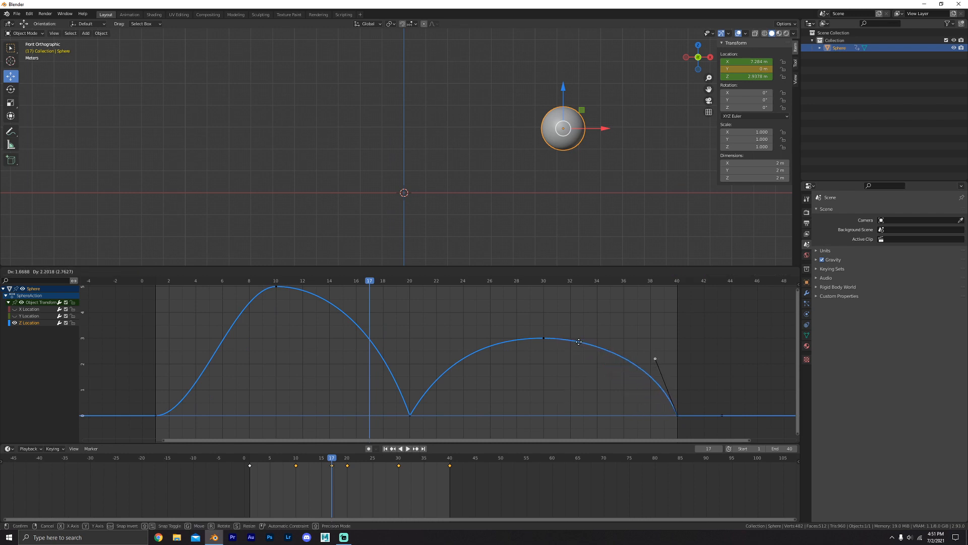
pyautogui.click(571, 349)
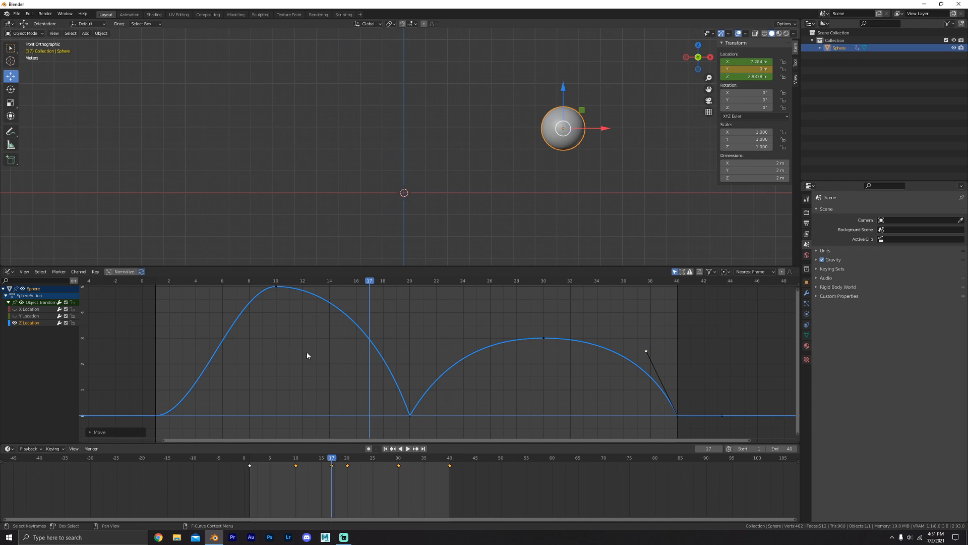
# Change the handle type of the frame 1 Z Location keyframe and raise its outgoing handle by about 4.2 for a fast launch.
pyautogui.moveTo(287, 341); pyautogui.dragTo(378, 369, button='middle')
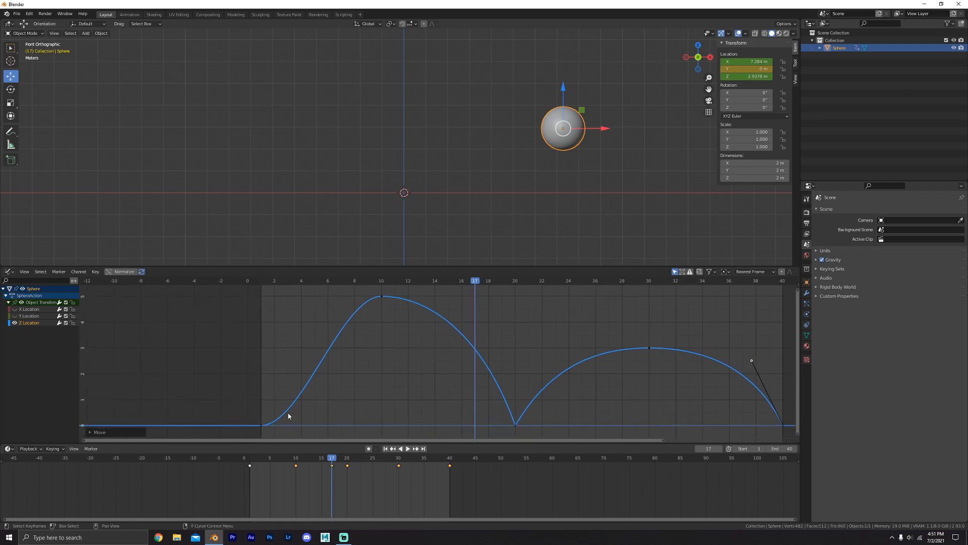
pyautogui.click(262, 426)
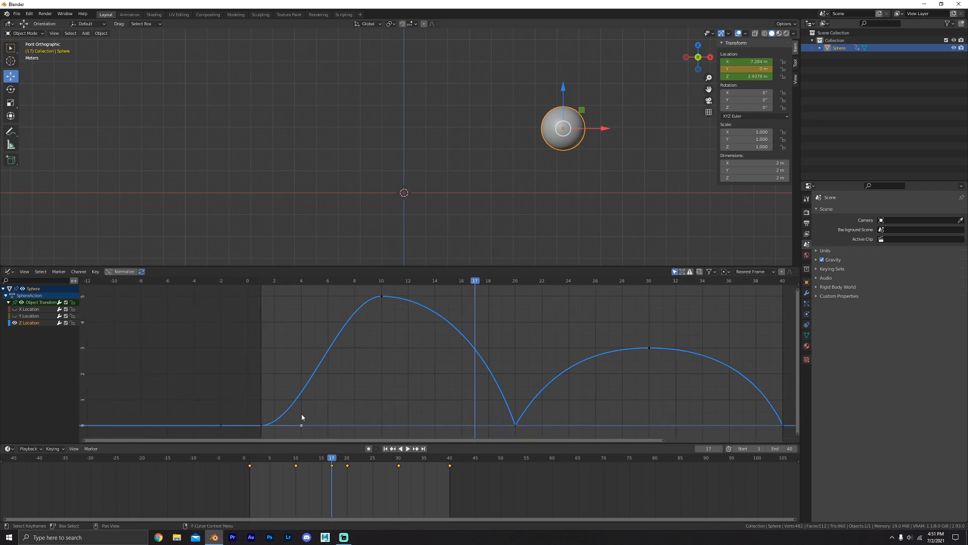
pyautogui.press('v')
pyautogui.click(285, 419)
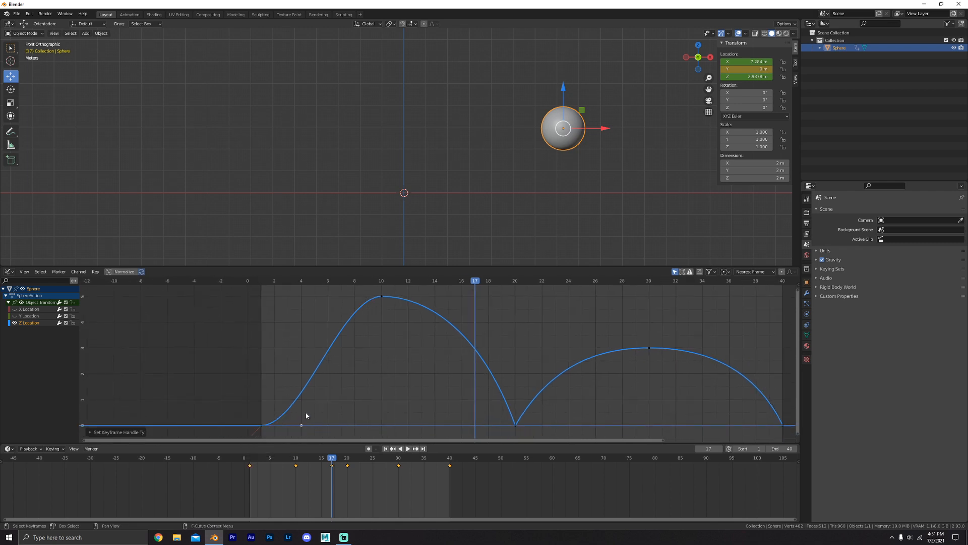
pyautogui.moveTo(296, 417); pyautogui.dragTo(313, 404, button='middle')
pyautogui.click(303, 404)
pyautogui.press('g')
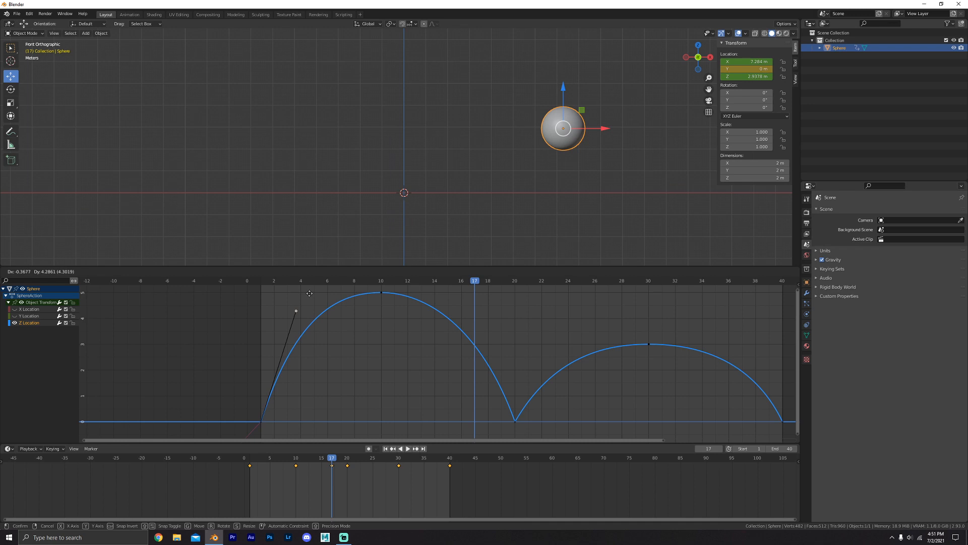
pyautogui.click(308, 295)
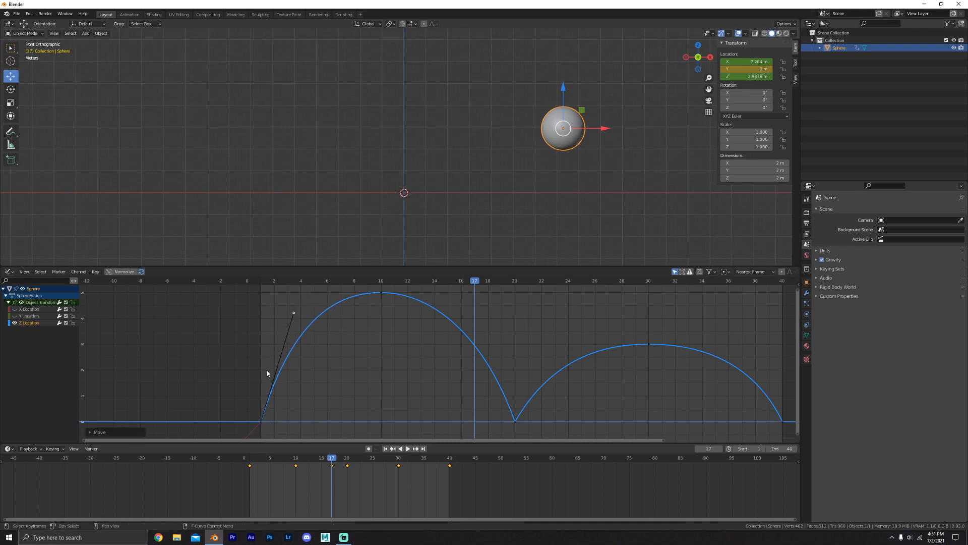
# Play and scrub the animation from frame 1 to frame 40 to check the reshaped bounce against the Z Location curve.
pyautogui.press('Home')
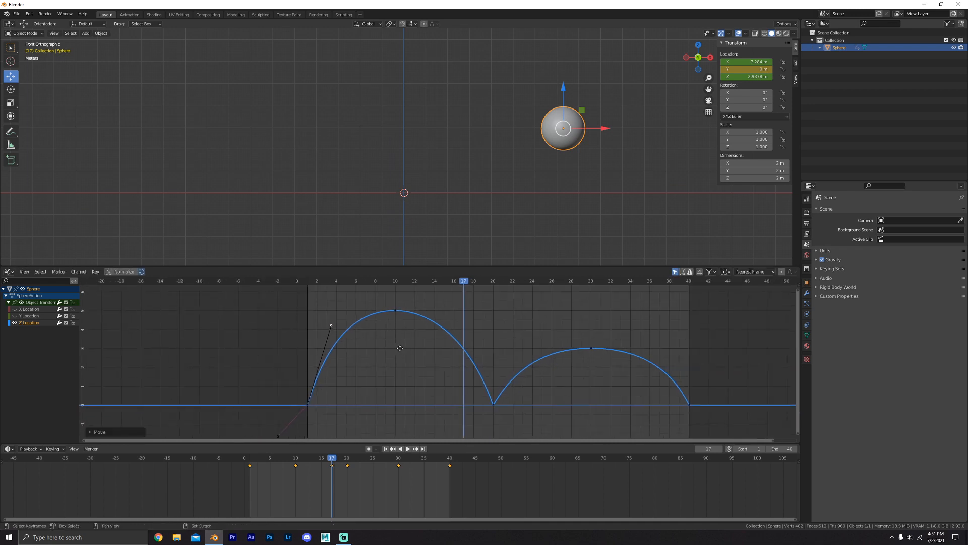
pyautogui.click(277, 280)
pyautogui.press('space')
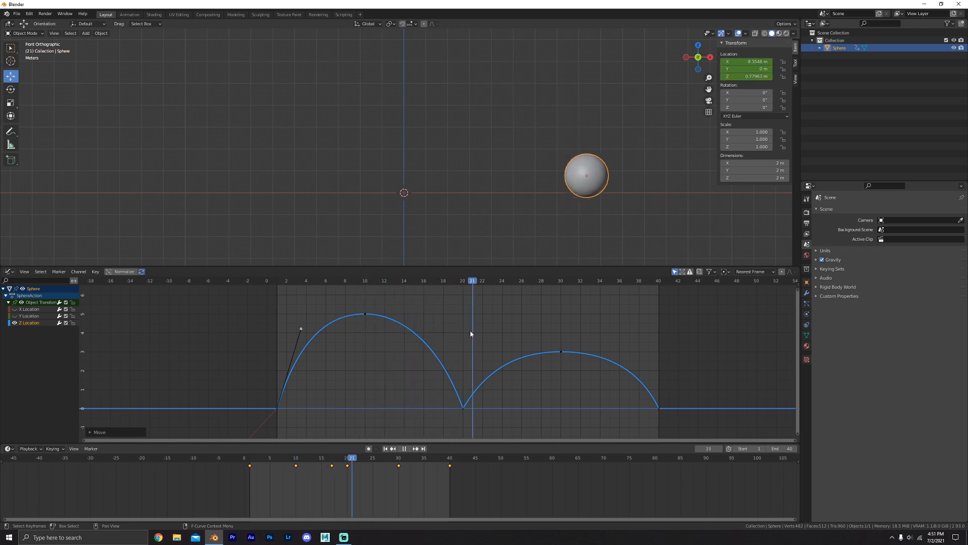
pyautogui.press('space')
pyautogui.press('space')
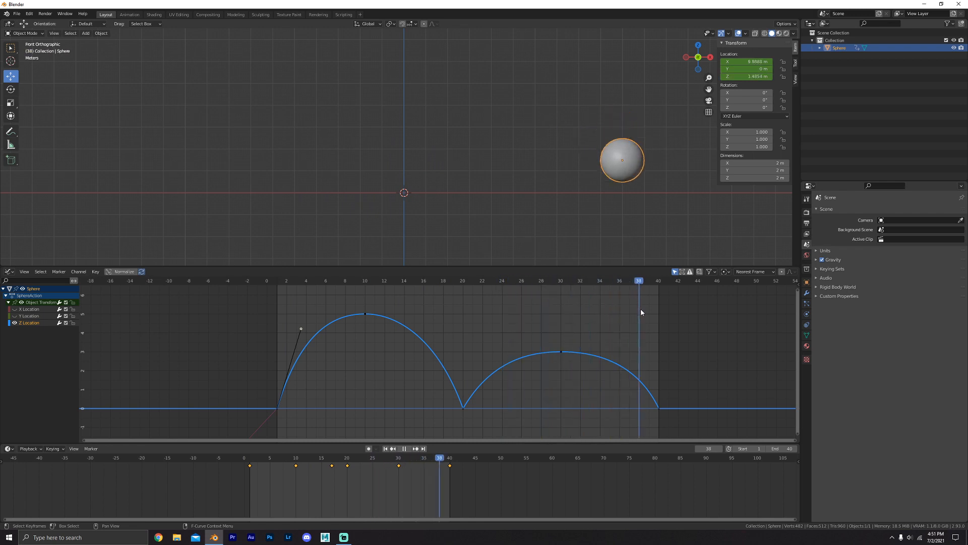
pyautogui.press('space')
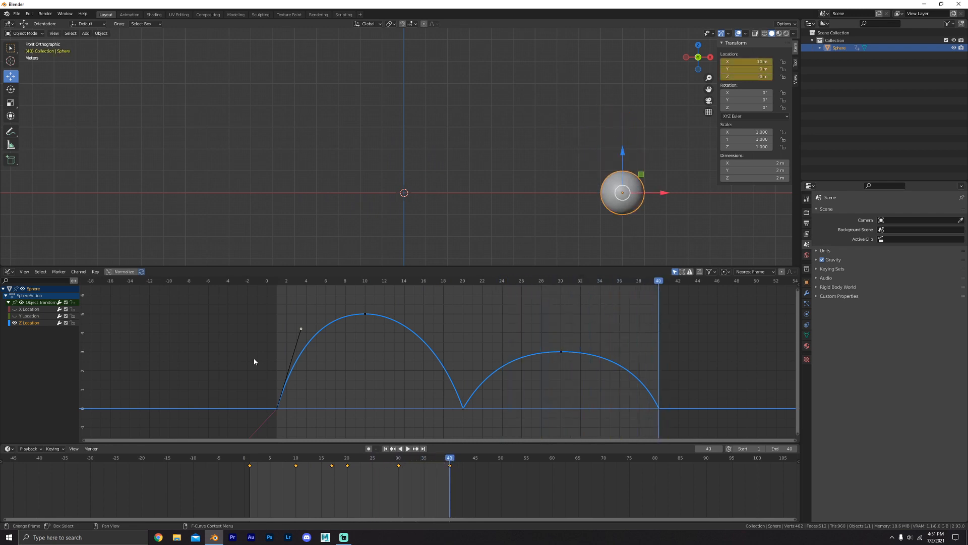
pyautogui.press('space')
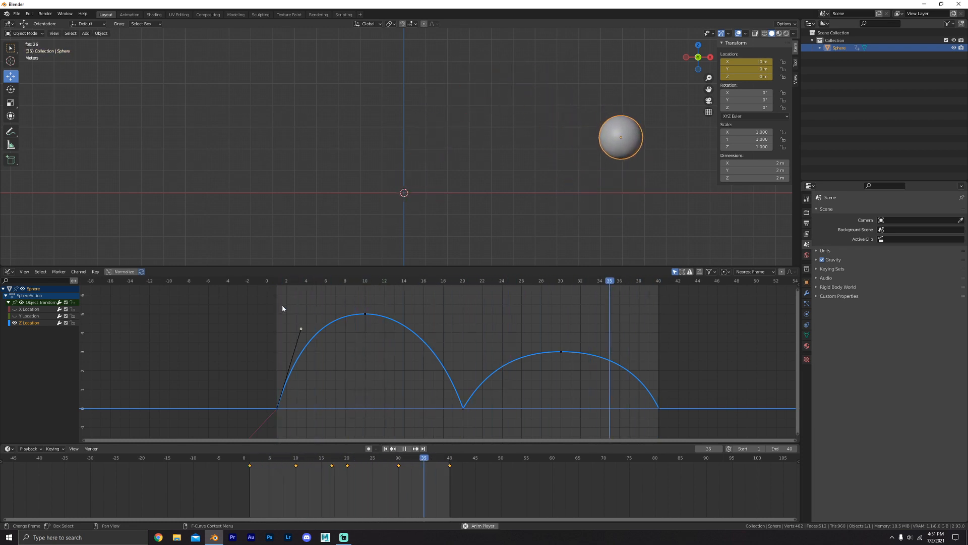
pyautogui.press('space')
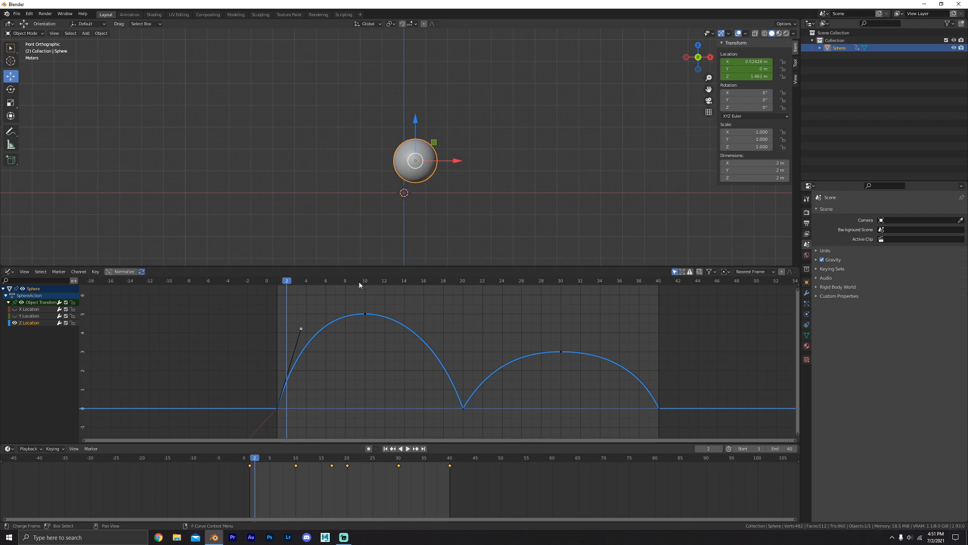
pyautogui.press('space')
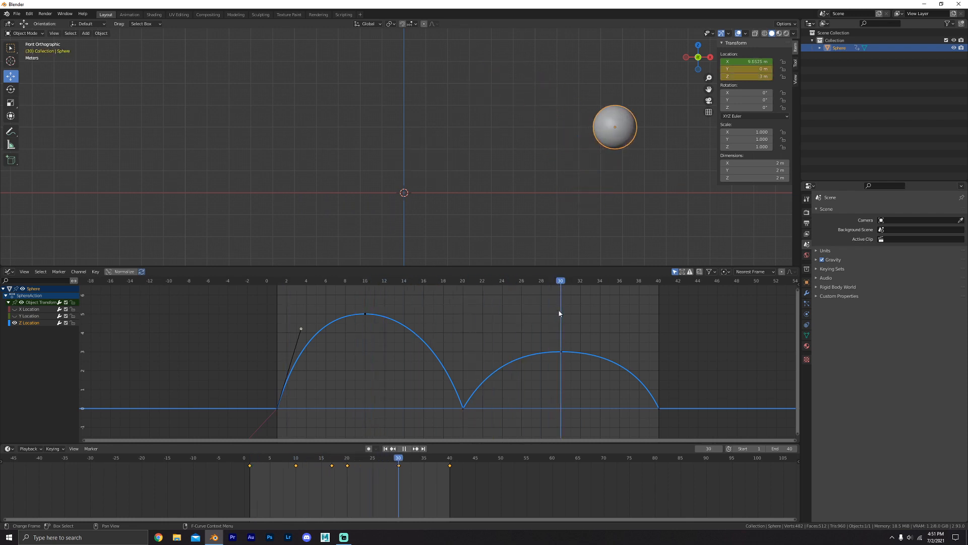
pyautogui.press('space')
# Move the frame 30 keyframe in the Timeline to frame 28 to shorten the rise of the second bounce.
pyautogui.click(399, 466)
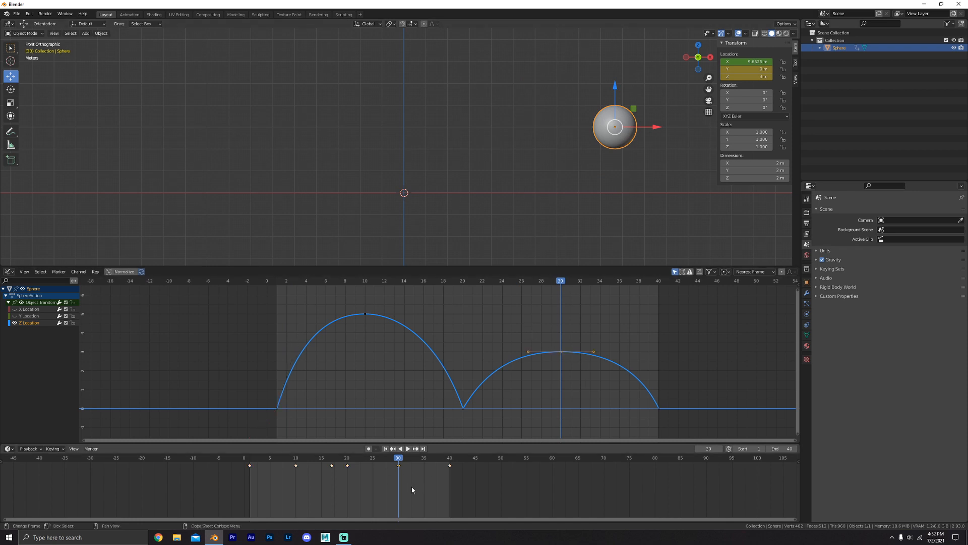
pyautogui.press('g')
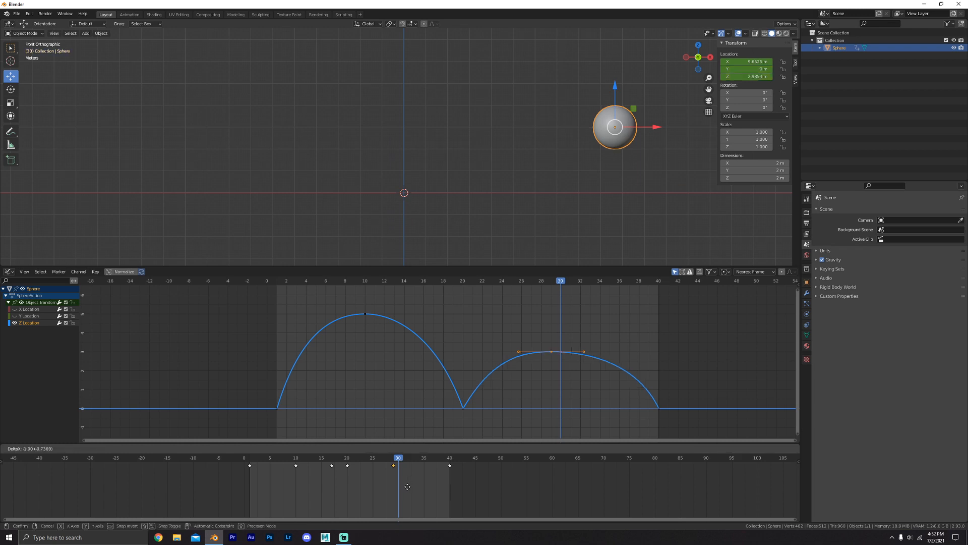
pyautogui.click(417, 492)
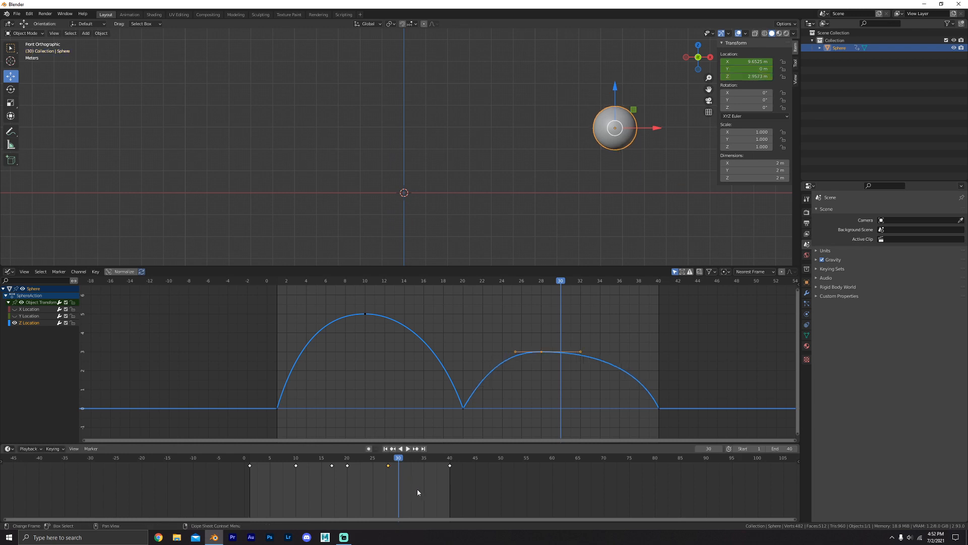
# Move the frame 40 keyframe in the Timeline to frame 36 and play the animation to check the shorter second bounce.
pyautogui.click(450, 465)
pyautogui.press('g')
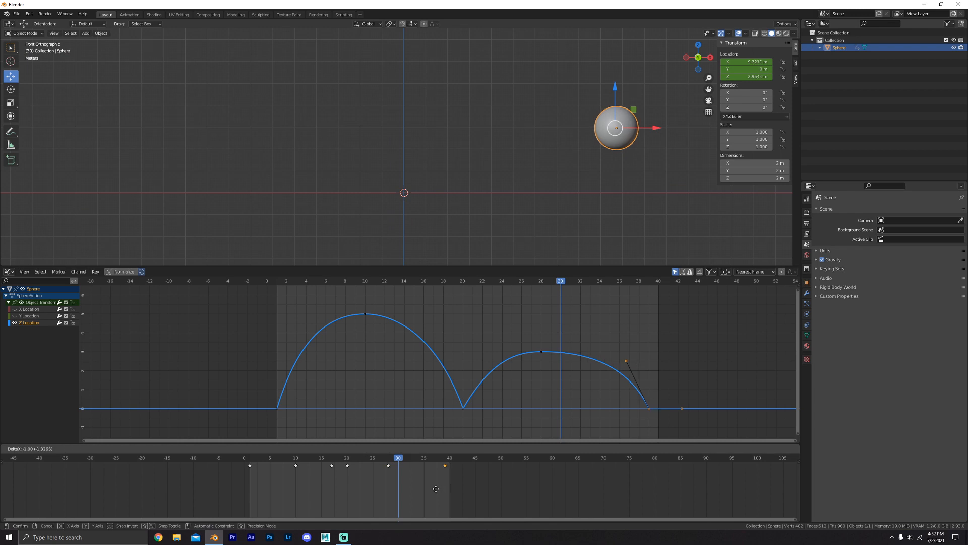
pyautogui.click(436, 488)
pyautogui.click(350, 460)
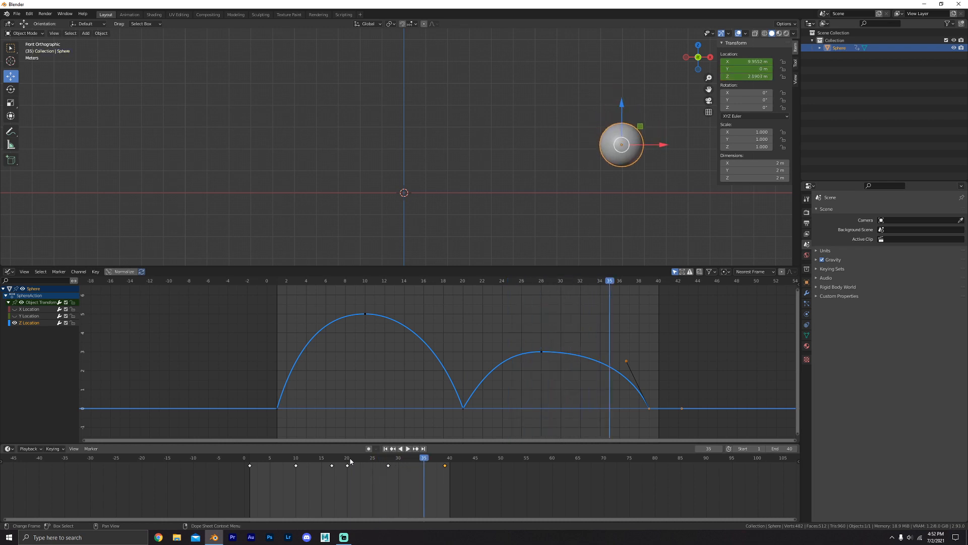
pyautogui.press('g')
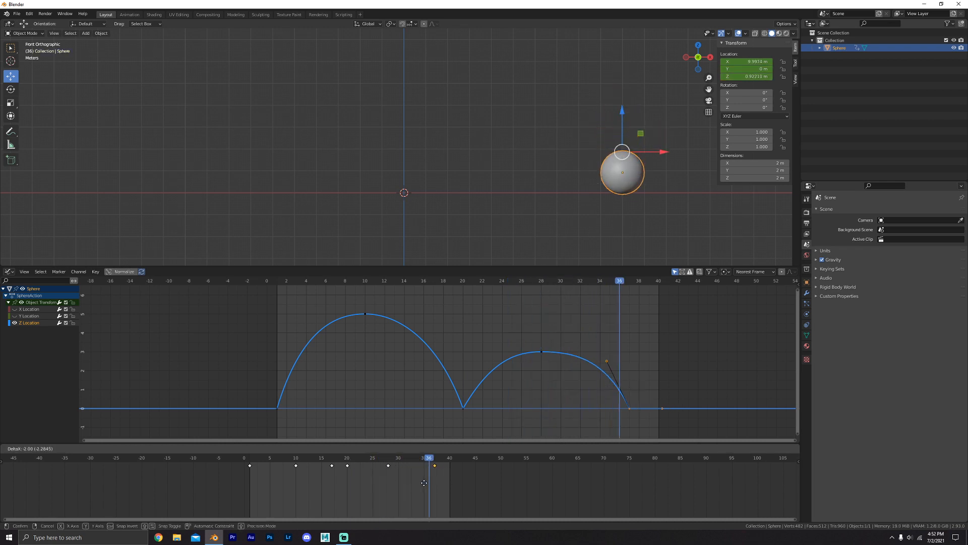
pyautogui.click(422, 482)
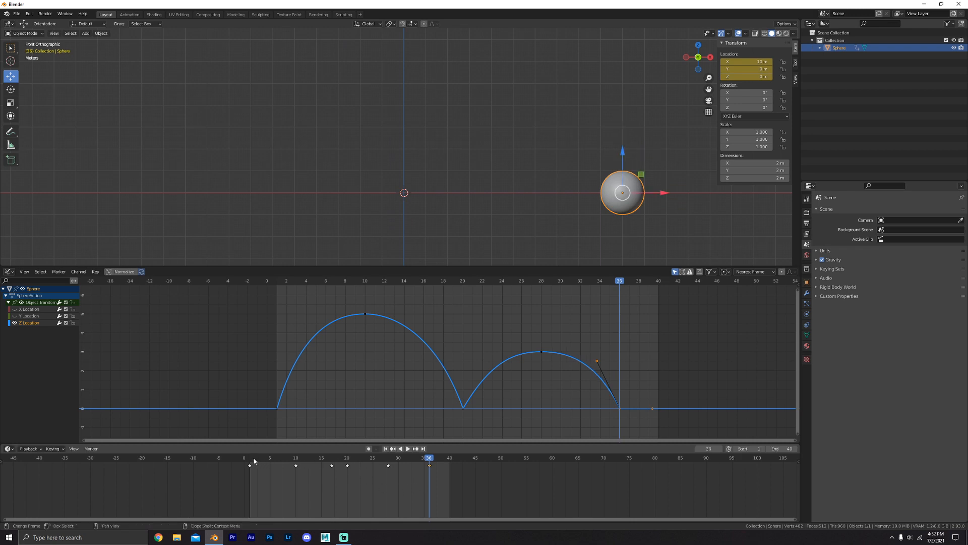
pyautogui.press('space')
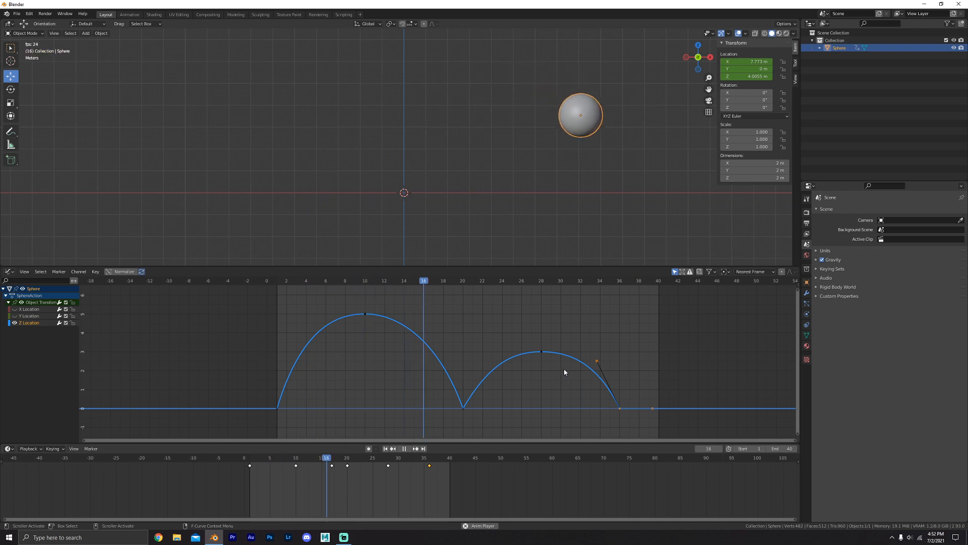
pyautogui.press('space')
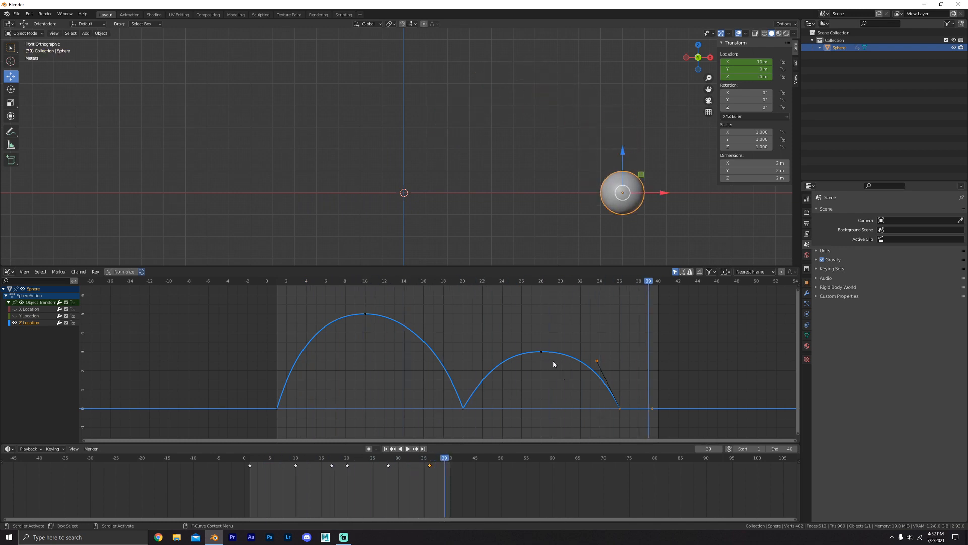
# Isolate the X Location curve and shorten the incoming handle of its frame 36 keyframe by about 11 frames.
pyautogui.keyDown('ctrl'); pyautogui.click(15, 310); pyautogui.keyUp('ctrl')
pyautogui.scroll(-2, 490, 322)
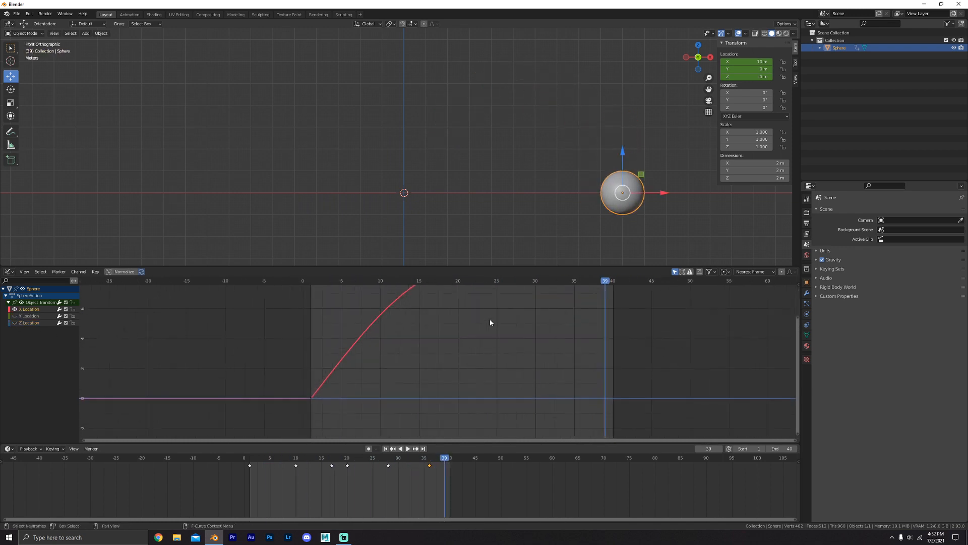
pyautogui.moveTo(490, 323); pyautogui.dragTo(452, 401, button='middle')
pyautogui.scroll(-3, 456, 378)
pyautogui.moveTo(481, 317); pyautogui.dragTo(525, 356)
pyautogui.scroll(-2, 522, 361)
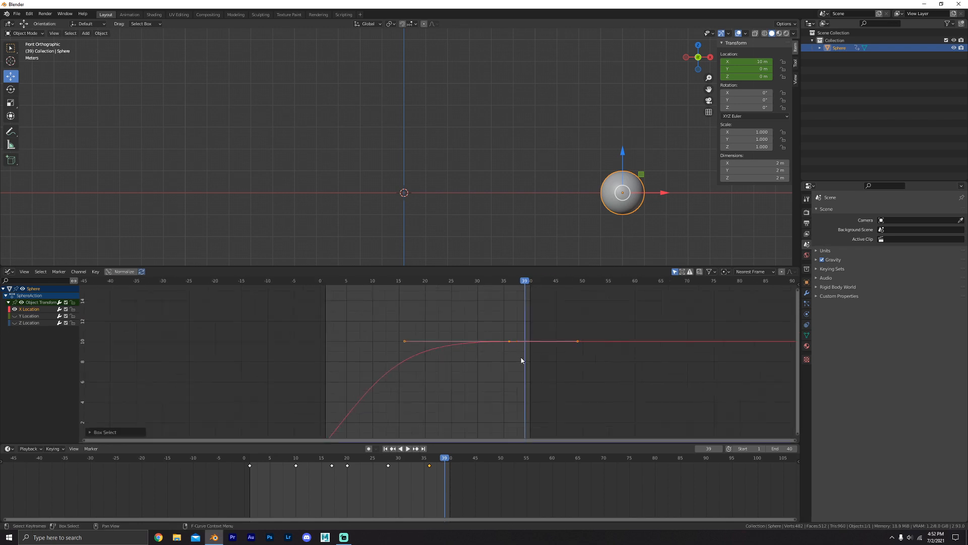
pyautogui.moveTo(432, 386); pyautogui.dragTo(428, 370, button='middle')
pyautogui.moveTo(384, 312); pyautogui.dragTo(414, 345)
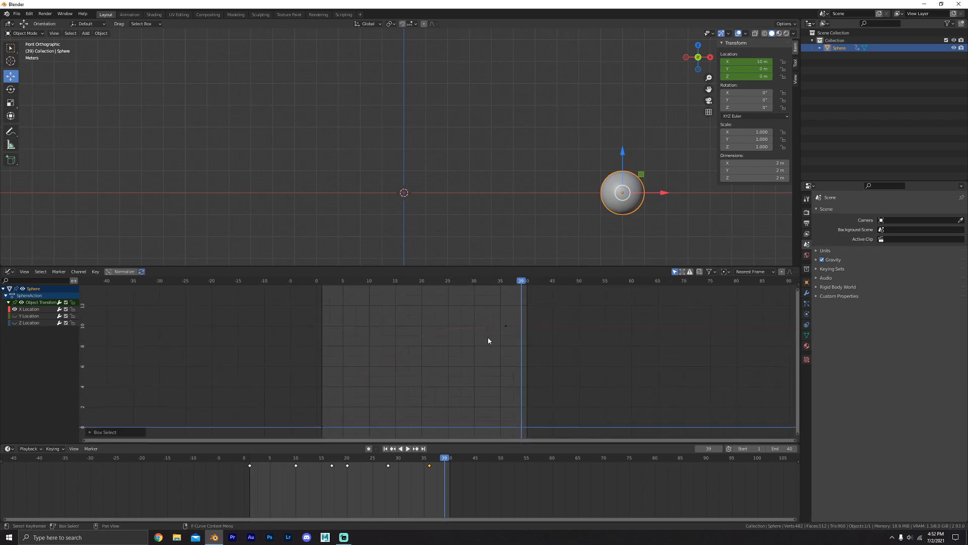
pyautogui.click(506, 326)
pyautogui.click(402, 325)
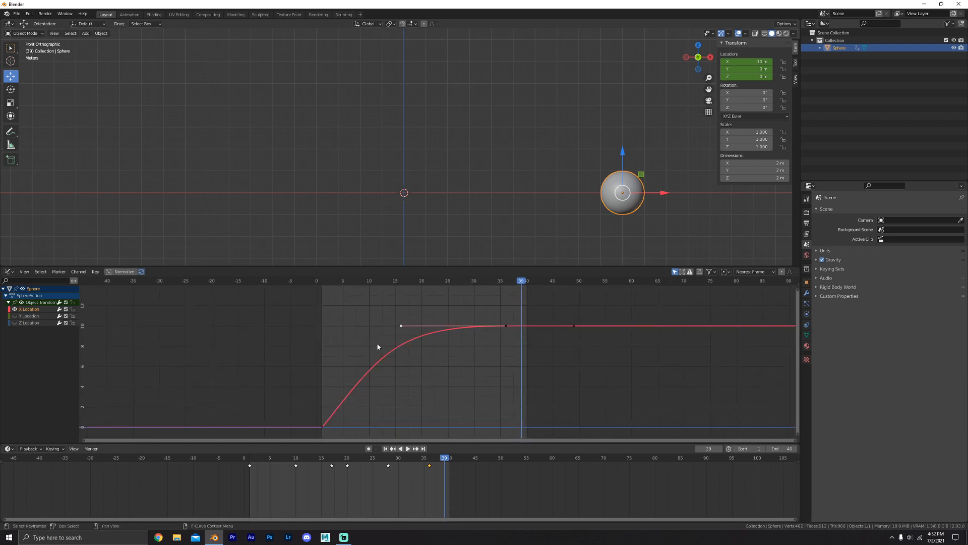
pyautogui.press('g')
pyautogui.press('x')
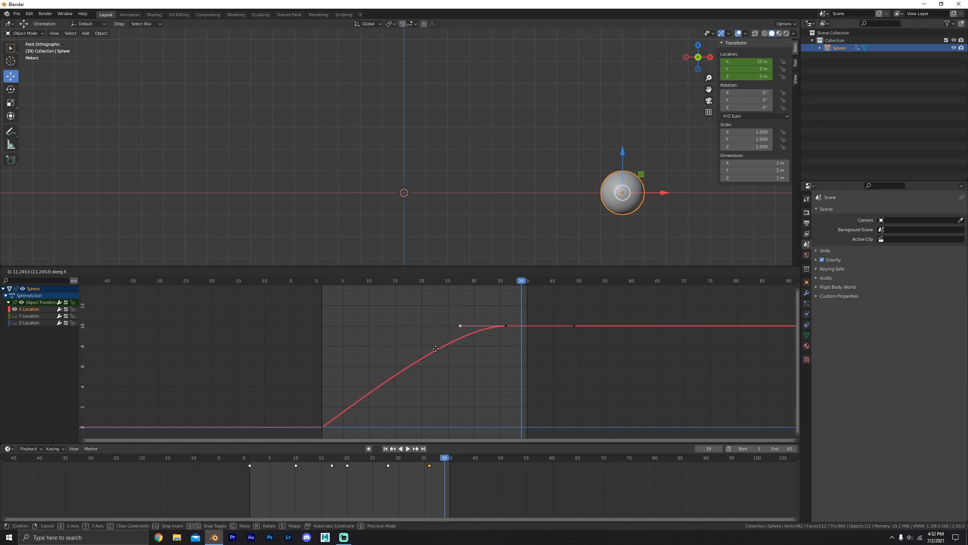
pyautogui.click(436, 348)
# Frame the whole X Location curve and play and scrub the animation up to frame 36 to check the forward motion.
pyautogui.press('Home')
pyautogui.press('space')
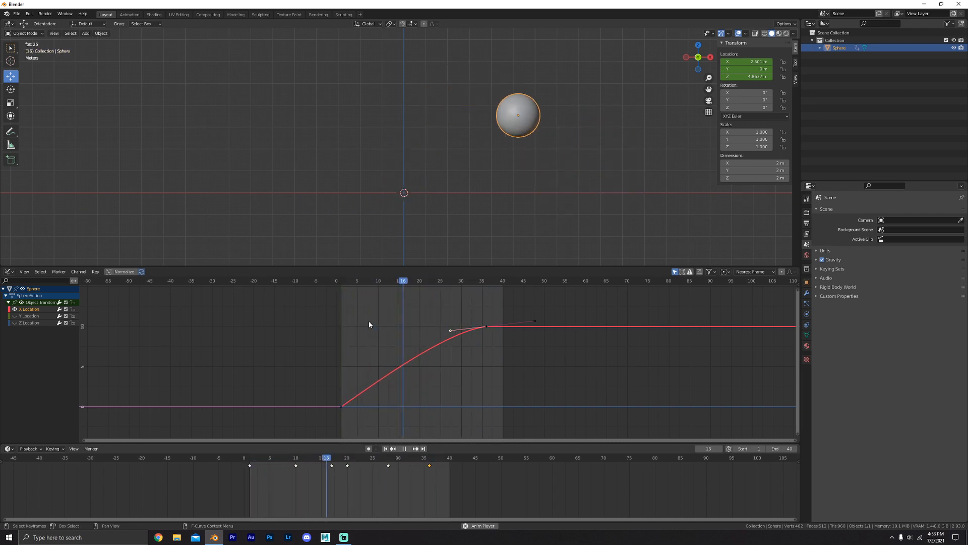
pyautogui.press('space')
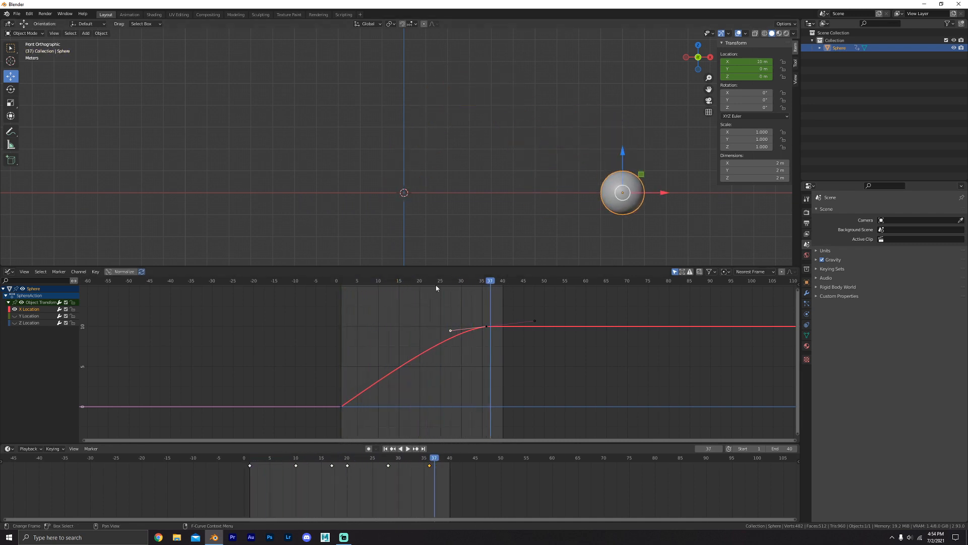
pyautogui.moveTo(344, 283); pyautogui.dragTo(489, 315)
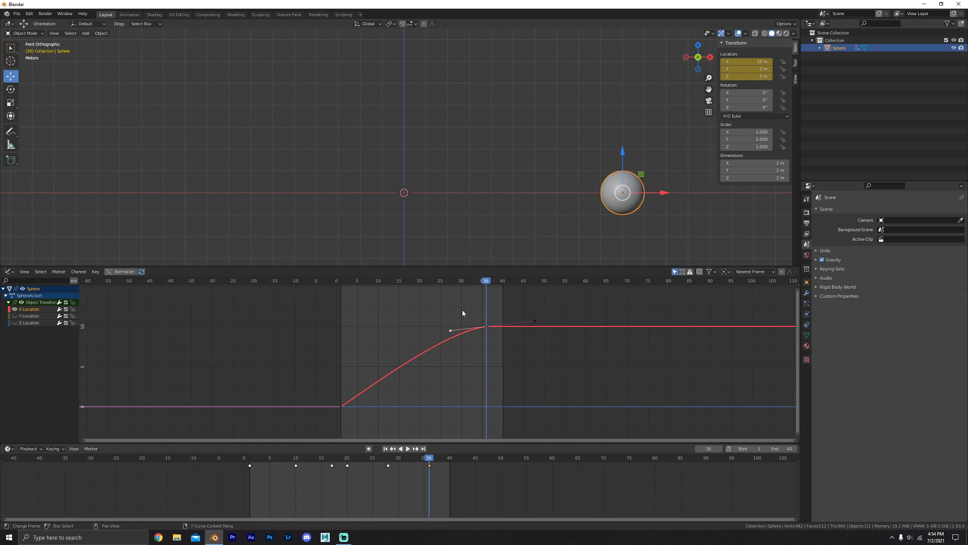
# Go to frame 1 and move all X Location keyframes down by about 10 along the value axis only.
pyautogui.scroll(-2, 479, 332)
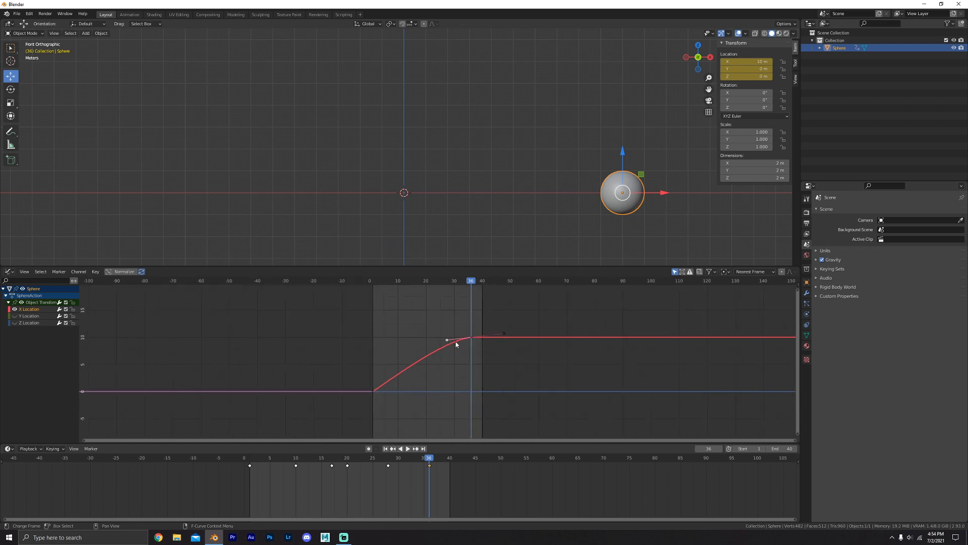
pyautogui.moveTo(309, 311); pyautogui.dragTo(537, 430)
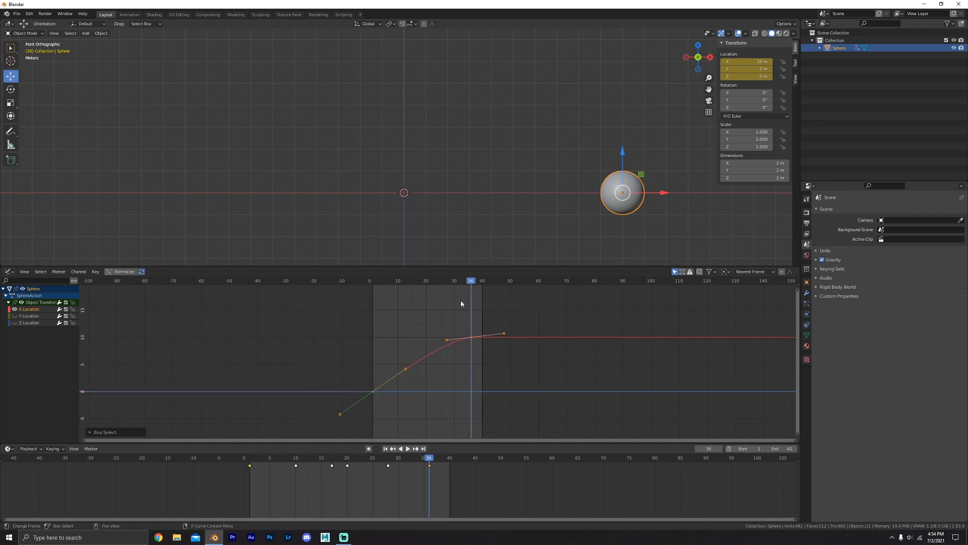
pyautogui.click(374, 281)
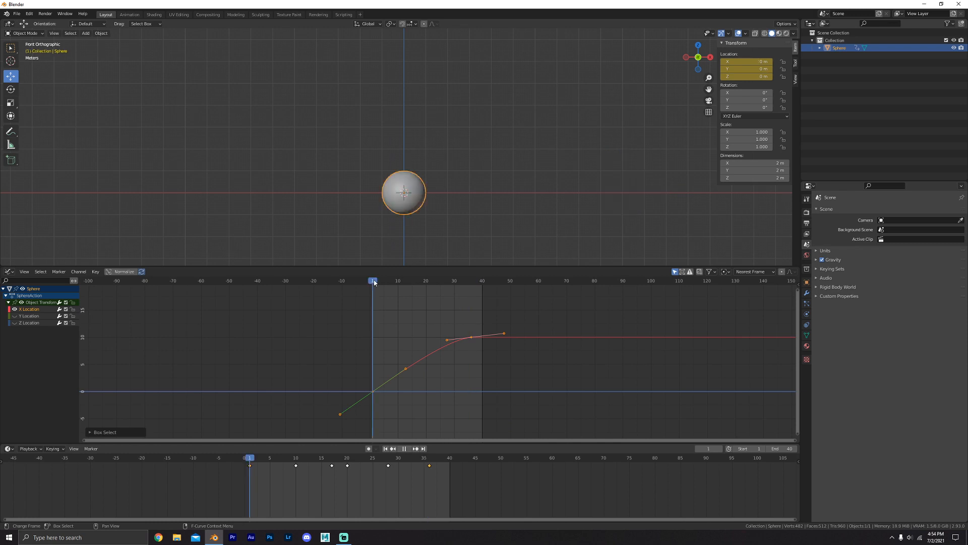
pyautogui.moveTo(327, 380); pyautogui.dragTo(336, 352, button='middle')
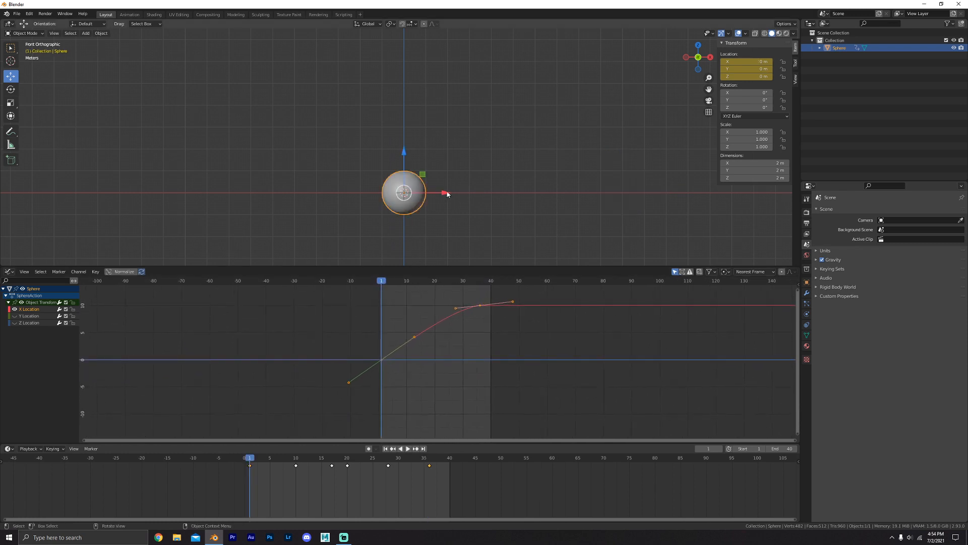
pyautogui.keyDown('shift'); pyautogui.moveTo(326, 204); pyautogui.dragTo(415, 185, button='middle'); pyautogui.keyUp('shift')
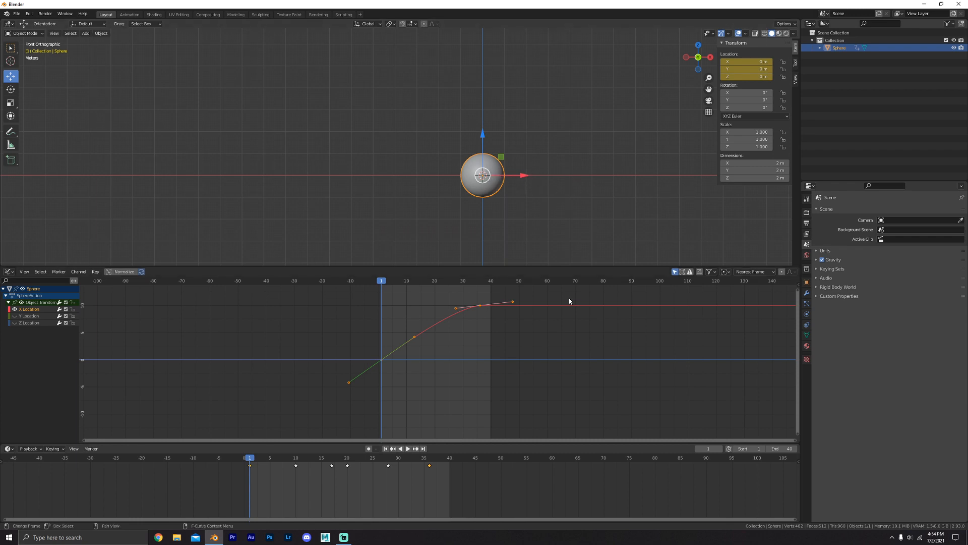
pyautogui.moveTo(343, 293); pyautogui.dragTo(492, 380)
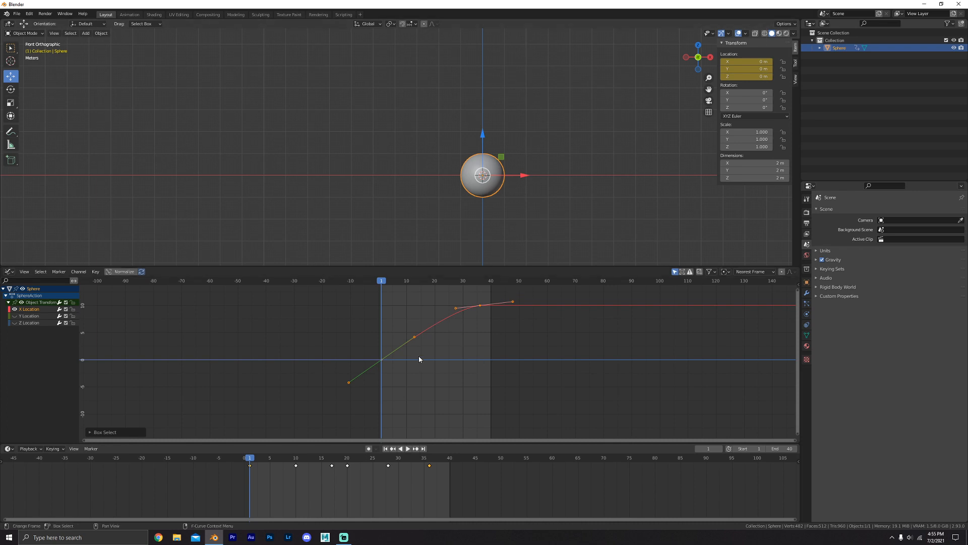
pyautogui.press('g')
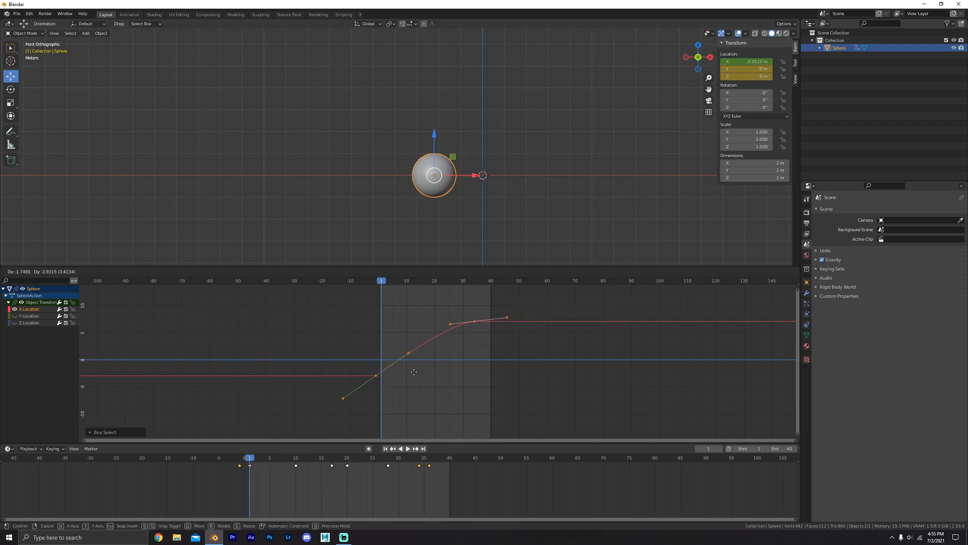
pyautogui.press('y')
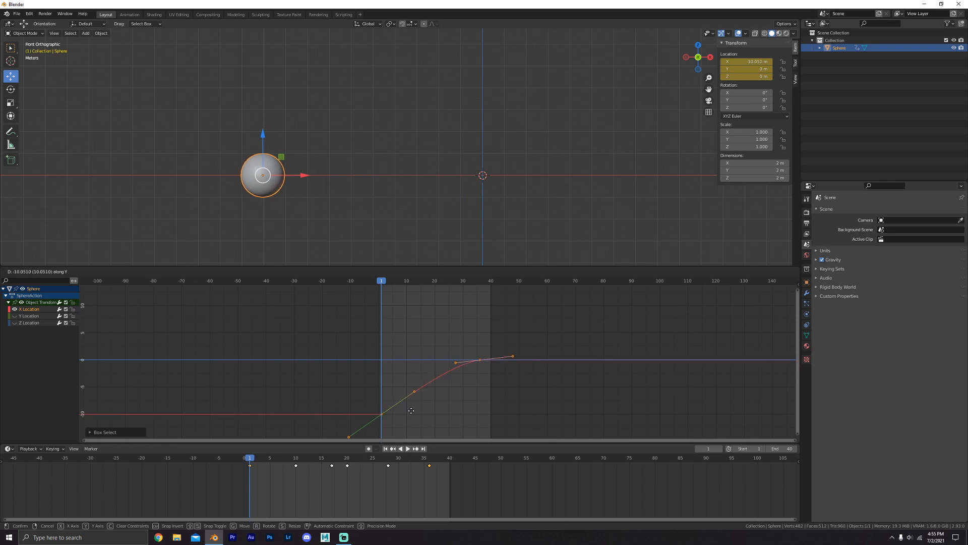
pyautogui.click(412, 410)
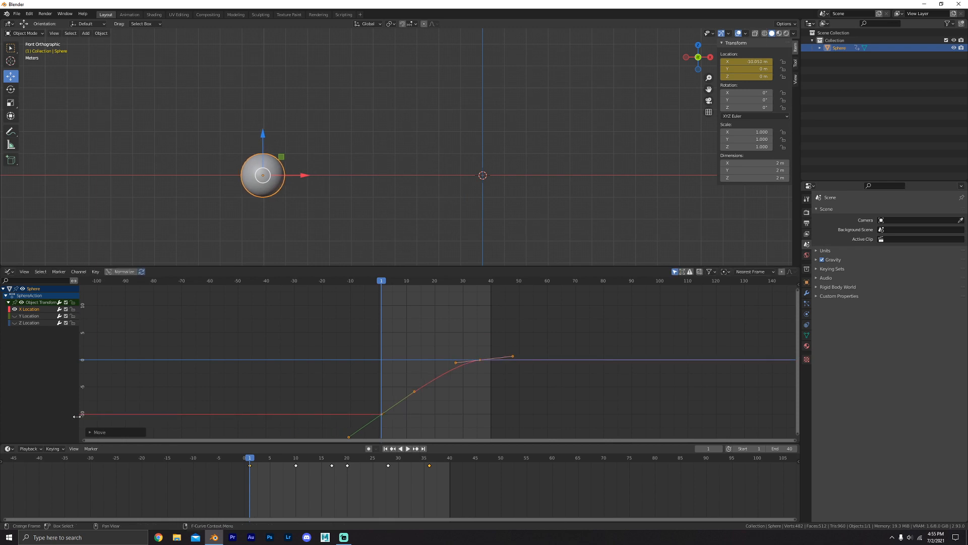
# Set the sphere's X location at frame 1 to -10 m.
pyautogui.doubleClick(751, 61)
pyautogui.write('10')
pyautogui.press('Return')
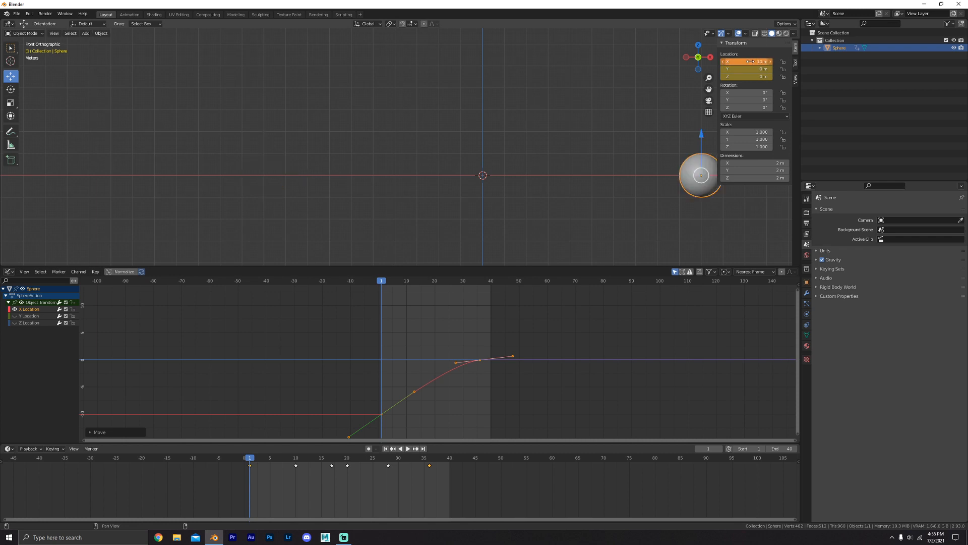
pyautogui.click(751, 61)
pyautogui.write('-10')
pyautogui.press('Return')
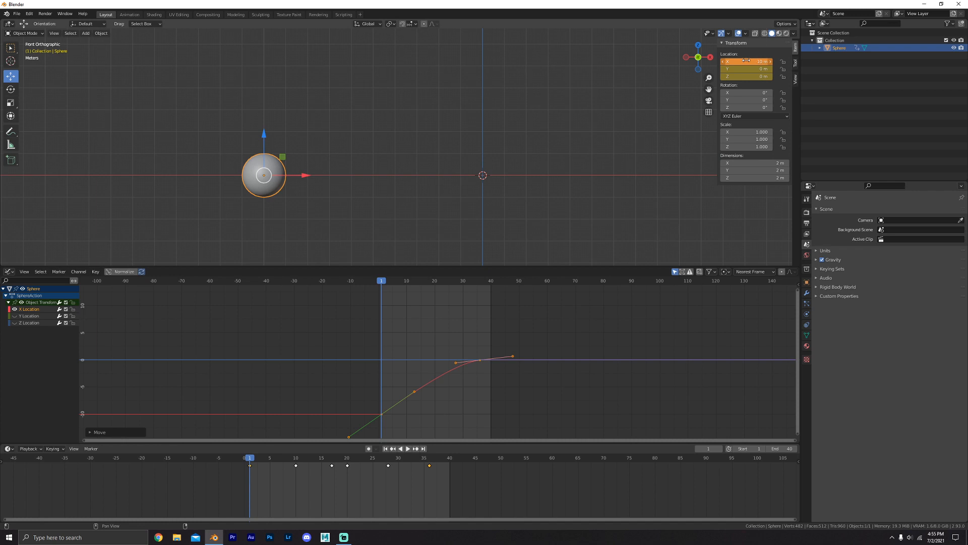
# Play and scrub the animation through frame 36 to check the sphere's shifted path against the X Location curve.
pyautogui.press('space')
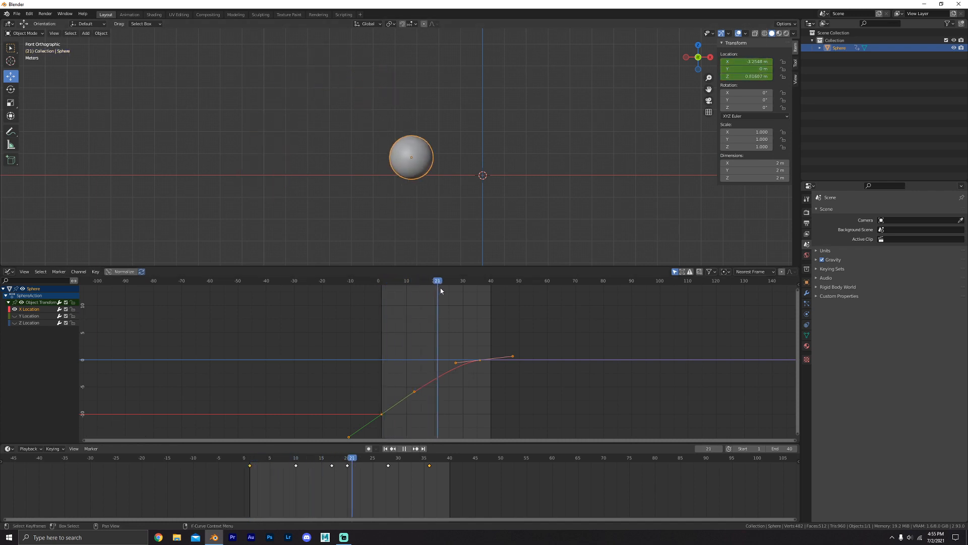
pyautogui.moveTo(441, 291); pyautogui.dragTo(412, 338)
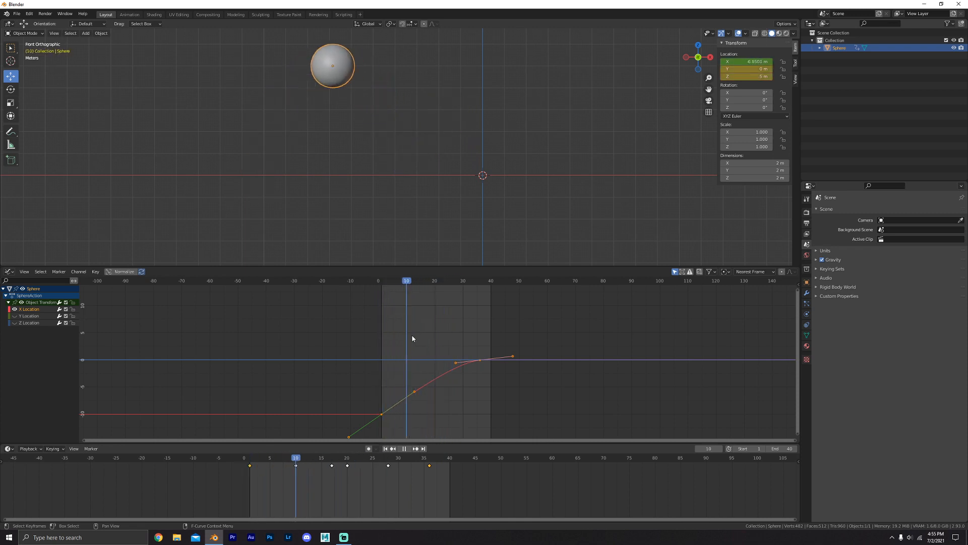
pyautogui.press('space')
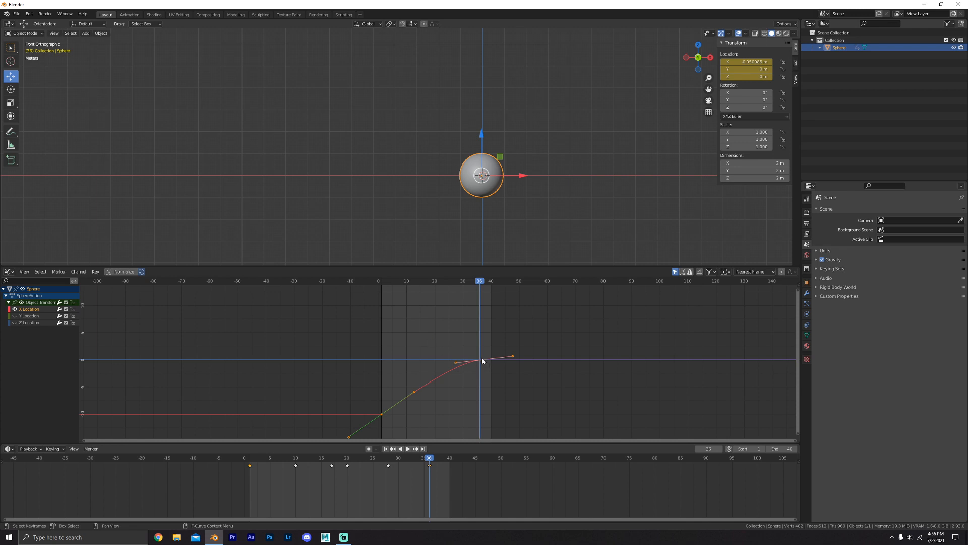
# Try to move all X Location keyframes along the value axis and along the time axis.
pyautogui.click(530, 366)
pyautogui.moveTo(331, 337); pyautogui.dragTo(494, 428)
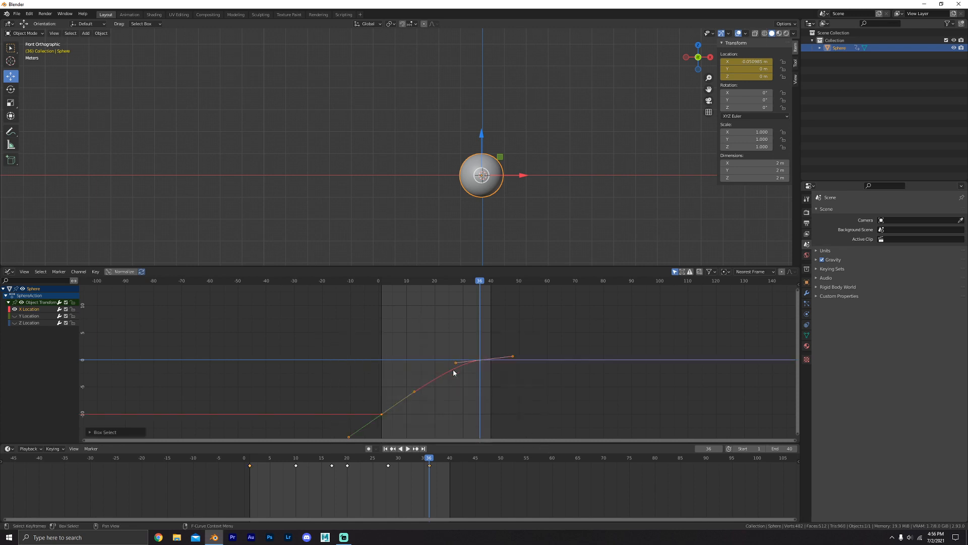
pyautogui.press('g')
pyautogui.press('y')
pyautogui.click(455, 359)
pyautogui.press('g')
pyautogui.press('x')
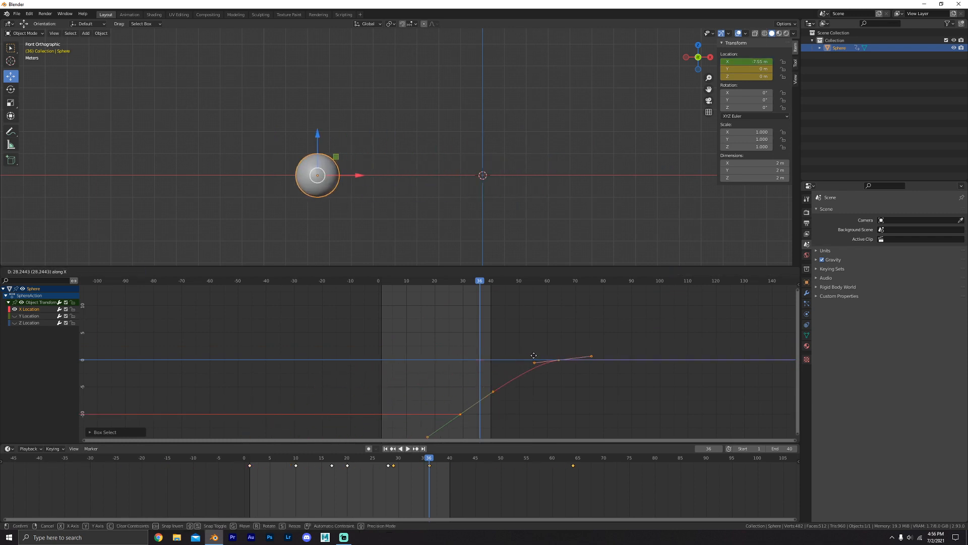
pyautogui.rightClick(493, 355)
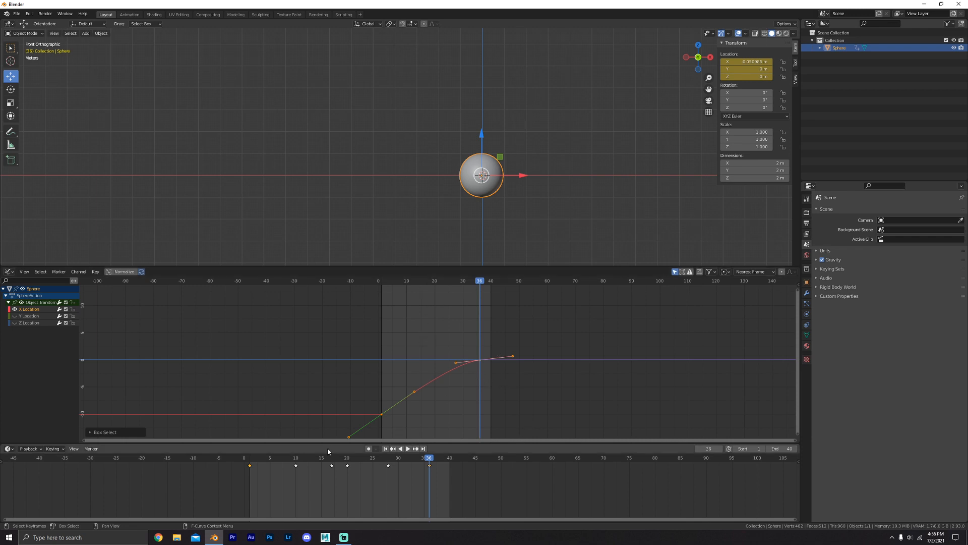
# Go to frame 20 and reveal all of the sphere's hidden animation channels.
pyautogui.moveTo(264, 458); pyautogui.dragTo(347, 469)
pyautogui.hotkey('alt', 'h')
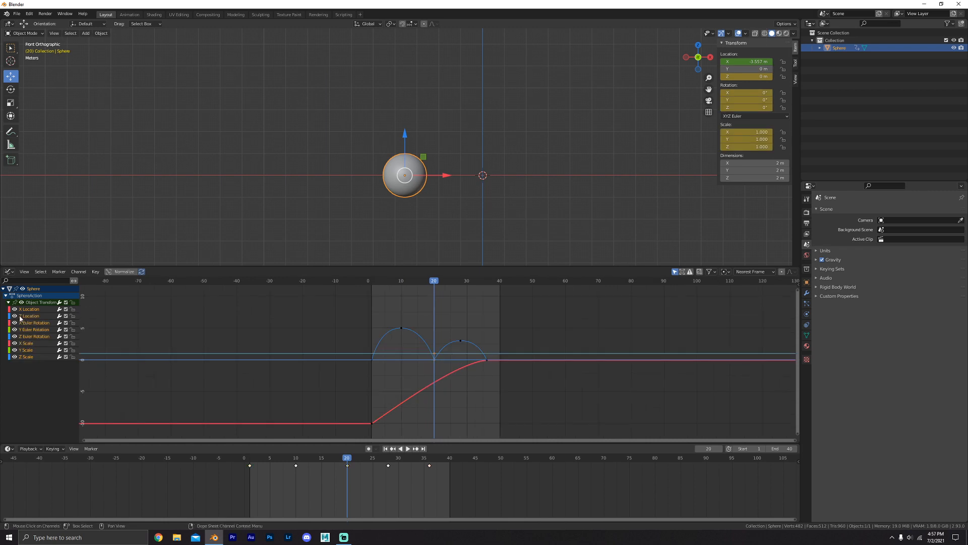
# Delete the sphere's X, Y and Z Euler Rotation and X, Y and Z Scale channels from the Graph Editor.
pyautogui.click(32, 330)
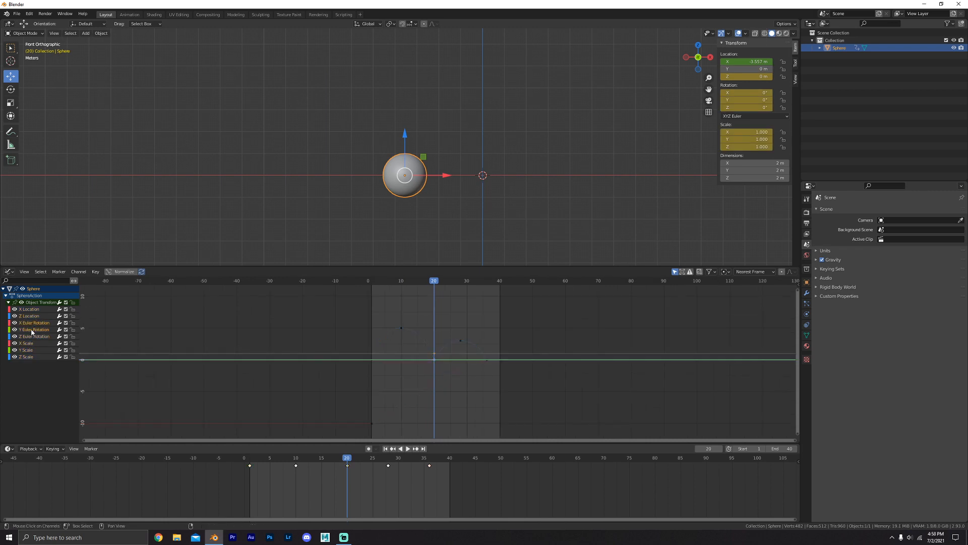
pyautogui.keyDown('shift'); pyautogui.click(31, 335); pyautogui.keyUp('shift')
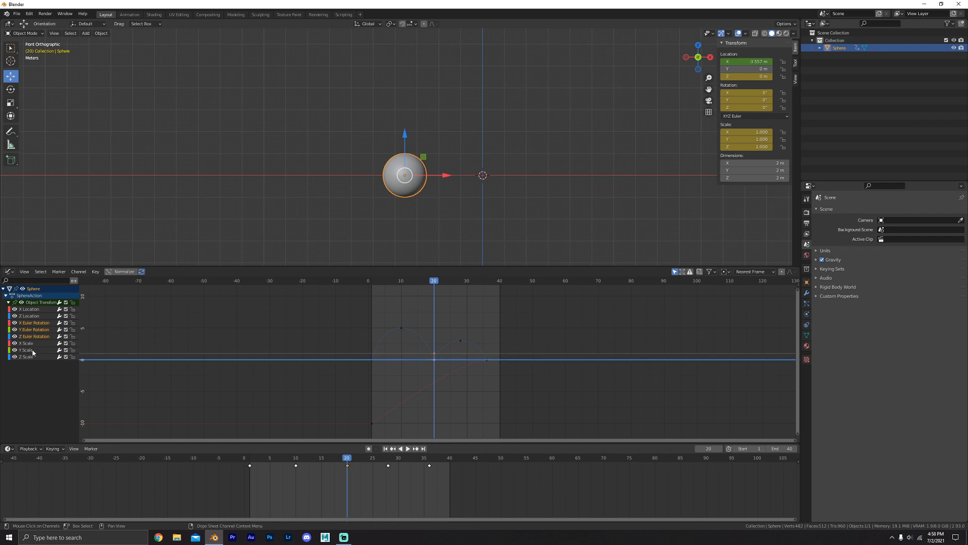
pyautogui.click(30, 343)
pyautogui.keyDown('shift'); pyautogui.click(28, 350); pyautogui.keyUp('shift')
pyautogui.keyDown('shift'); pyautogui.click(27, 357); pyautogui.keyUp('shift')
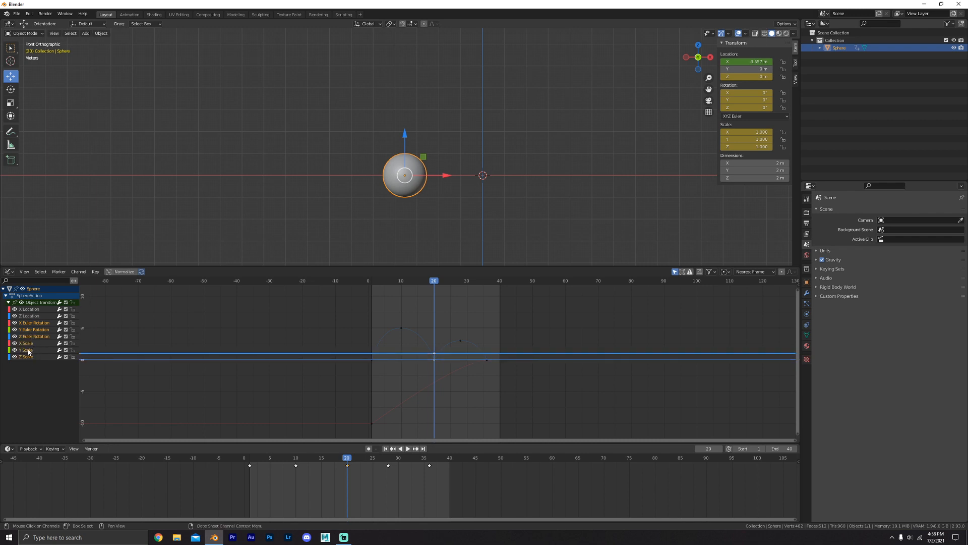
pyautogui.rightClick(28, 351)
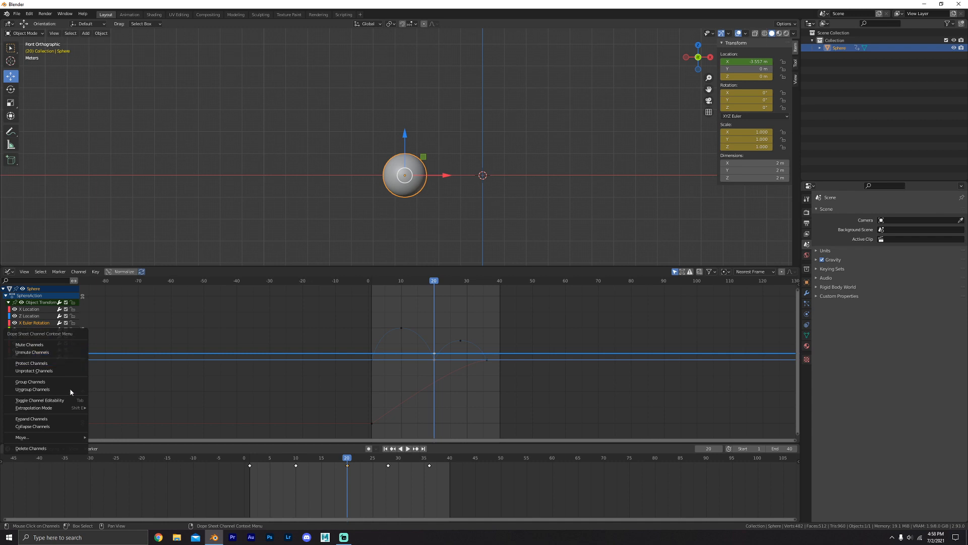
pyautogui.click(31, 448)
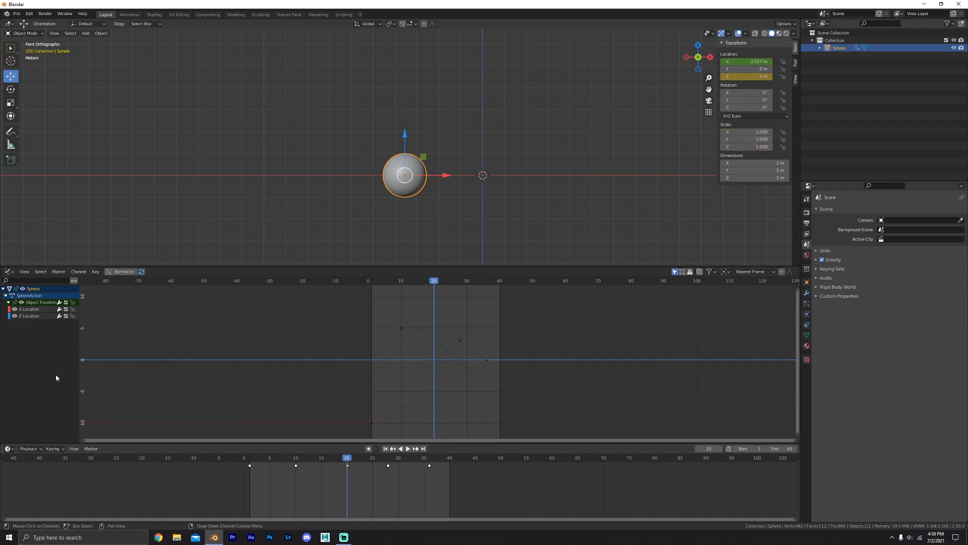
# Select all keyframes of the X and Z Location curves and try moving the sphere upward along Z.
pyautogui.moveTo(326, 313); pyautogui.dragTo(523, 435)
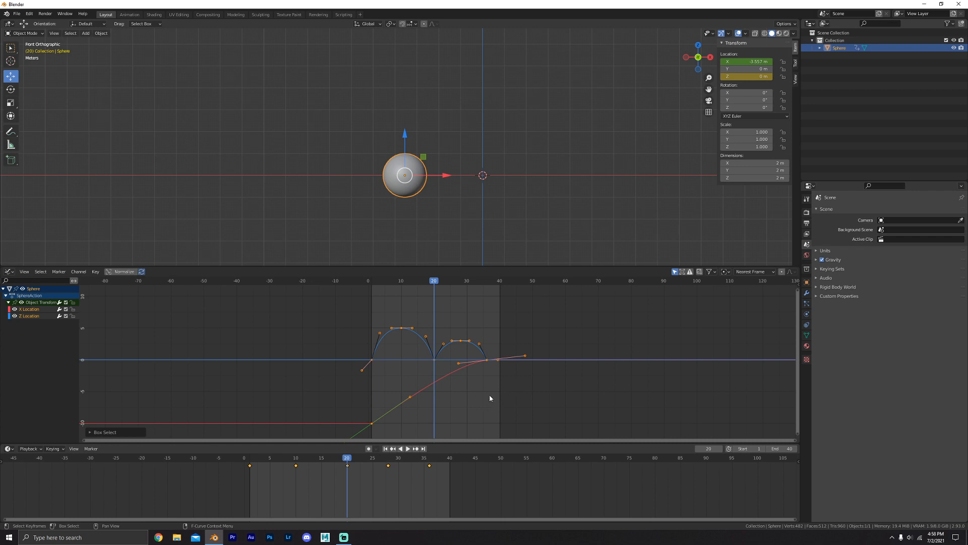
pyautogui.moveTo(477, 404); pyautogui.dragTo(476, 388, button='middle')
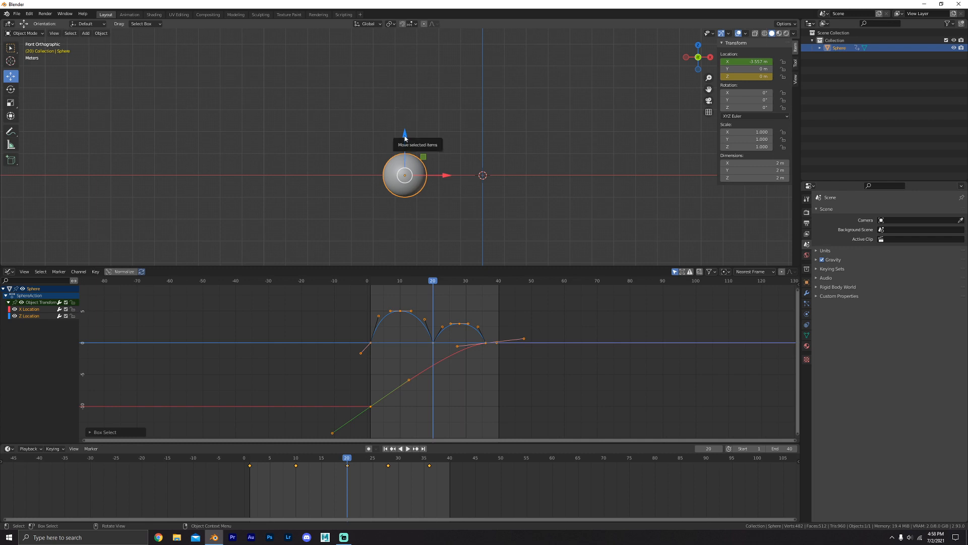
pyautogui.moveTo(405, 134); pyautogui.dragTo(406, 85)
pyautogui.rightClick(406, 85)
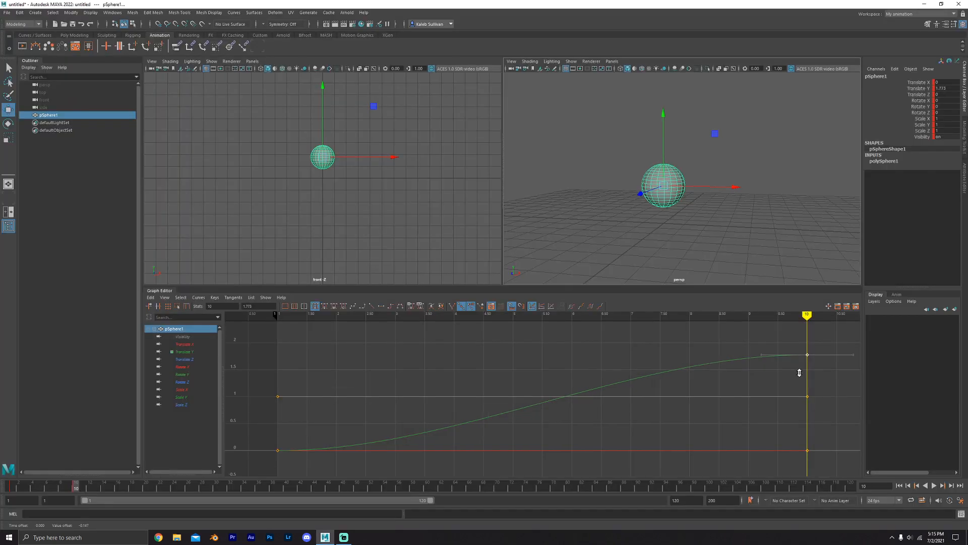
# Switch to Maya and lower the sphere's Translate Y key at frame 10 to 1.5 in the Graph Editor.
pyautogui.moveTo(802, 371); pyautogui.dragTo(812, 393)
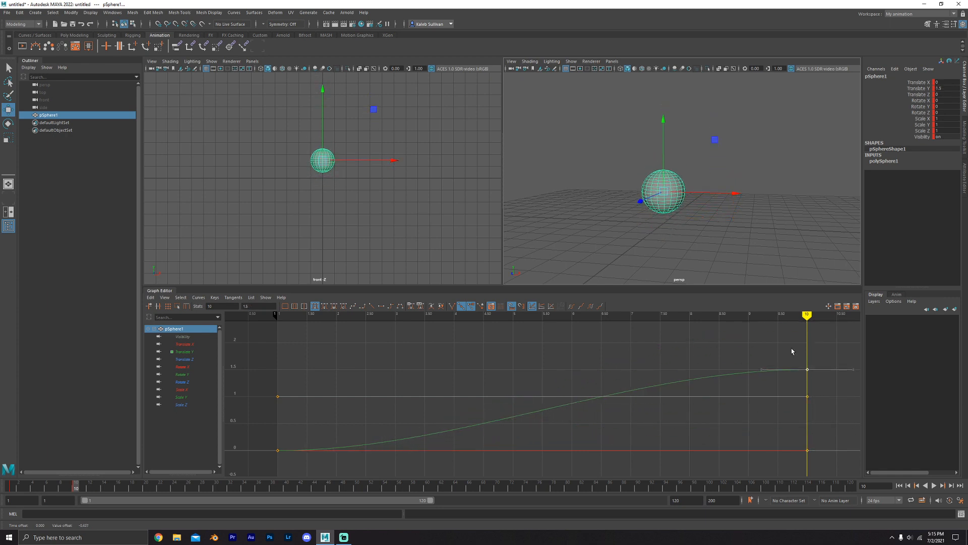
pyautogui.moveTo(738, 216)
pyautogui.mouseDown(button='middle')
pyautogui.moveTo(716, 225)
pyautogui.moveTo(725, 177)
pyautogui.moveTo(729, 201)
pyautogui.mouseUp(button='middle')
pyautogui.keyDown('alt'); pyautogui.moveTo(737, 191); pyautogui.dragTo(696, 203); pyautogui.keyUp('alt')
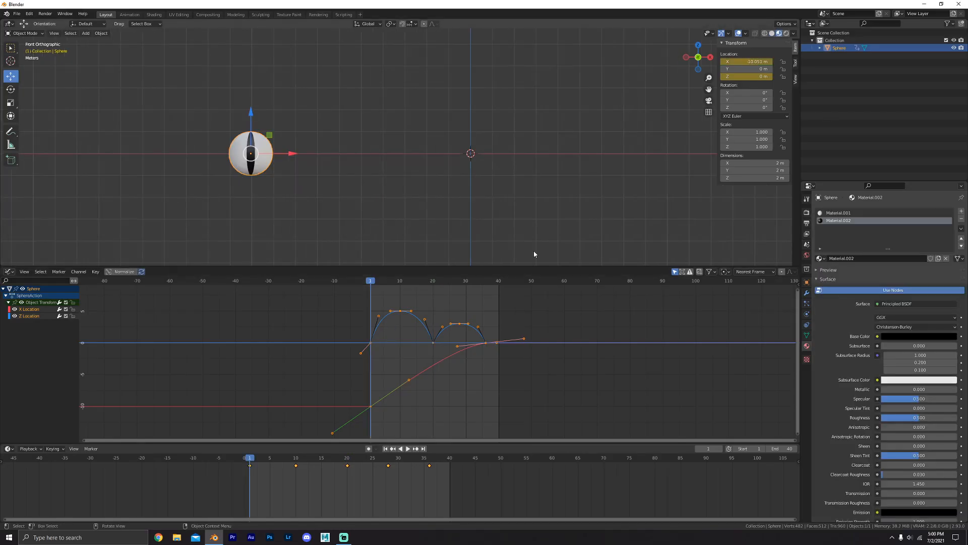
# Switch to Blender and insert a Rotation keyframe for the striped sphere at frame 1.
pyautogui.keyDown('shift'); pyautogui.moveTo(355, 151); pyautogui.dragTo(402, 154, button='middle'); pyautogui.keyUp('shift')
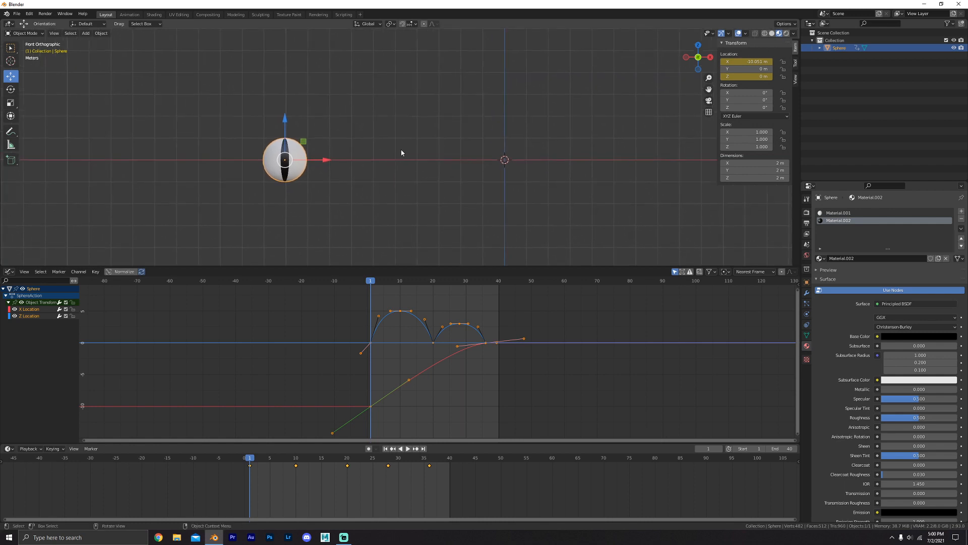
pyautogui.press('i')
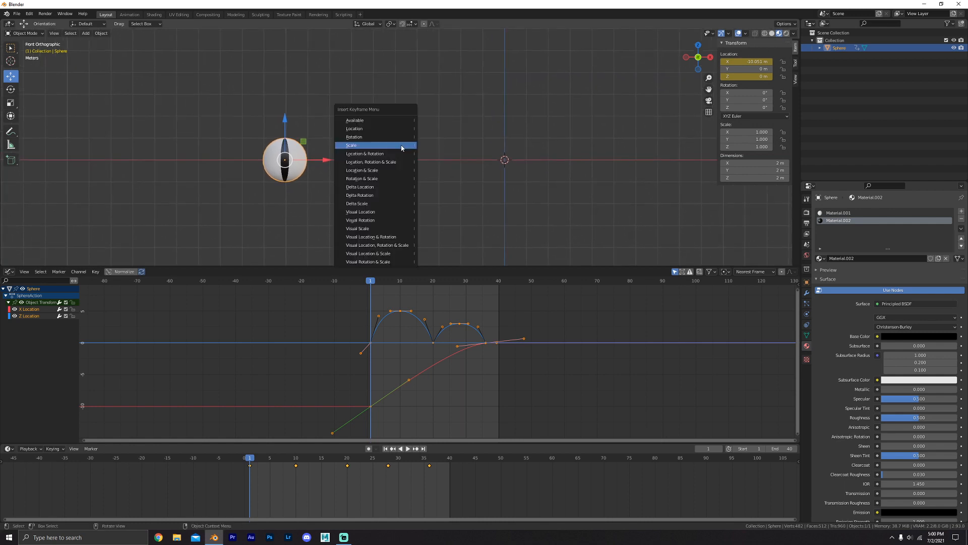
pyautogui.click(360, 138)
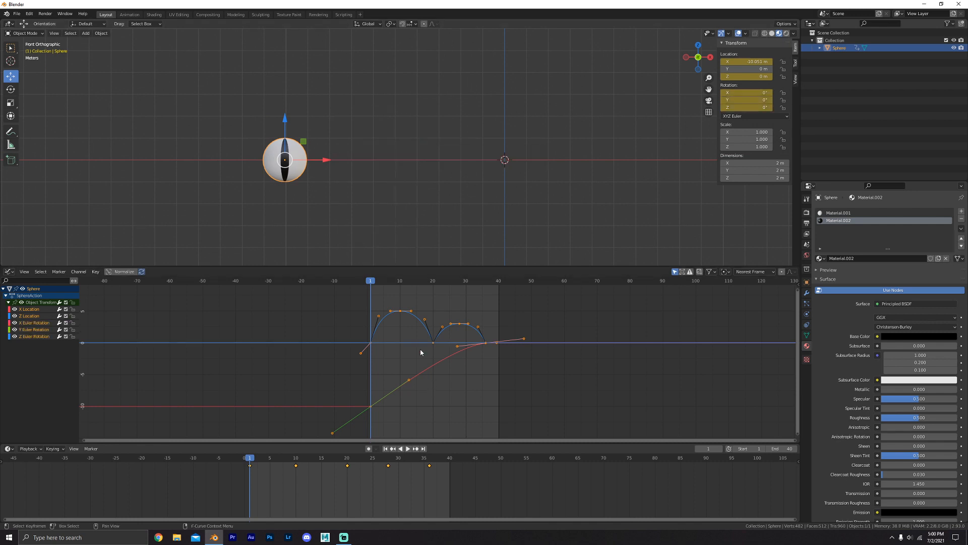
# Go to frame 36 and shorten the animation's end frame to 36.
pyautogui.hotkey('shift', 'Right')
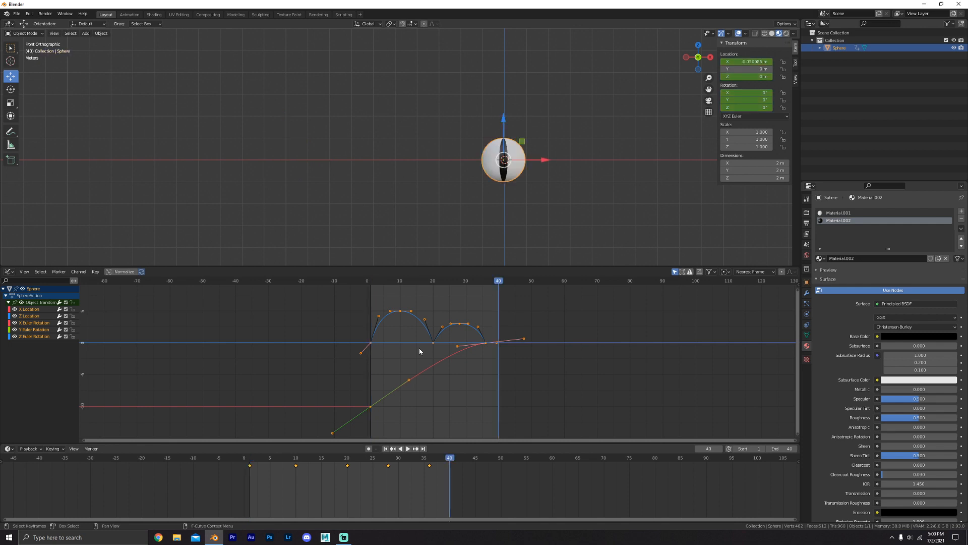
pyautogui.click(430, 462)
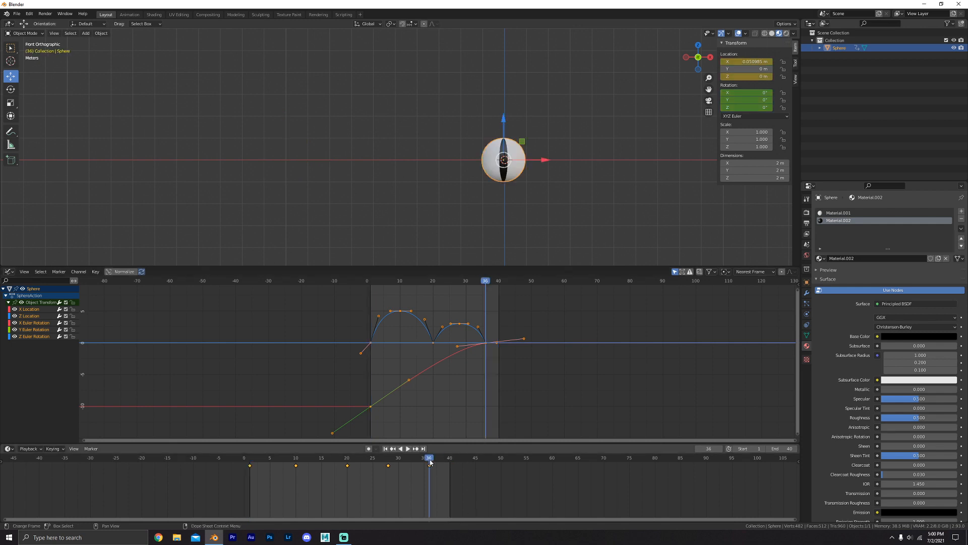
pyautogui.scroll(10, 510, 364)
pyautogui.moveTo(530, 341); pyautogui.dragTo(486, 384, button='middle')
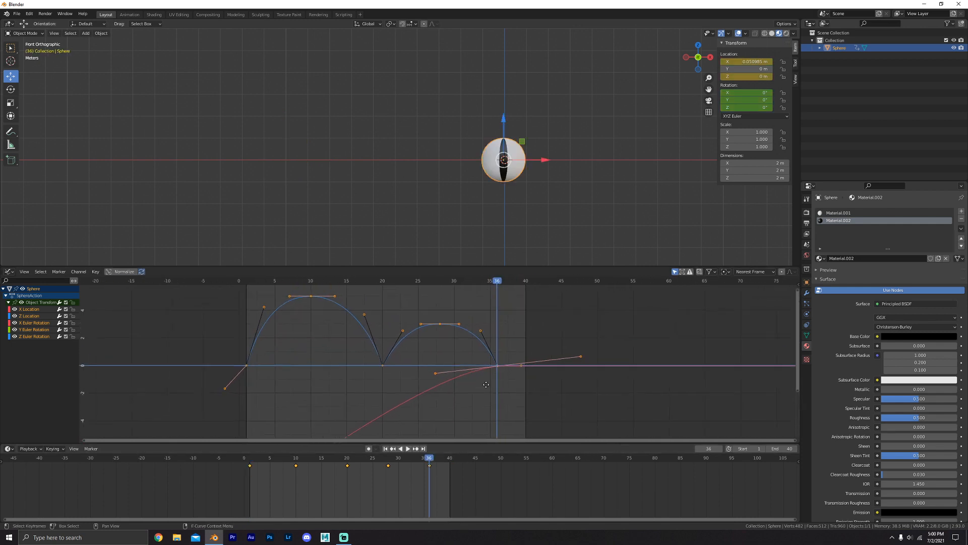
pyautogui.click(768, 448)
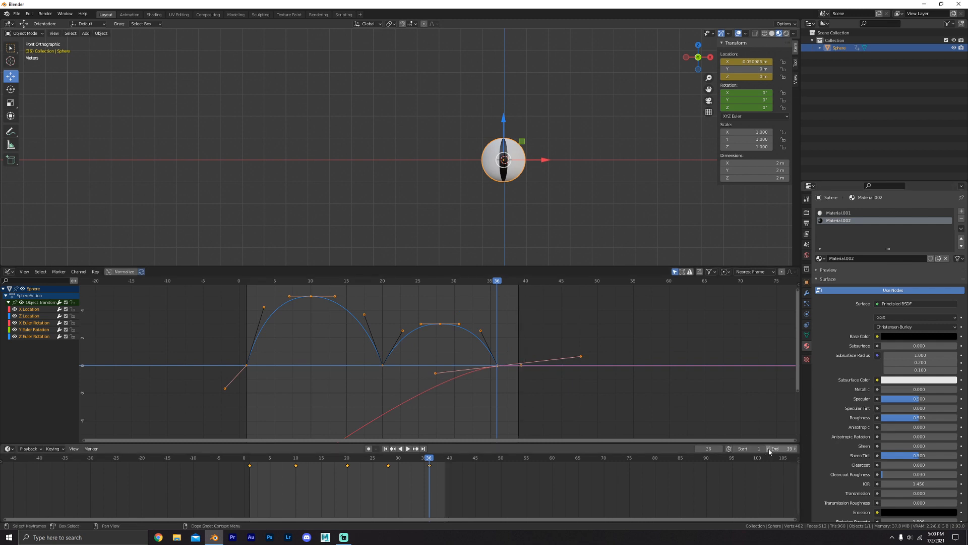
pyautogui.click(767, 449)
pyautogui.click(768, 449)
pyautogui.click(768, 448)
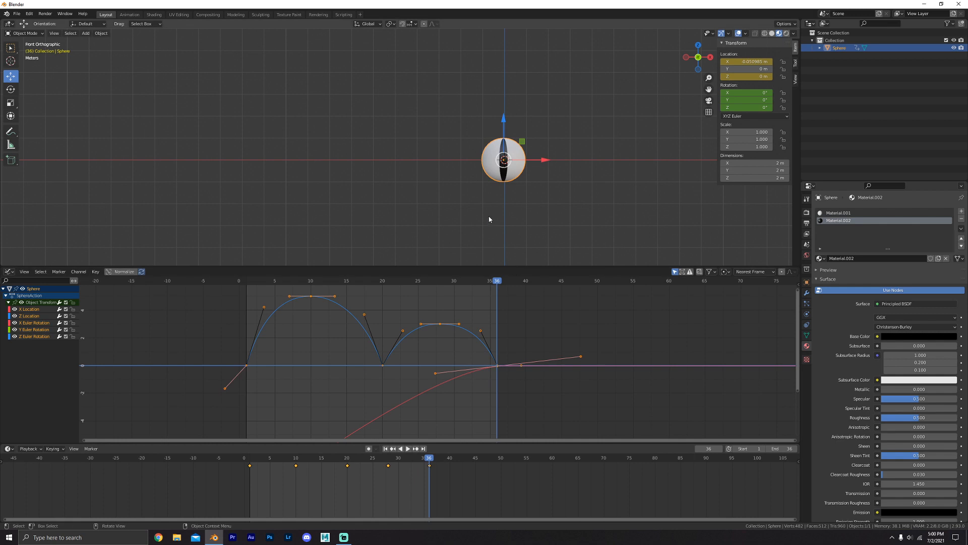
# Set the sphere's Y rotation to 360° and insert a Rotation keyframe at frame 36.
pyautogui.press('r')
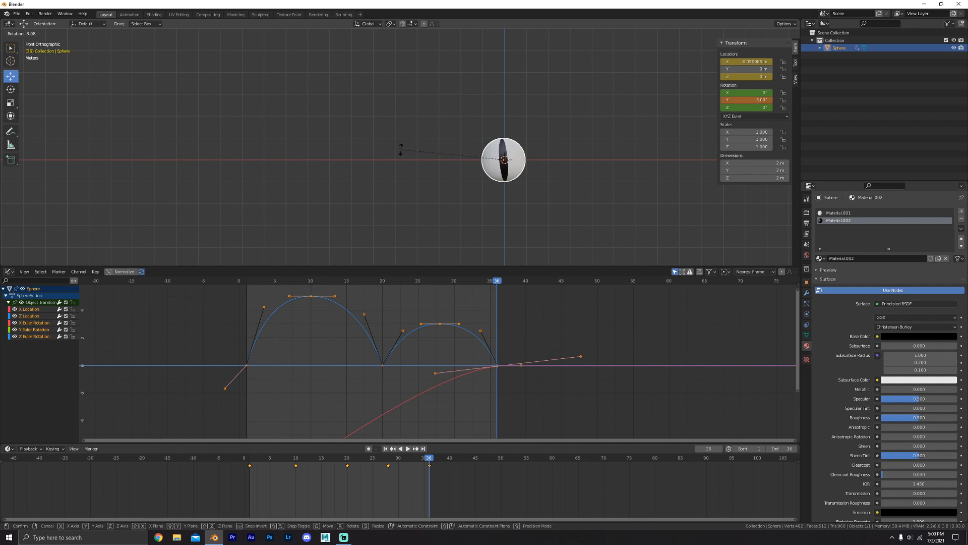
pyautogui.rightClick(427, 149)
pyautogui.press('KP_Decimal')
pyautogui.press('r')
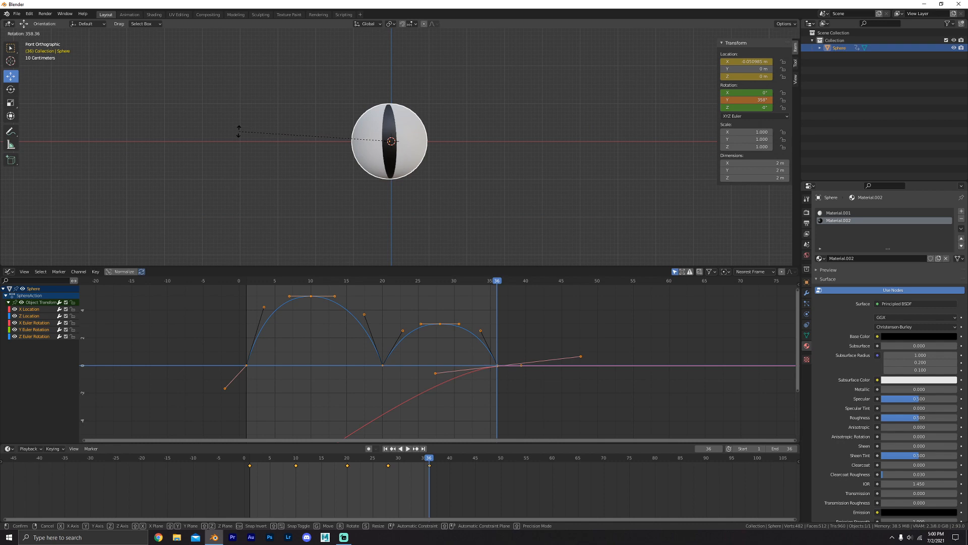
pyautogui.click(239, 130)
pyautogui.click(761, 99)
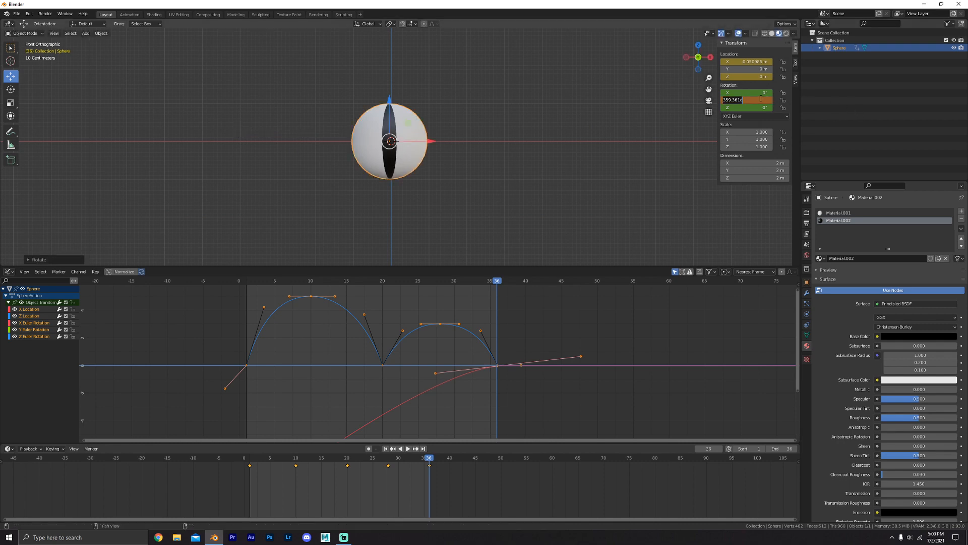
pyautogui.write('360')
pyautogui.press('Return')
pyautogui.press('i')
pyautogui.click(565, 129)
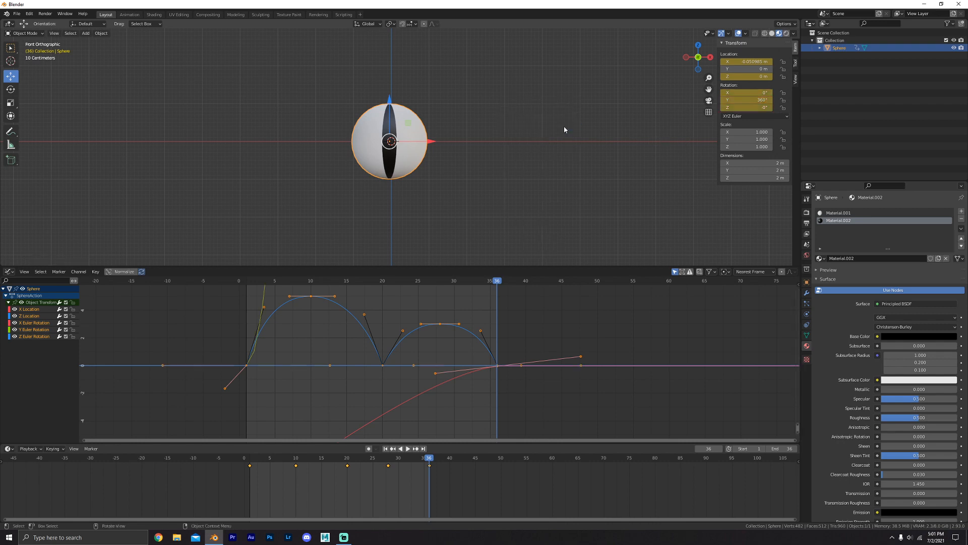
# Hide every channel except Y Euler Rotation, select it and frame its whole curve in the Graph Editor.
pyautogui.keyDown('ctrl'); pyautogui.moveTo(407, 292); pyautogui.dragTo(413, 393, button='middle'); pyautogui.keyUp('ctrl')
pyautogui.moveTo(413, 392); pyautogui.dragTo(432, 410, button='middle')
pyautogui.keyDown('ctrl'); pyautogui.moveTo(433, 410); pyautogui.dragTo(432, 424, button='middle'); pyautogui.keyUp('ctrl')
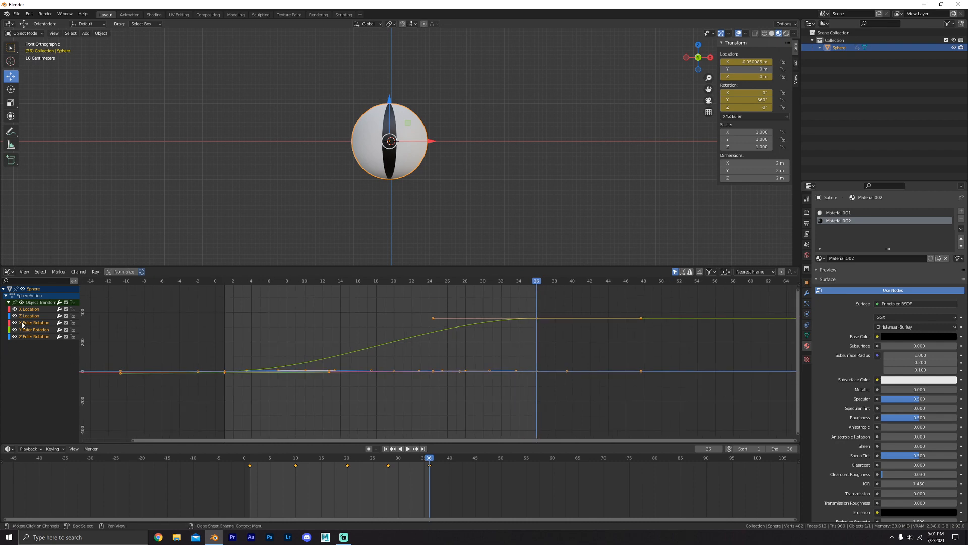
pyautogui.moveTo(15, 323); pyautogui.dragTo(16, 309)
pyautogui.click(14, 337)
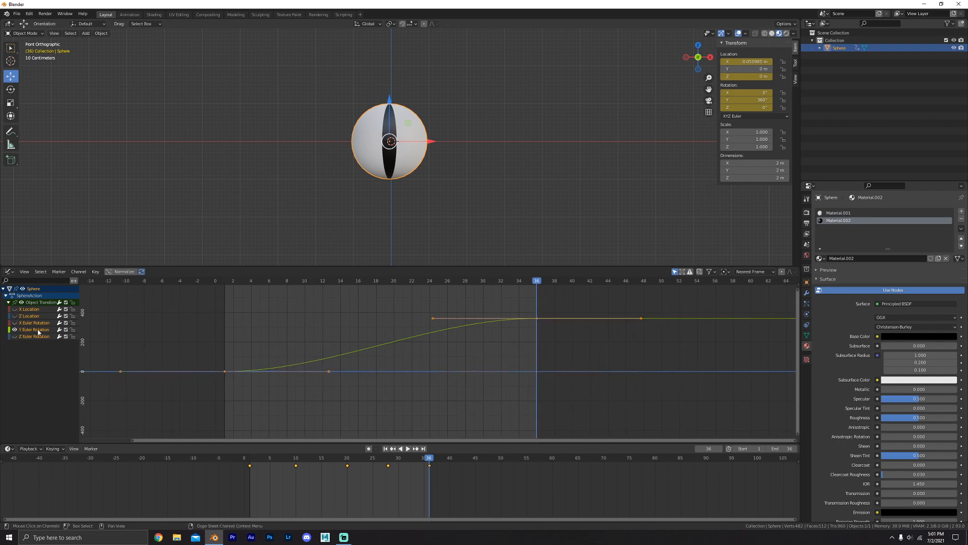
pyautogui.click(38, 329)
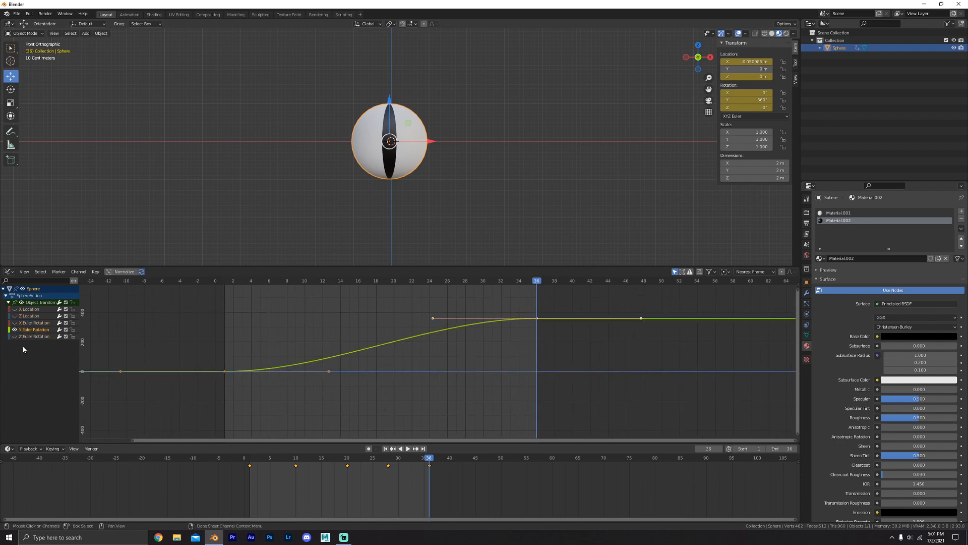
pyautogui.keyDown('ctrl'); pyautogui.moveTo(387, 409); pyautogui.dragTo(406, 394, button='middle'); pyautogui.keyUp('ctrl')
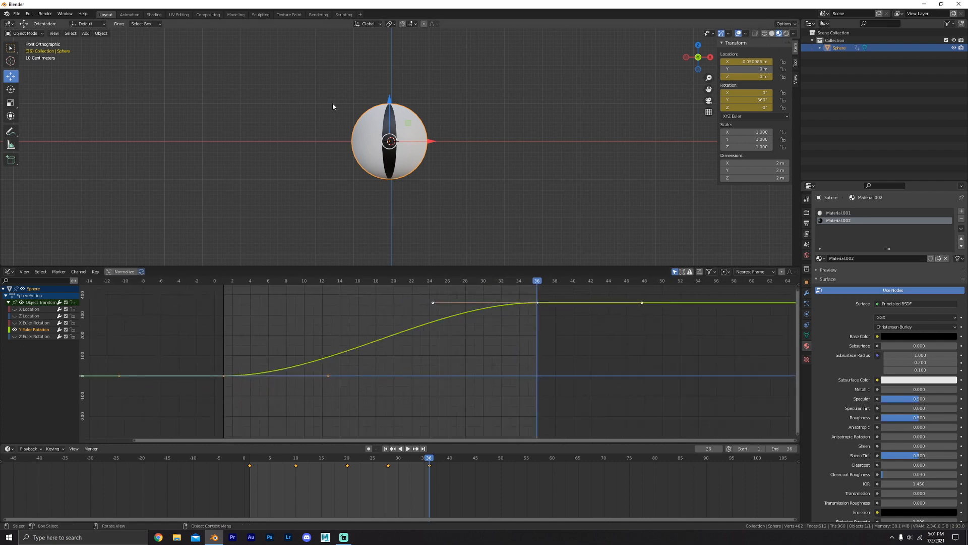
pyautogui.scroll(-2, 407, 338)
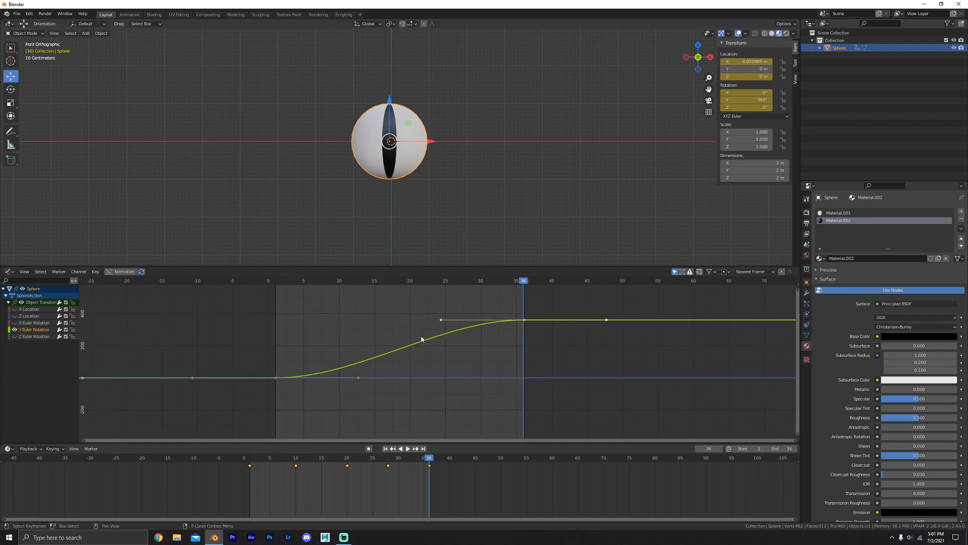
# Set the handle type of the Y Euler Rotation keyframes to Vector.
pyautogui.moveTo(227, 292); pyautogui.dragTo(565, 415)
pyautogui.click(27, 330)
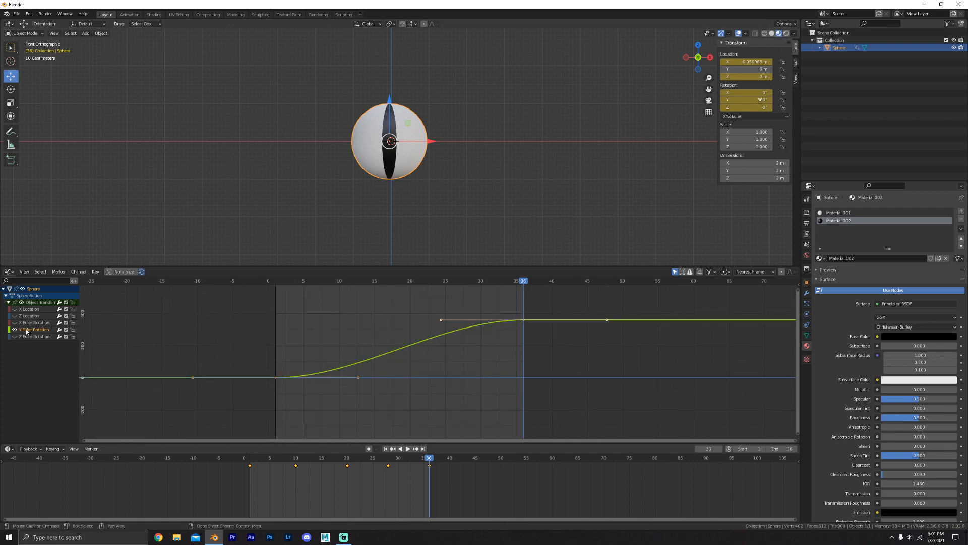
pyautogui.press('v')
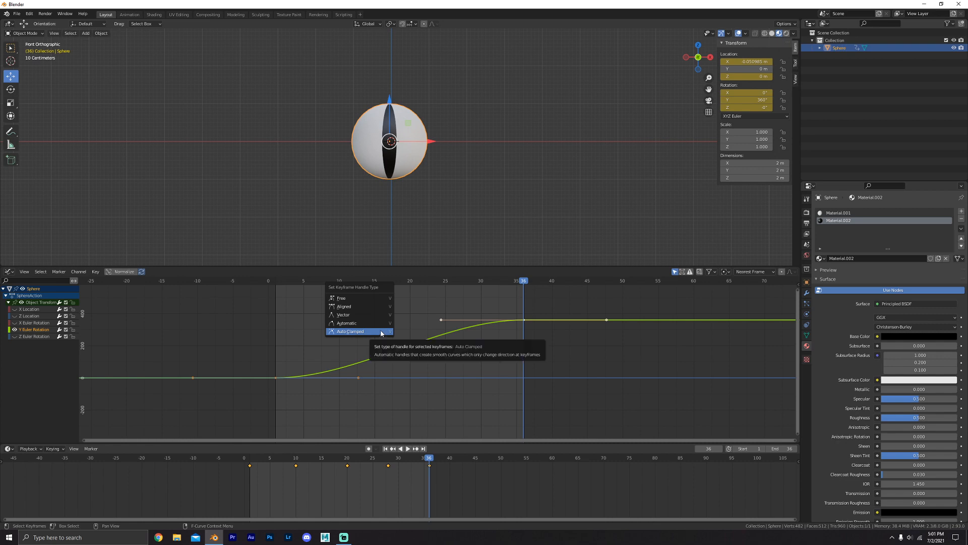
pyautogui.press('v')
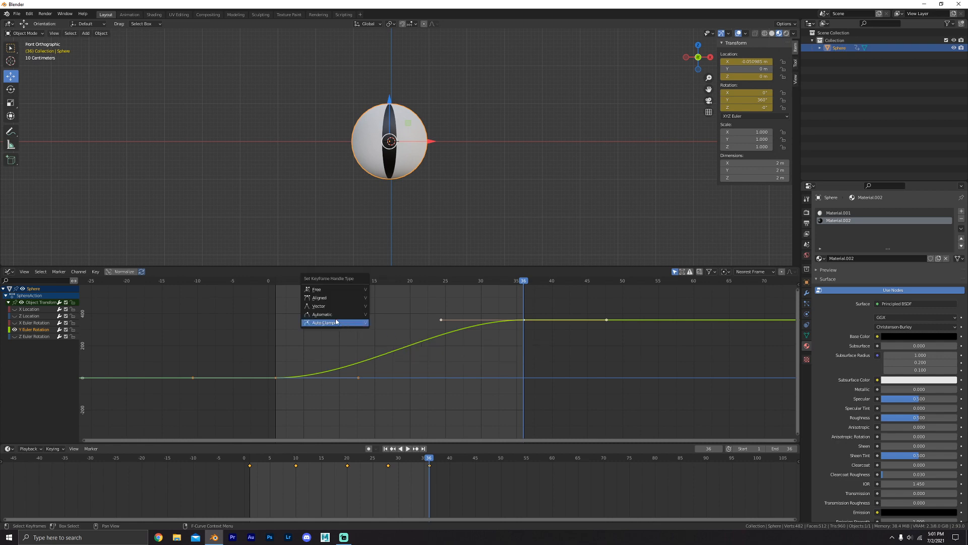
pyautogui.click(322, 306)
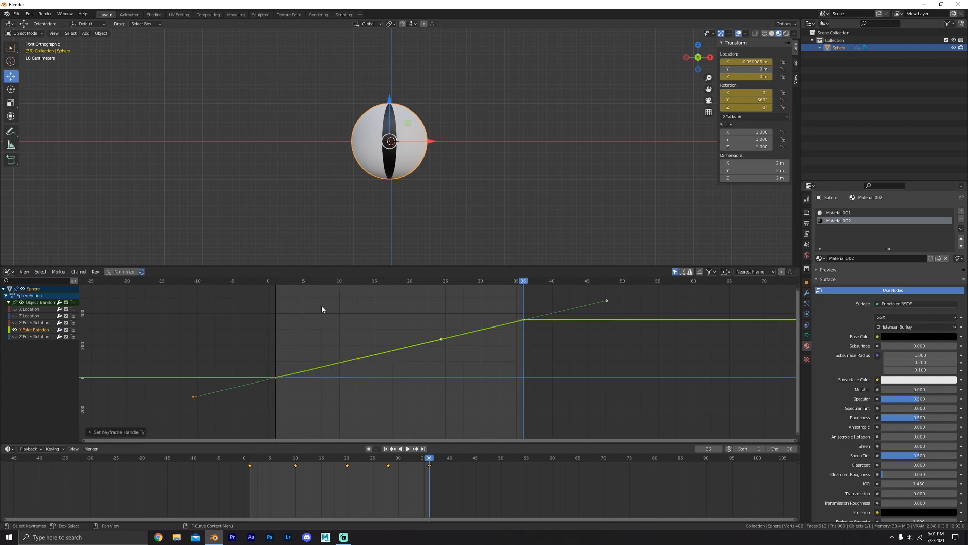
# Play the animation from near its start to check how the sphere spins during the two bounces.
pyautogui.click(284, 281)
pyautogui.scroll(-5, 305, 202)
pyautogui.press('space')
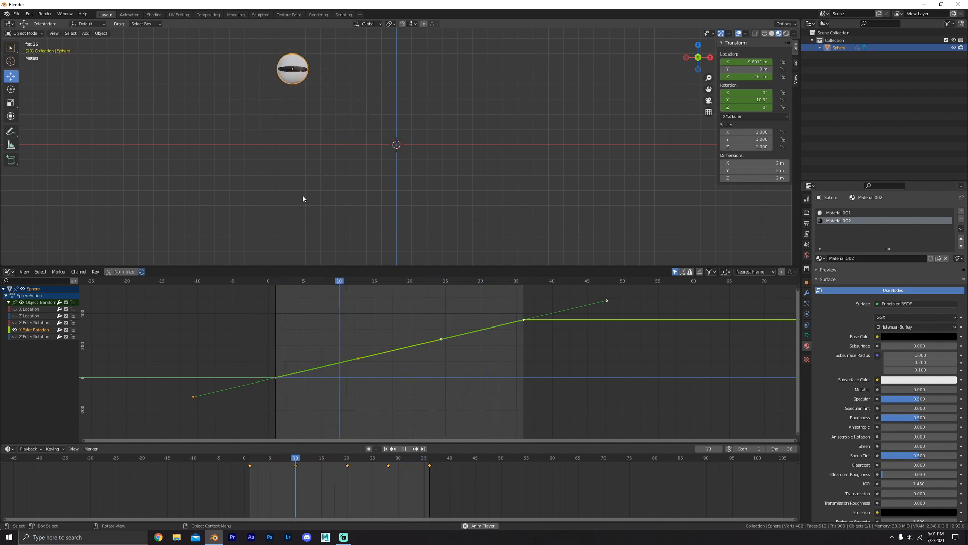
pyautogui.press('space')
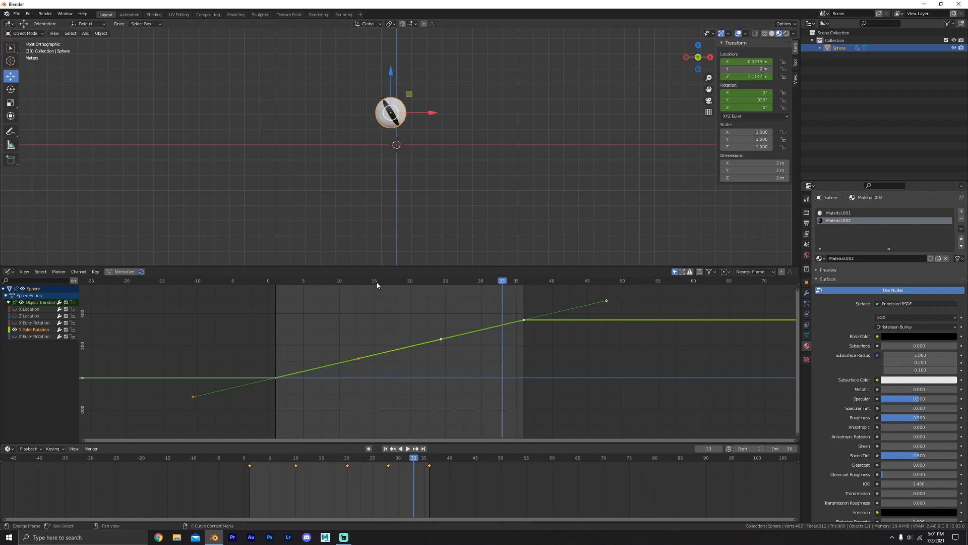
pyautogui.click(282, 281)
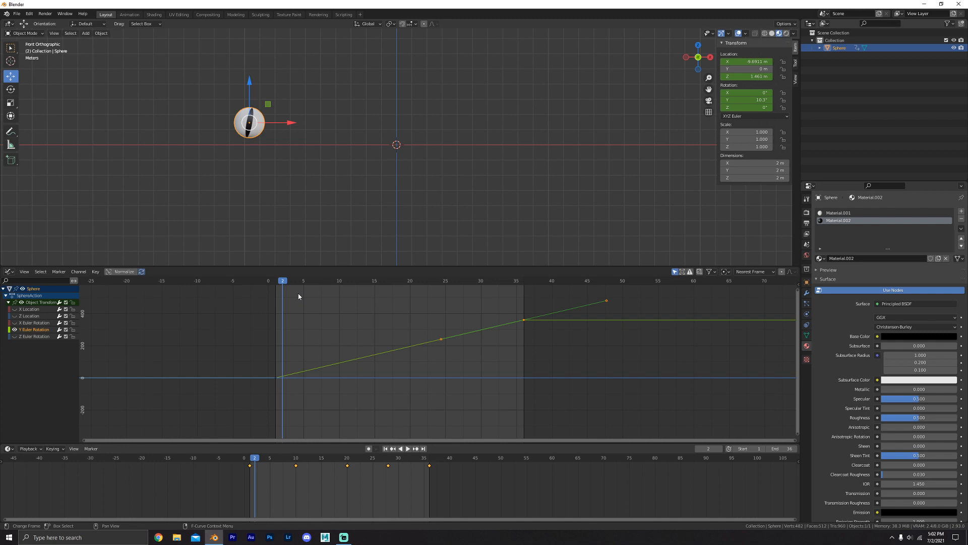
pyautogui.press('space')
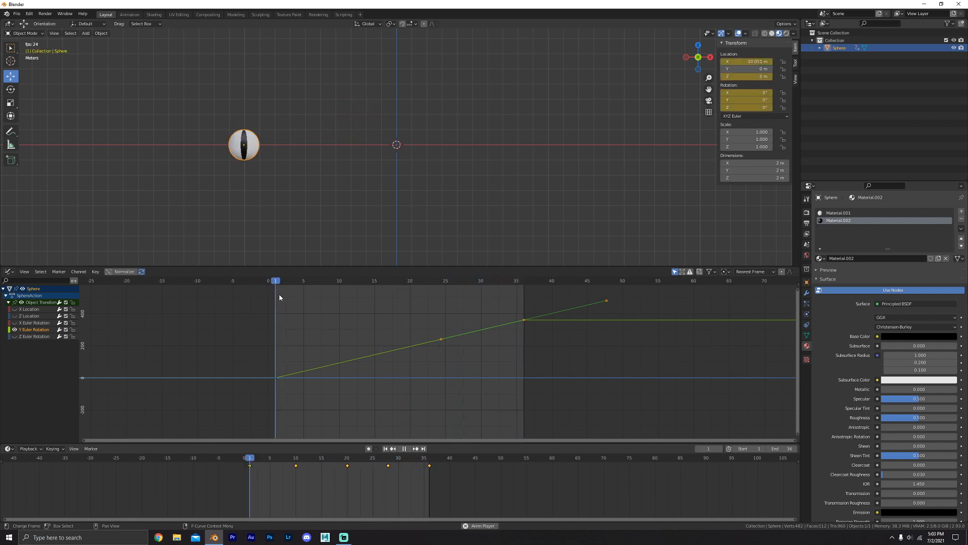